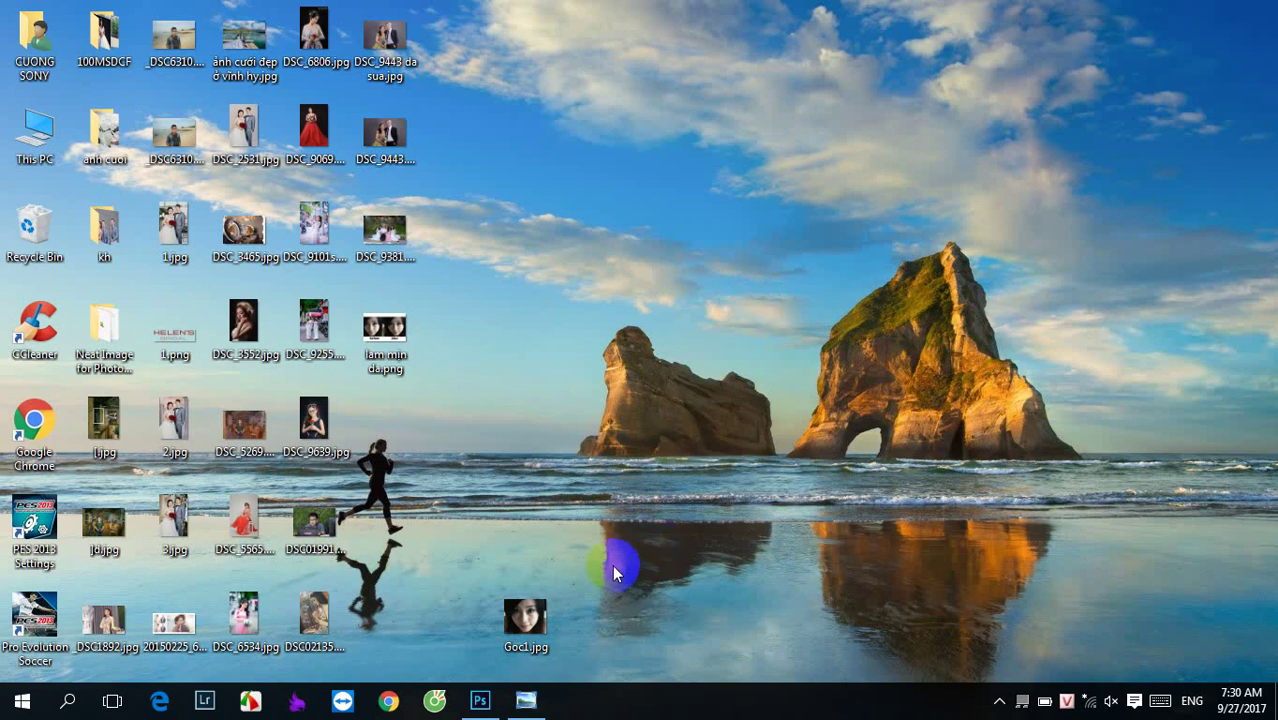
Preview the before-and-after skin example and the original Goc1.jpg portrait, then close both
{"action": "left_click", "coordinate": [526, 700]}
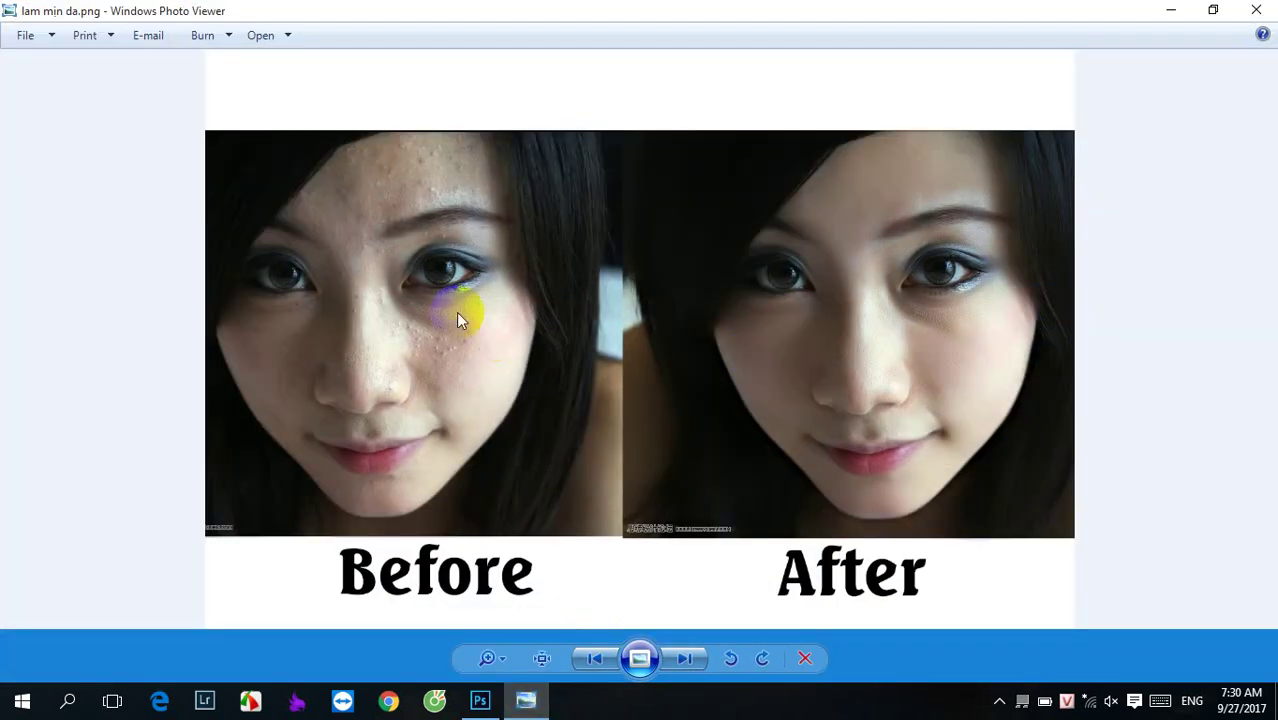
{"action": "scroll", "coordinate": [905, 391], "scroll_direction": "up", "scroll_amount": 1}
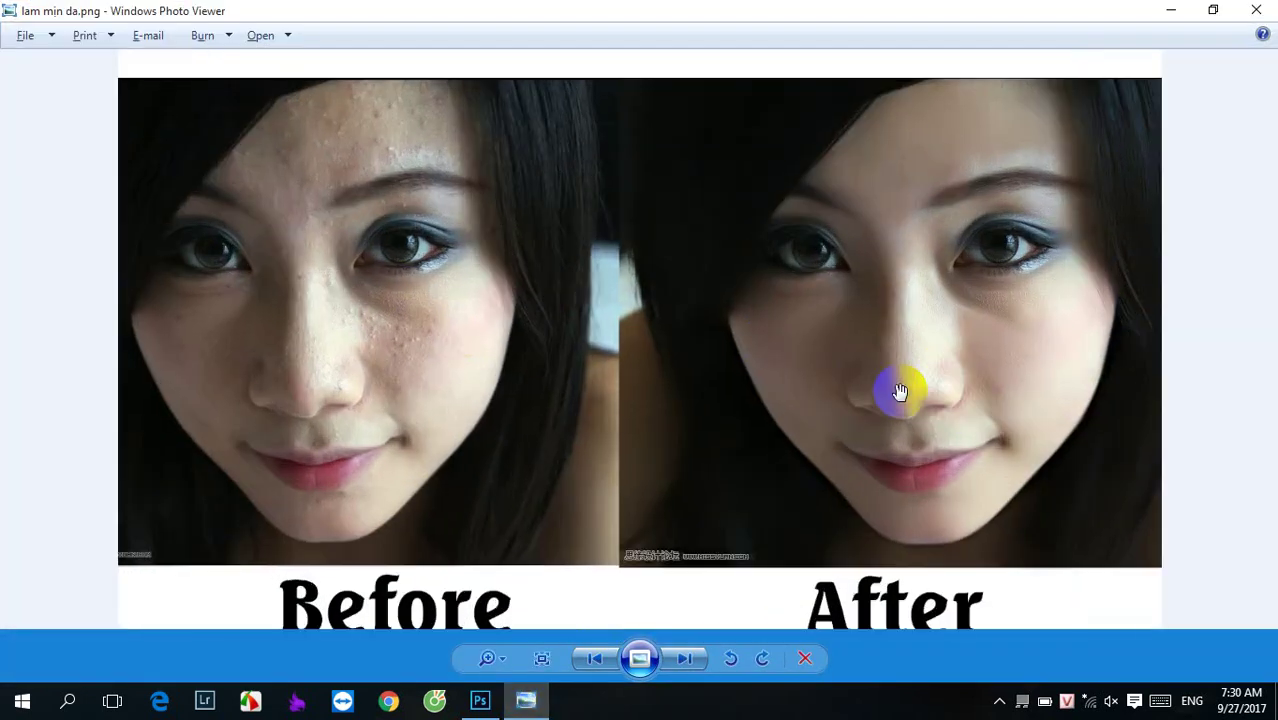
{"action": "scroll", "coordinate": [900, 392], "scroll_direction": "up", "scroll_amount": 1}
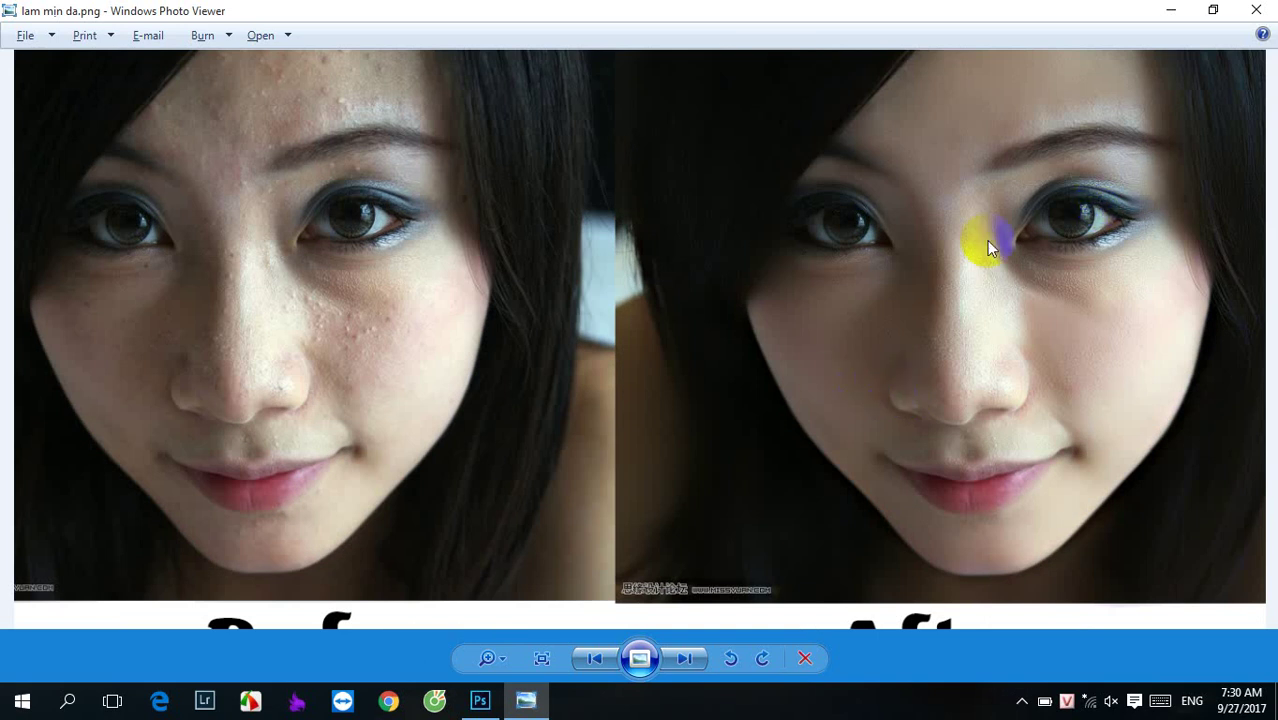
{"action": "left_click", "coordinate": [1260, 8]}
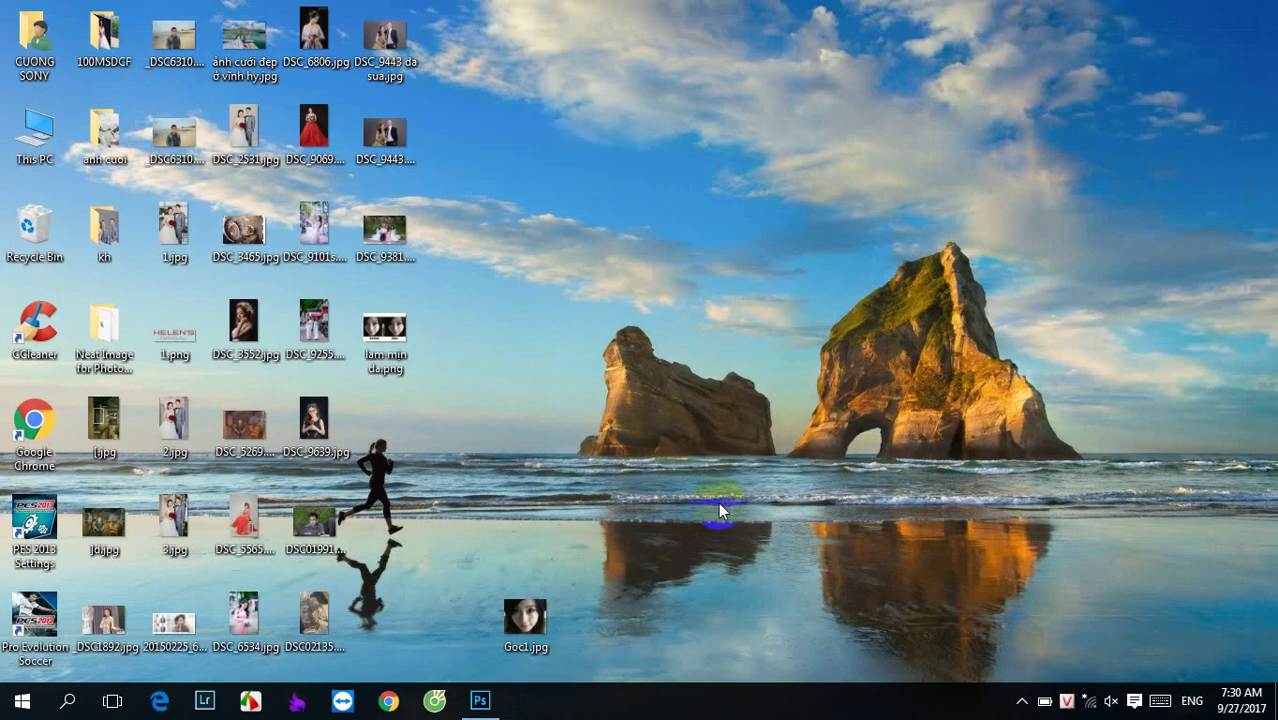
{"action": "double_click", "coordinate": [530, 625]}
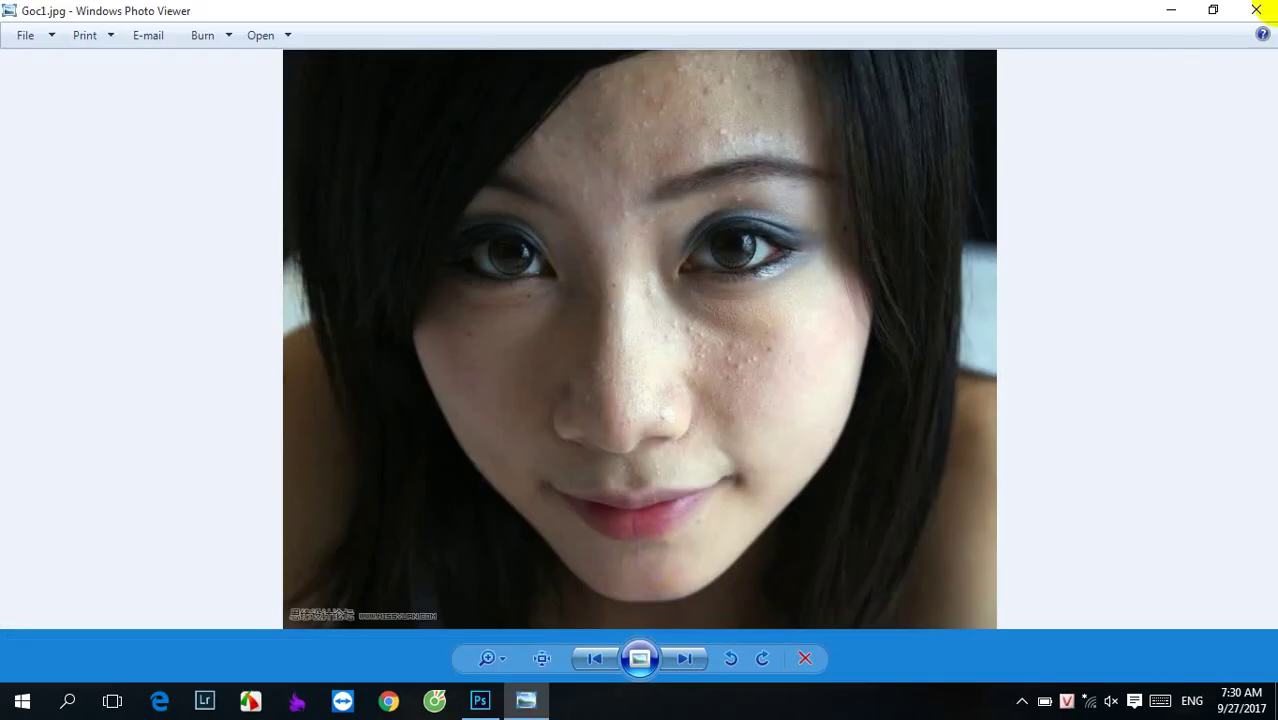
{"action": "left_click", "coordinate": [1257, 12]}
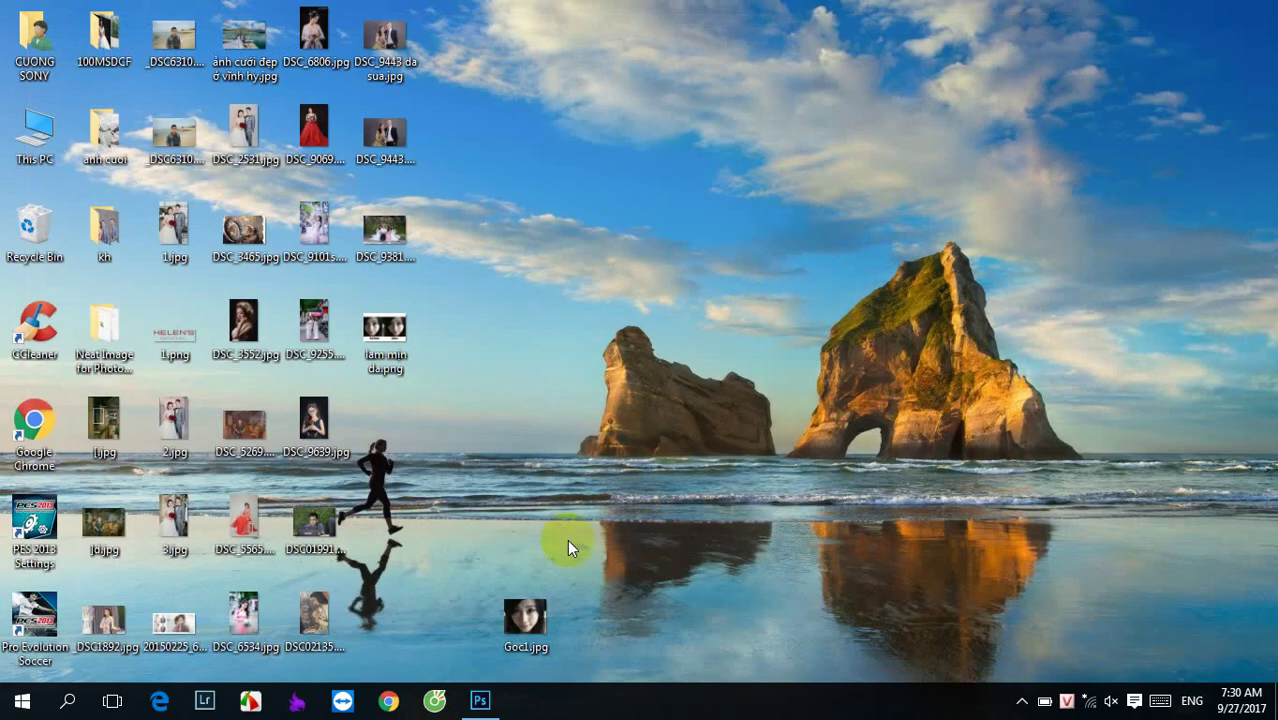
Open Goc1.jpg in Photoshop through Camera Raw without changes
{"action": "left_click", "coordinate": [481, 701]}
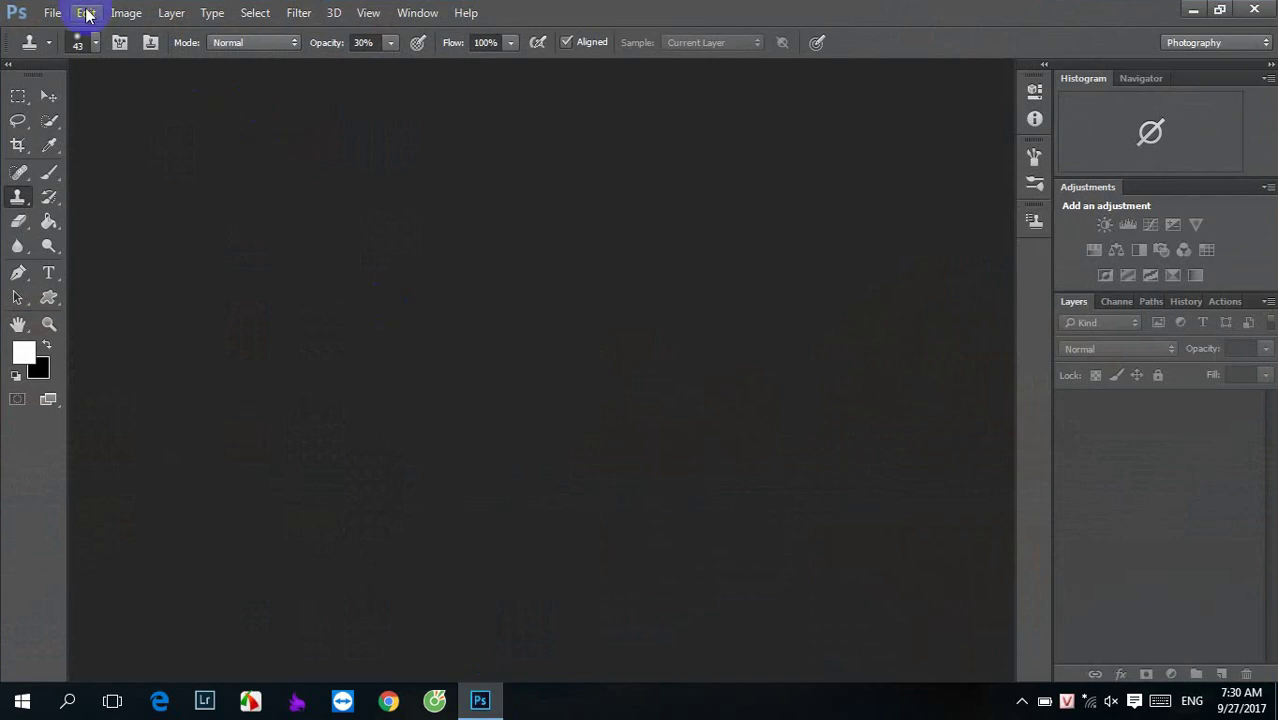
{"action": "left_click", "coordinate": [53, 13]}
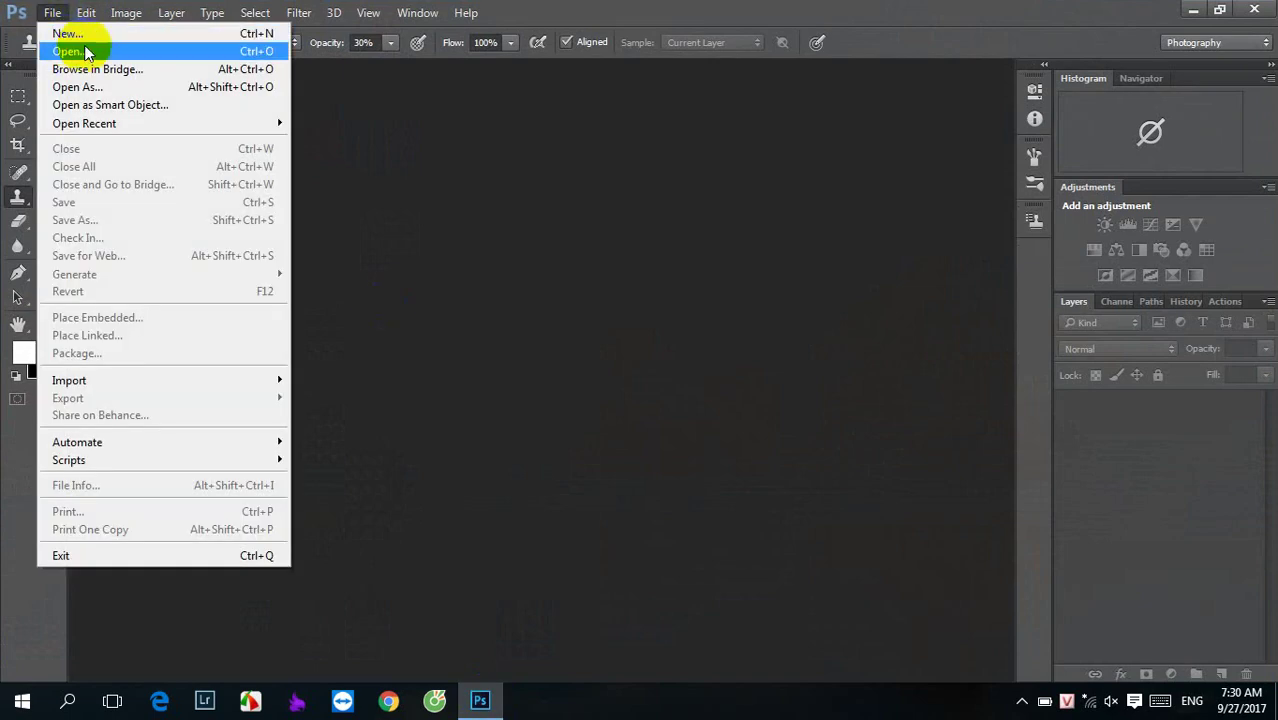
{"action": "left_click", "coordinate": [86, 52]}
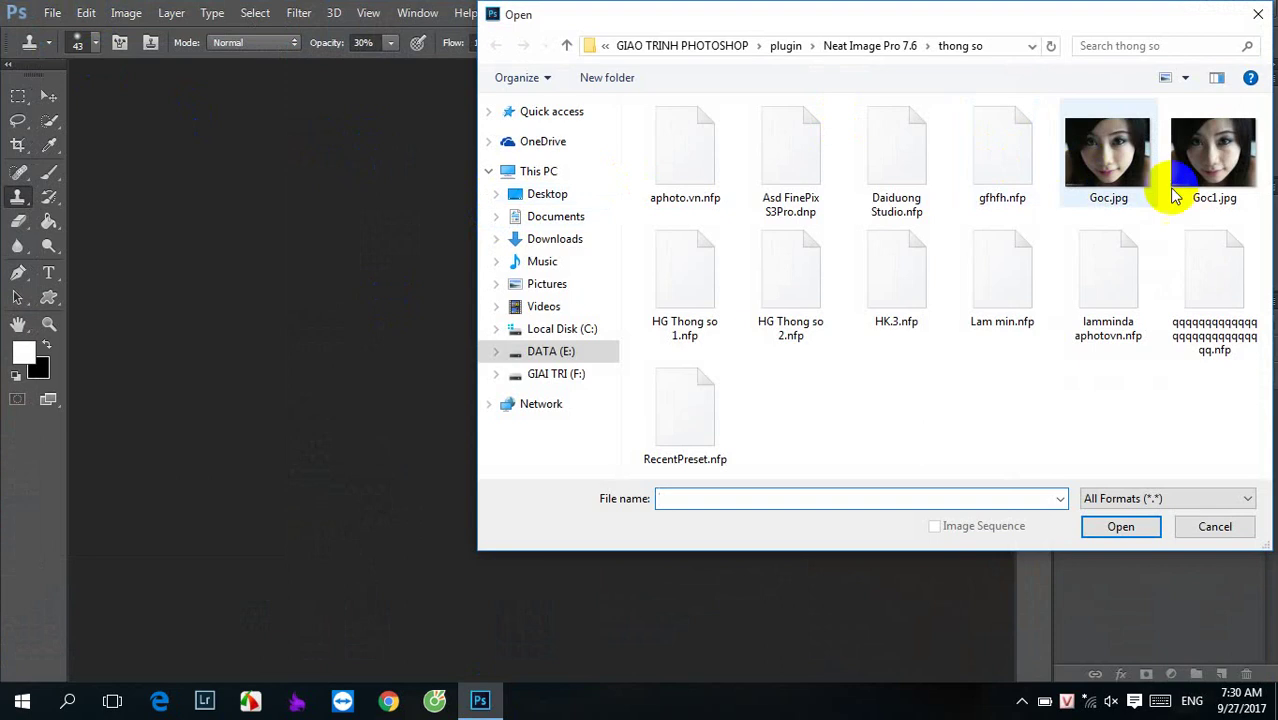
{"action": "double_click", "coordinate": [1213, 165]}
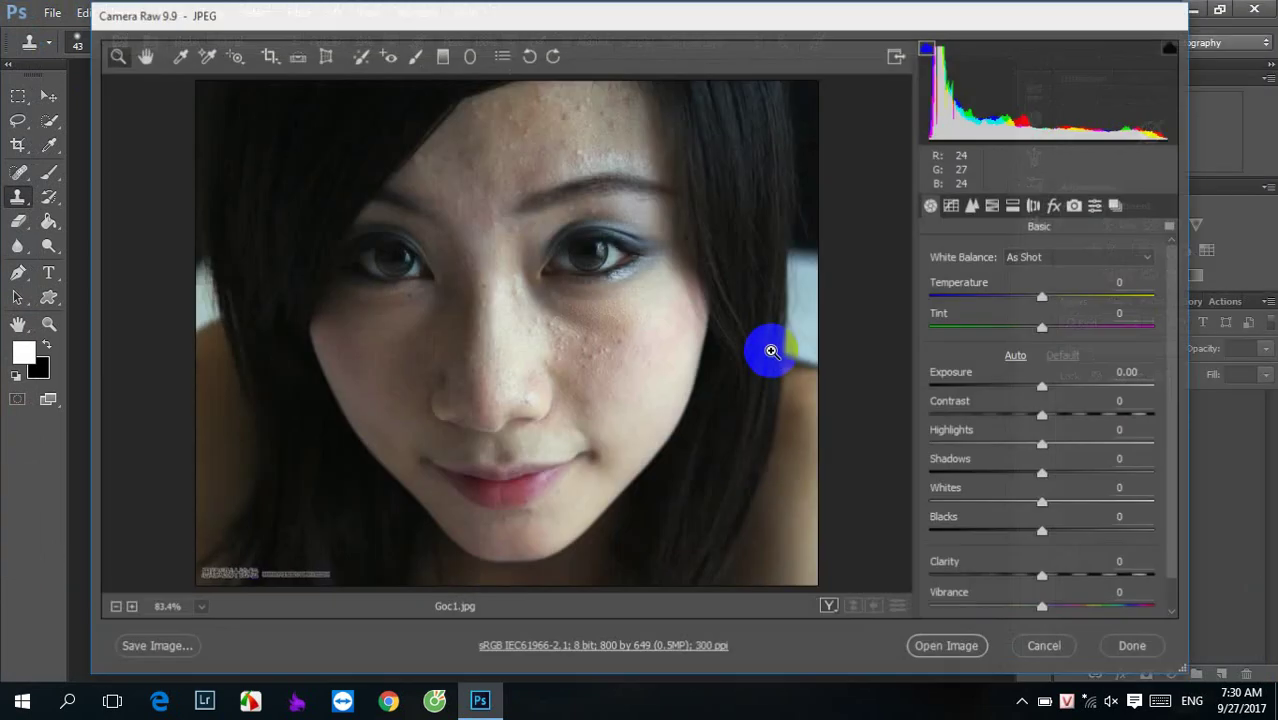
{"action": "left_click", "coordinate": [943, 652]}
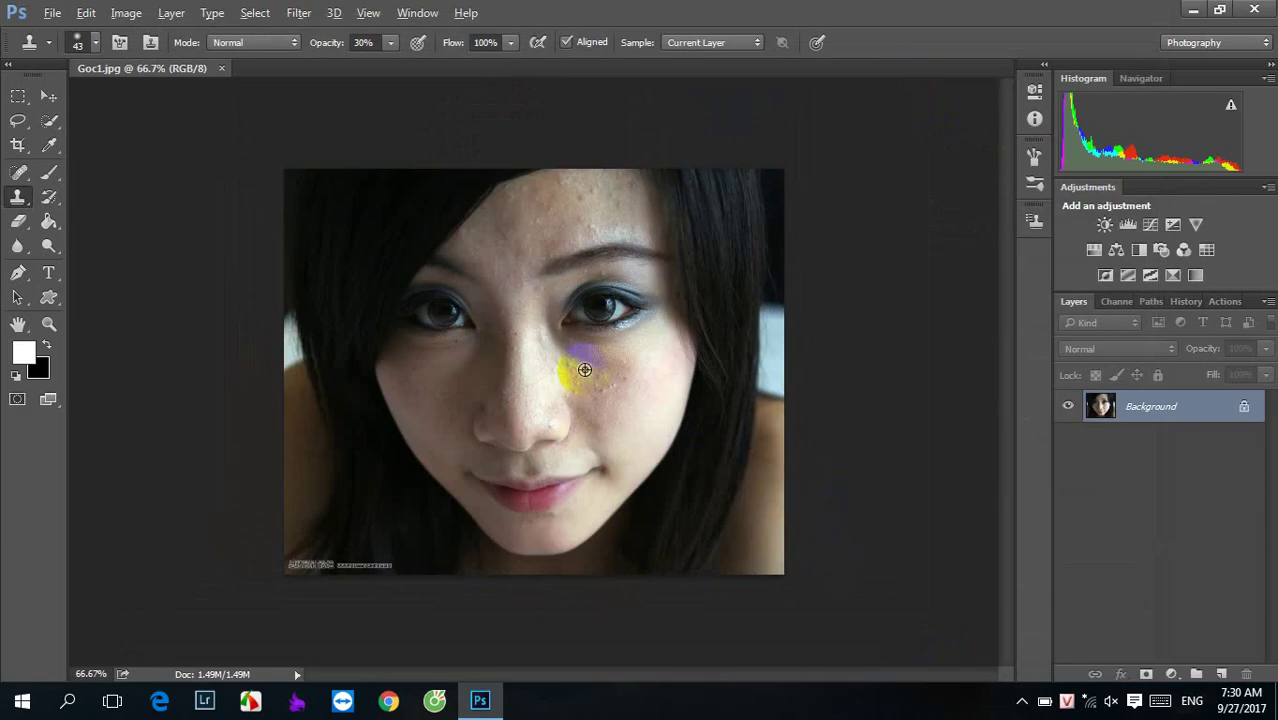
Heal two forehead blemishes with the Spot Healing Brush and enlarge it to 14 px
{"action": "scroll", "coordinate": [582, 285], "scroll_direction": "up", "scroll_amount": 4}
{"action": "scroll", "coordinate": [579, 284], "scroll_direction": "up", "scroll_amount": 2}
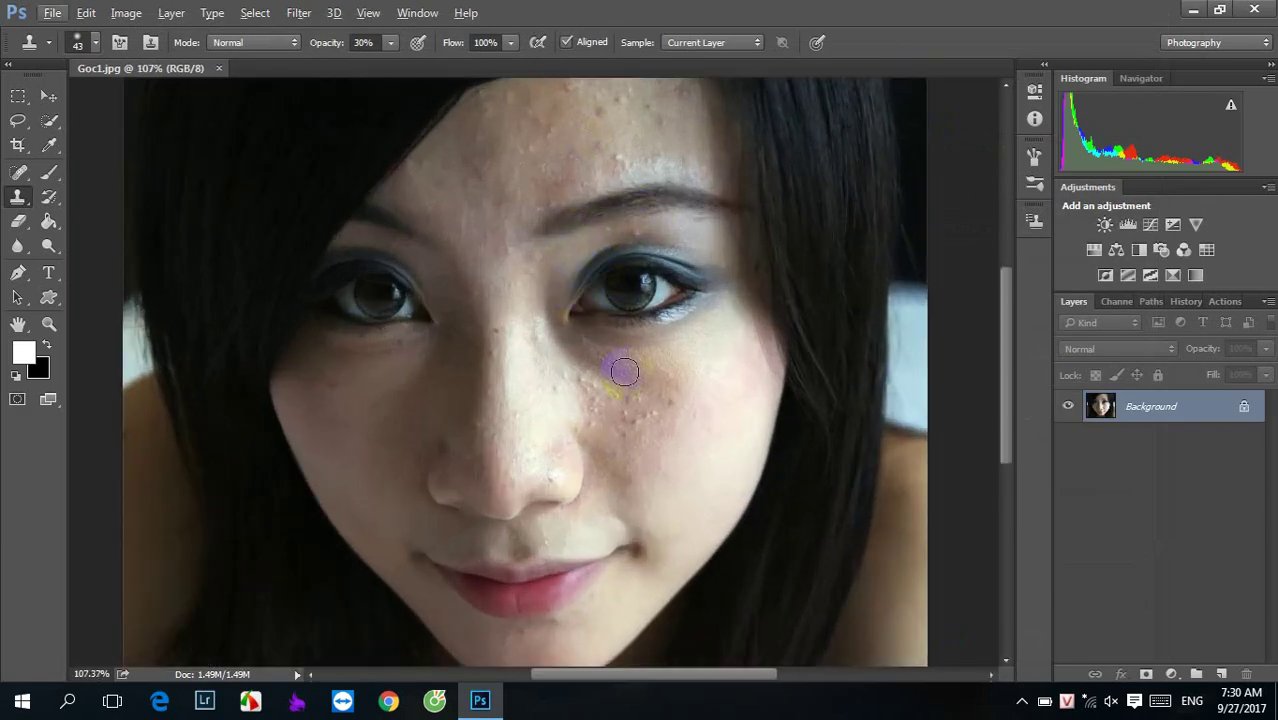
{"action": "left_click", "coordinate": [18, 172]}
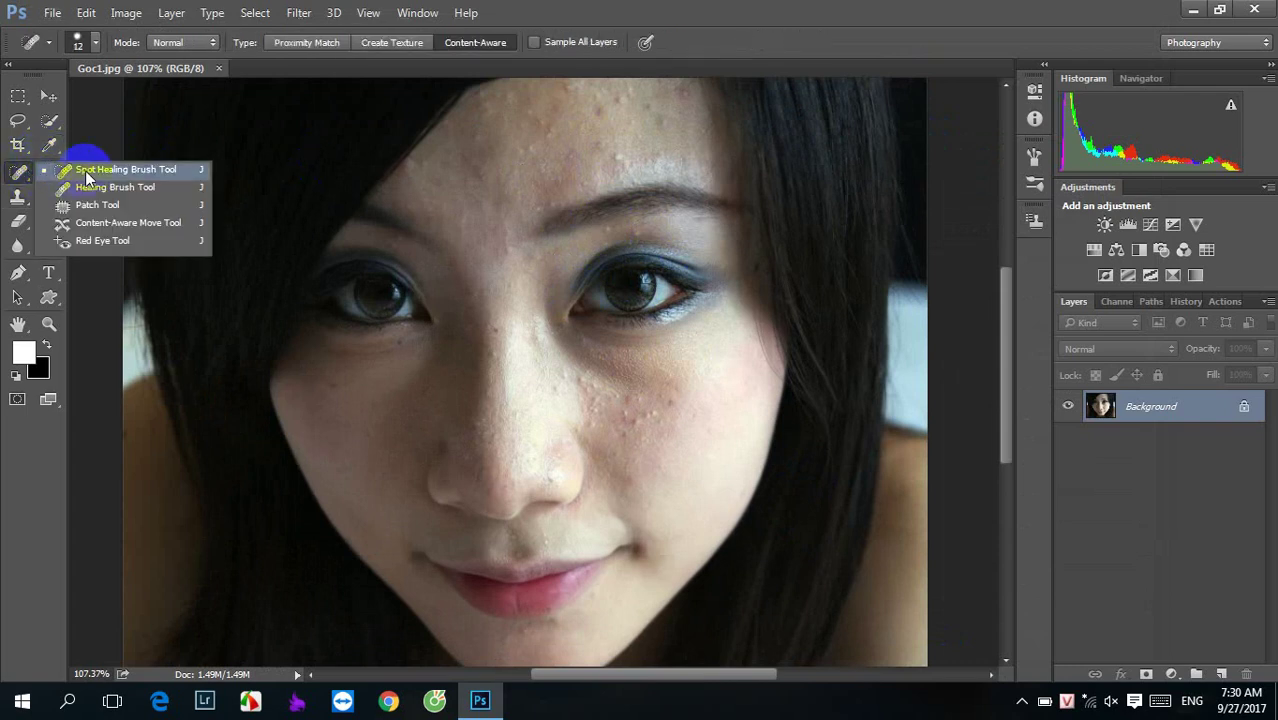
{"action": "left_click", "coordinate": [87, 178]}
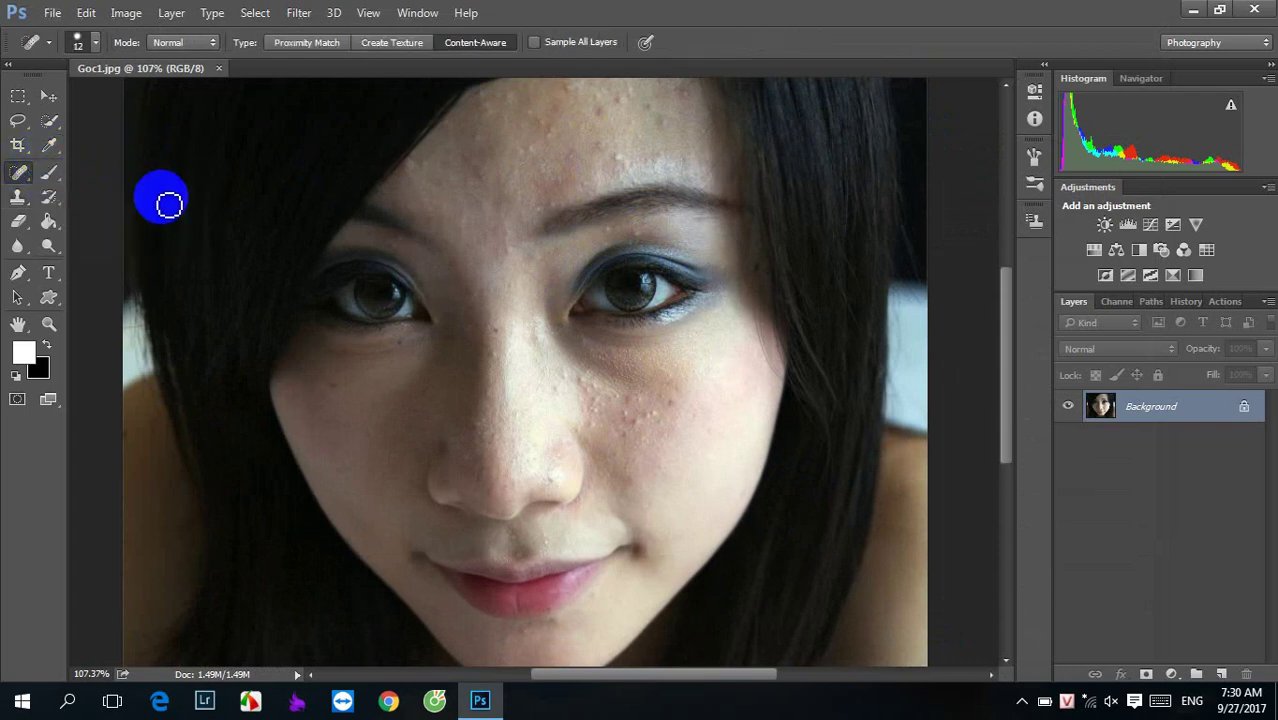
{"action": "left_click", "coordinate": [527, 140]}
{"action": "left_click", "coordinate": [624, 164]}
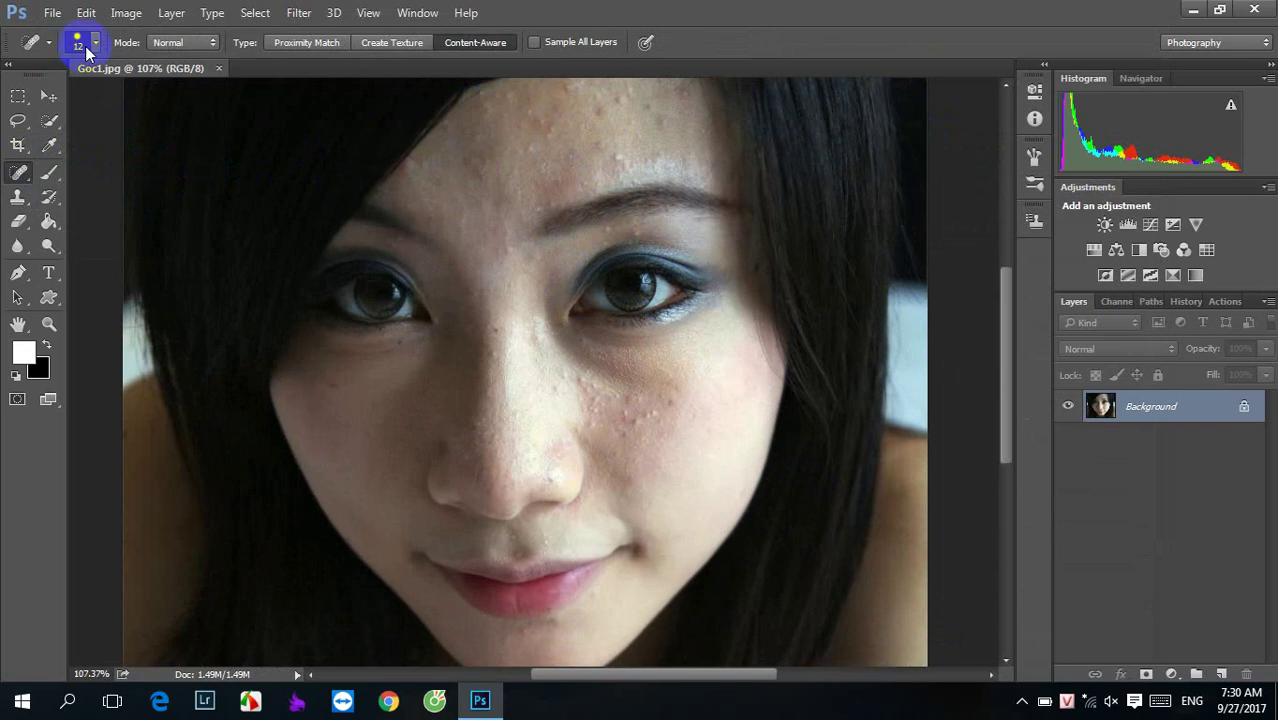
{"action": "left_click", "coordinate": [85, 46]}
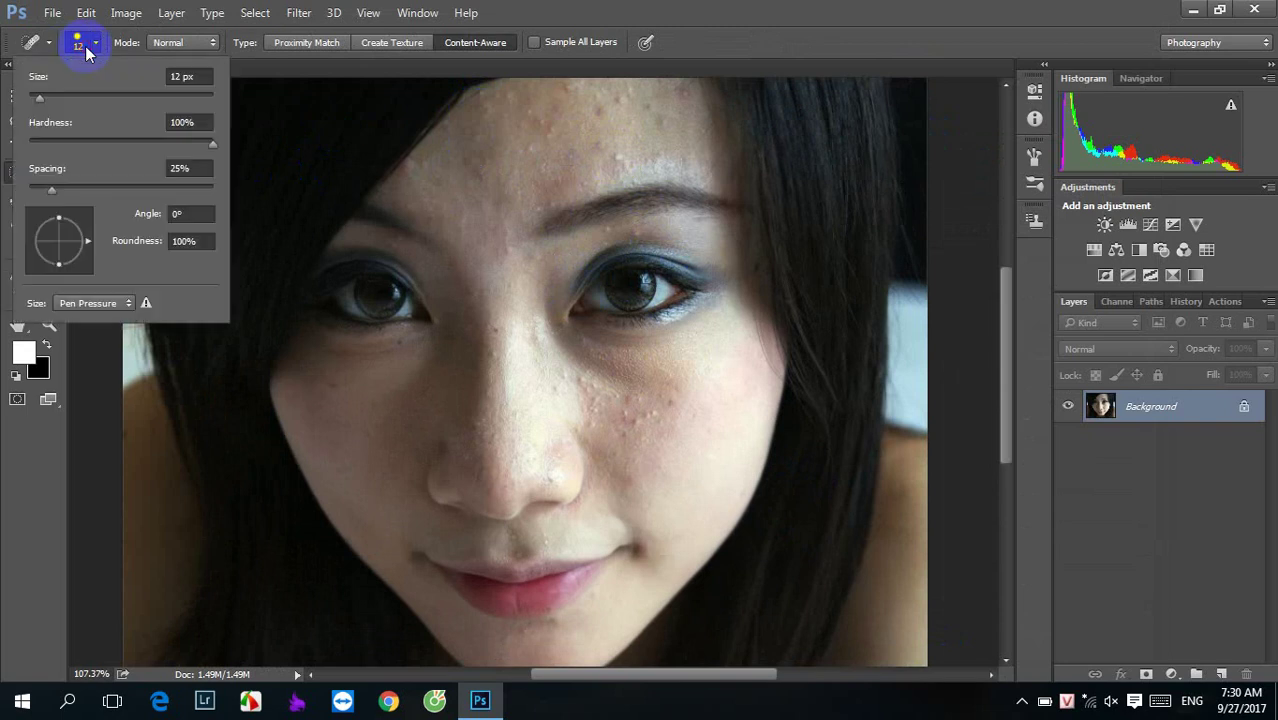
{"action": "left_click", "coordinate": [41, 96]}
Spot-heal the remaining bumps across the forehead, hairline and brow area
{"action": "left_click", "coordinate": [620, 163]}
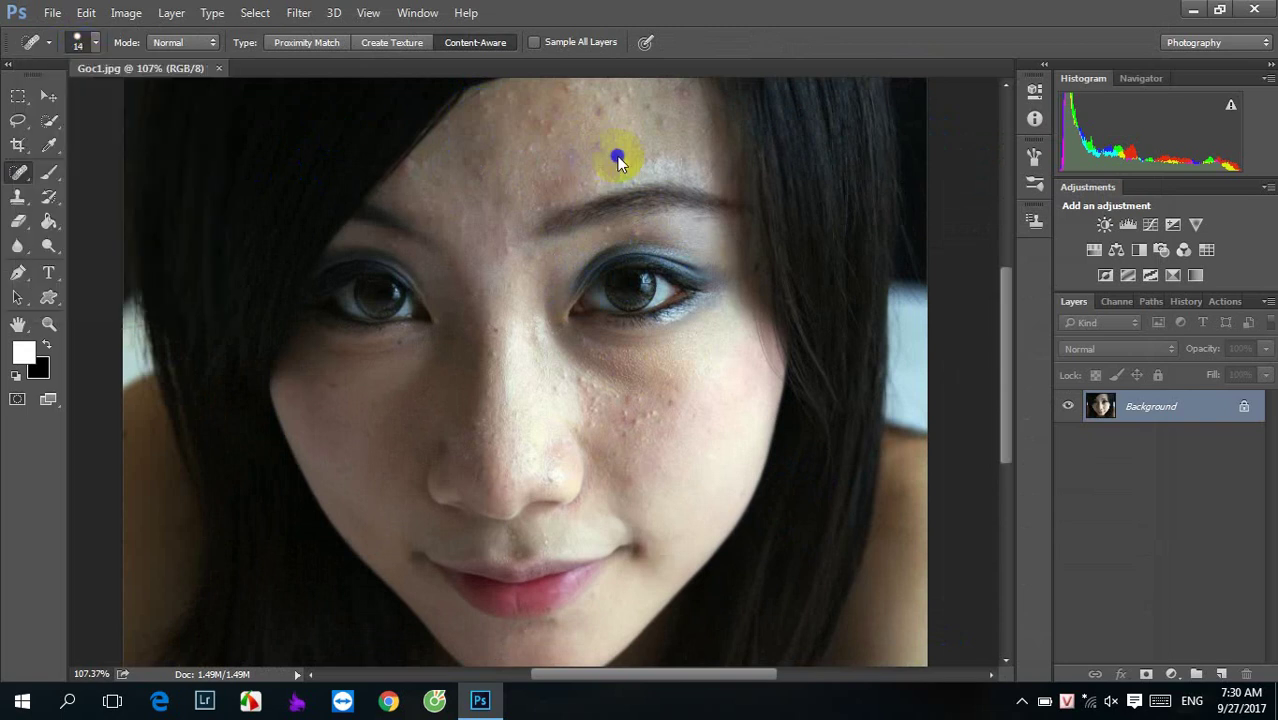
{"action": "left_click", "coordinate": [599, 121]}
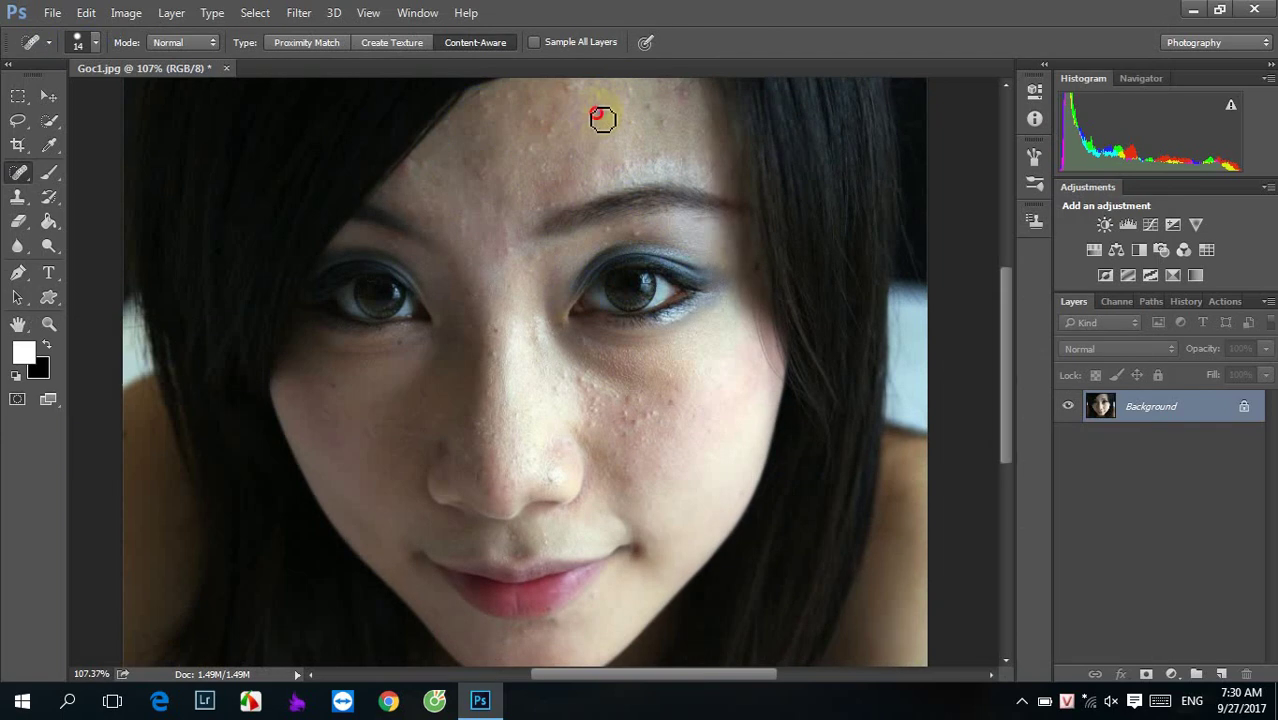
{"action": "left_click", "coordinate": [690, 95]}
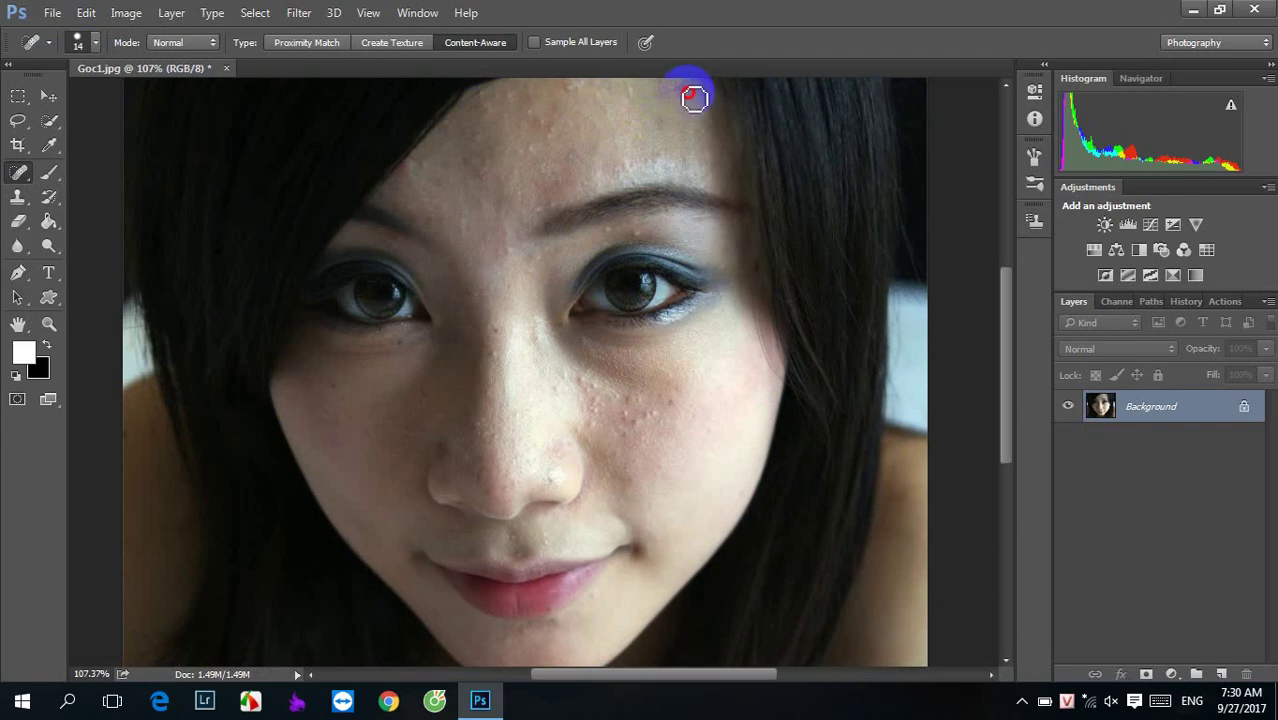
{"action": "left_click", "coordinate": [578, 95]}
{"action": "left_click", "coordinate": [545, 133]}
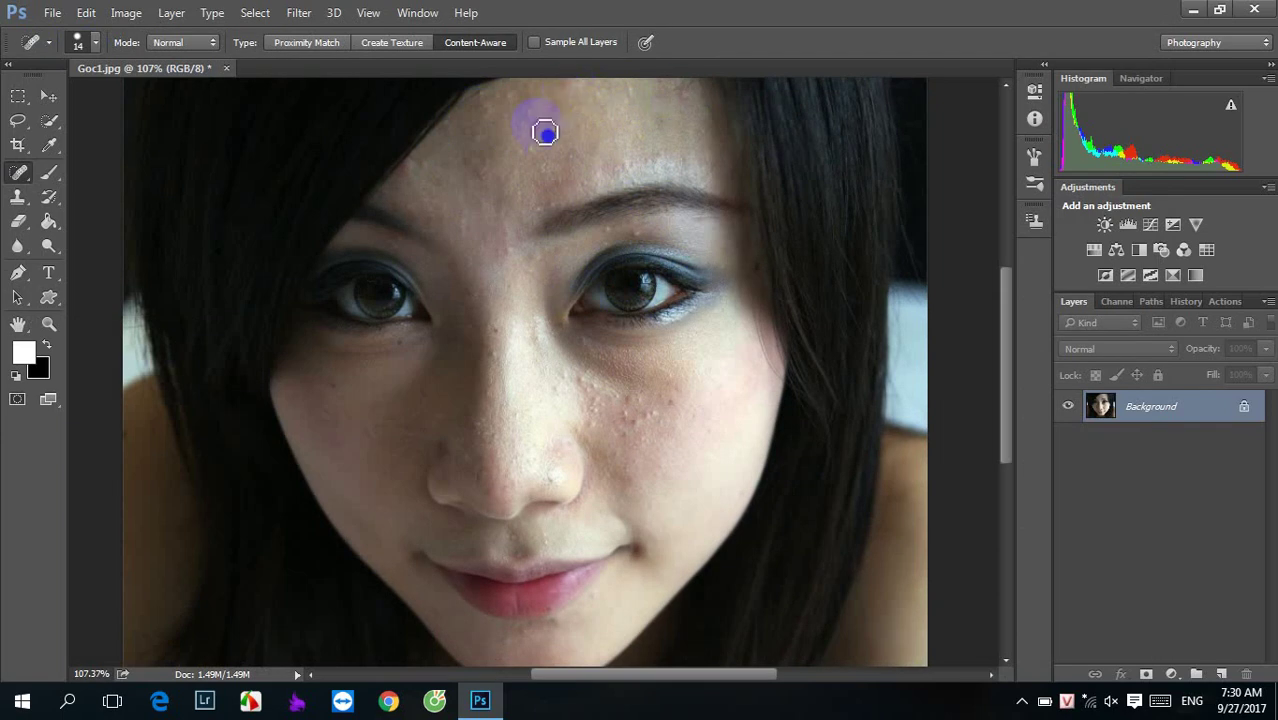
{"action": "left_click", "coordinate": [489, 114]}
{"action": "left_click", "coordinate": [515, 103]}
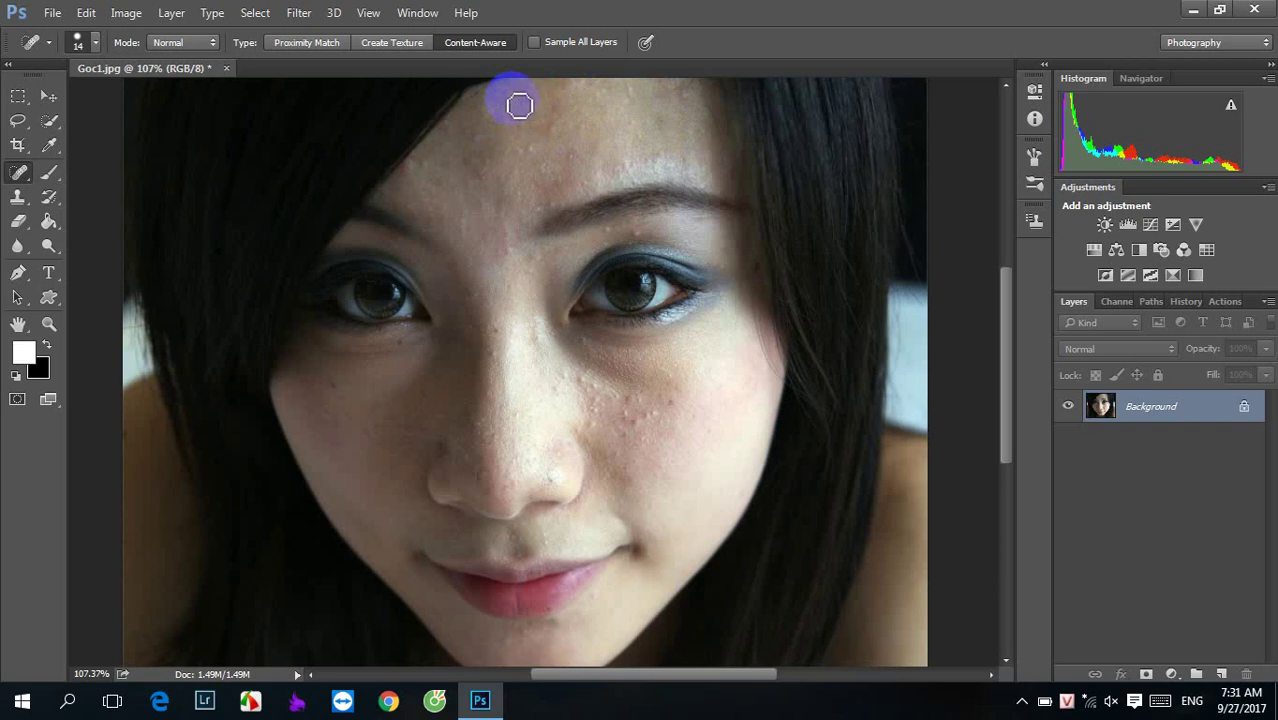
{"action": "left_click", "coordinate": [537, 150]}
{"action": "left_click", "coordinate": [552, 200]}
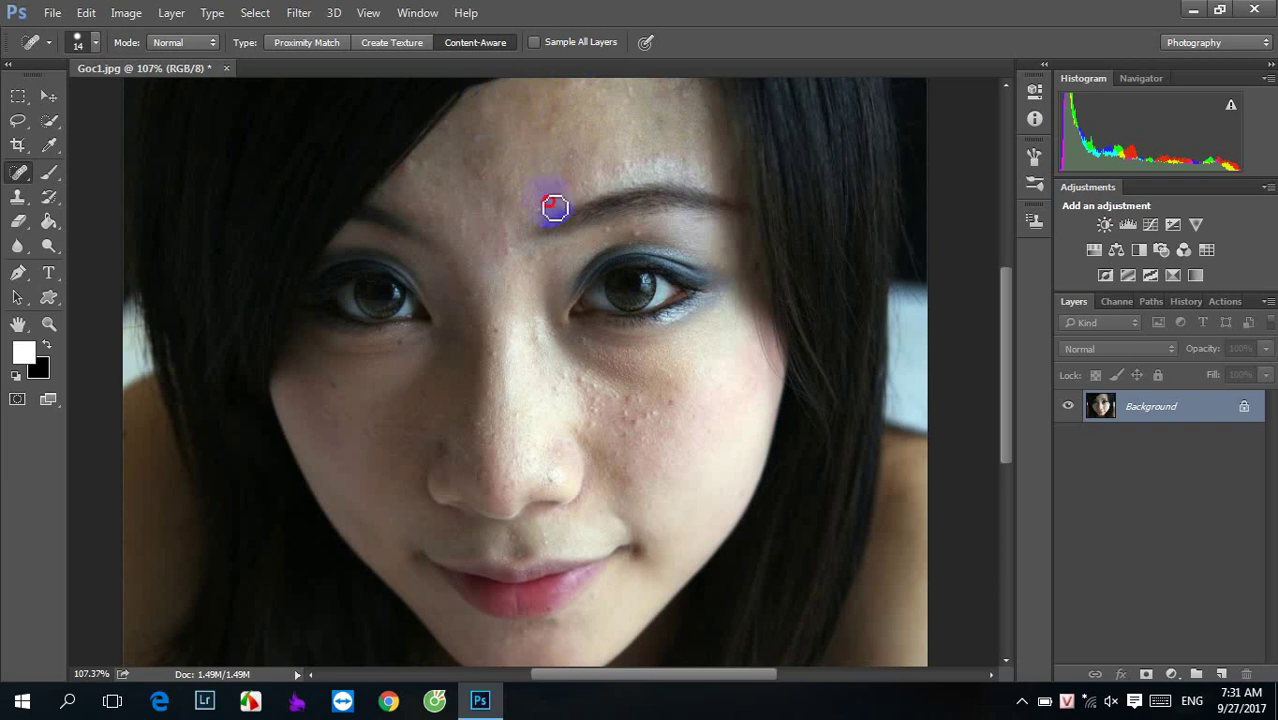
{"action": "left_click", "coordinate": [636, 244]}
{"action": "left_click", "coordinate": [606, 226]}
Spot-heal the blemishes on the nose bridge, nose tip, nostril side and cheek
{"action": "left_click", "coordinate": [492, 328]}
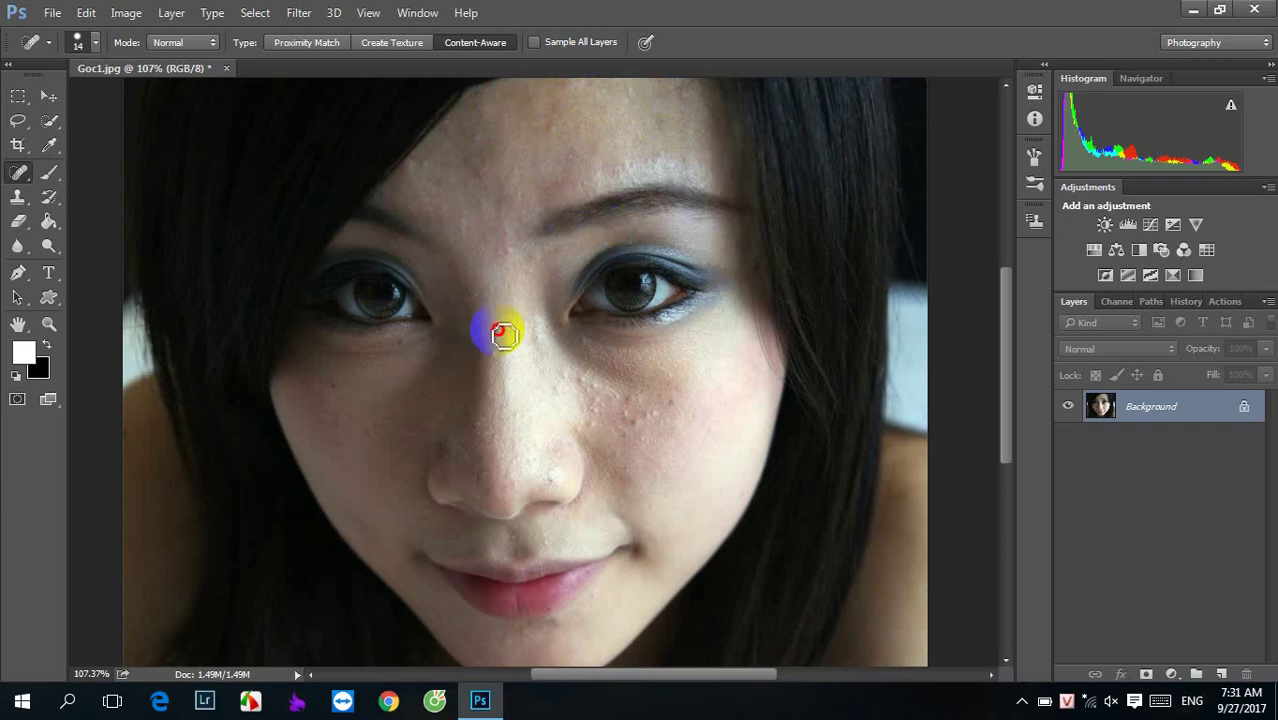
{"action": "left_click", "coordinate": [551, 479]}
{"action": "left_click", "coordinate": [470, 478]}
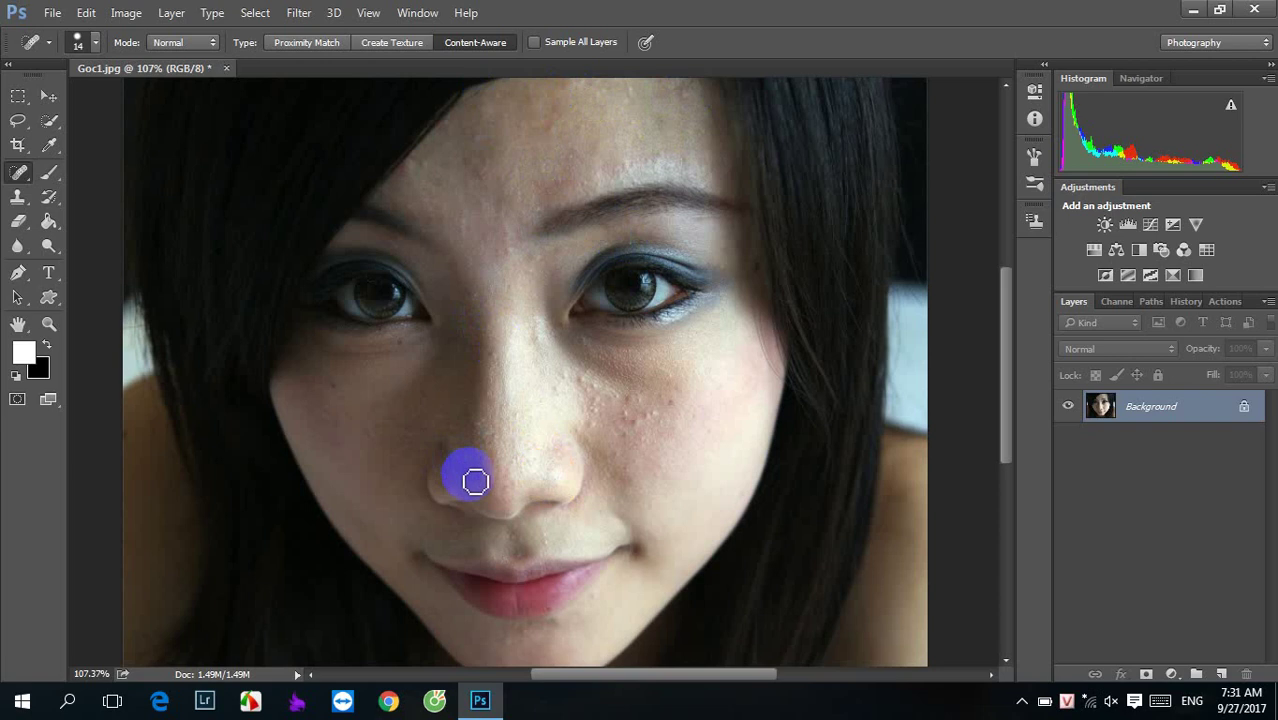
{"action": "left_click", "coordinate": [586, 434]}
{"action": "left_click", "coordinate": [642, 430]}
{"action": "left_click", "coordinate": [633, 440]}
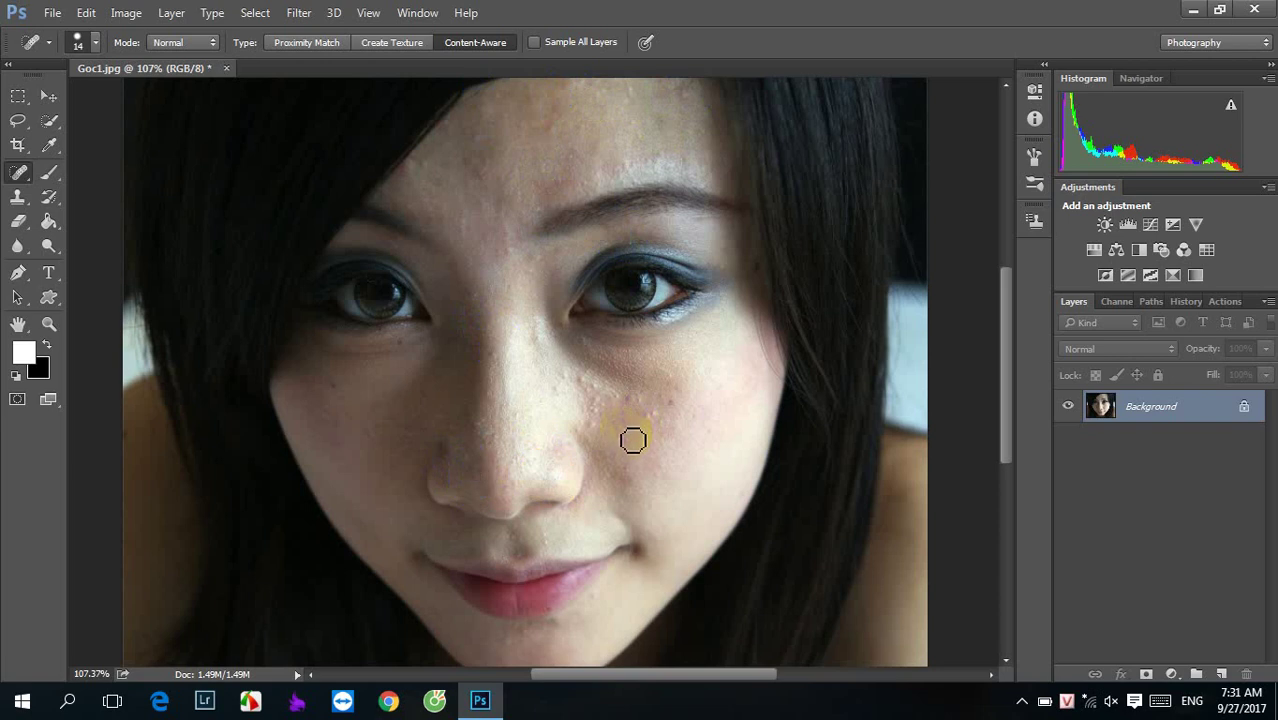
{"action": "left_click", "coordinate": [665, 419]}
{"action": "left_click", "coordinate": [595, 397]}
{"action": "left_click", "coordinate": [582, 381]}
Zoom in and spot-heal the blemish on the side of the nose
{"action": "scroll", "coordinate": [595, 398], "scroll_direction": "up", "scroll_amount": 1}
{"action": "scroll", "coordinate": [600, 400], "scroll_direction": "up", "scroll_amount": 3}
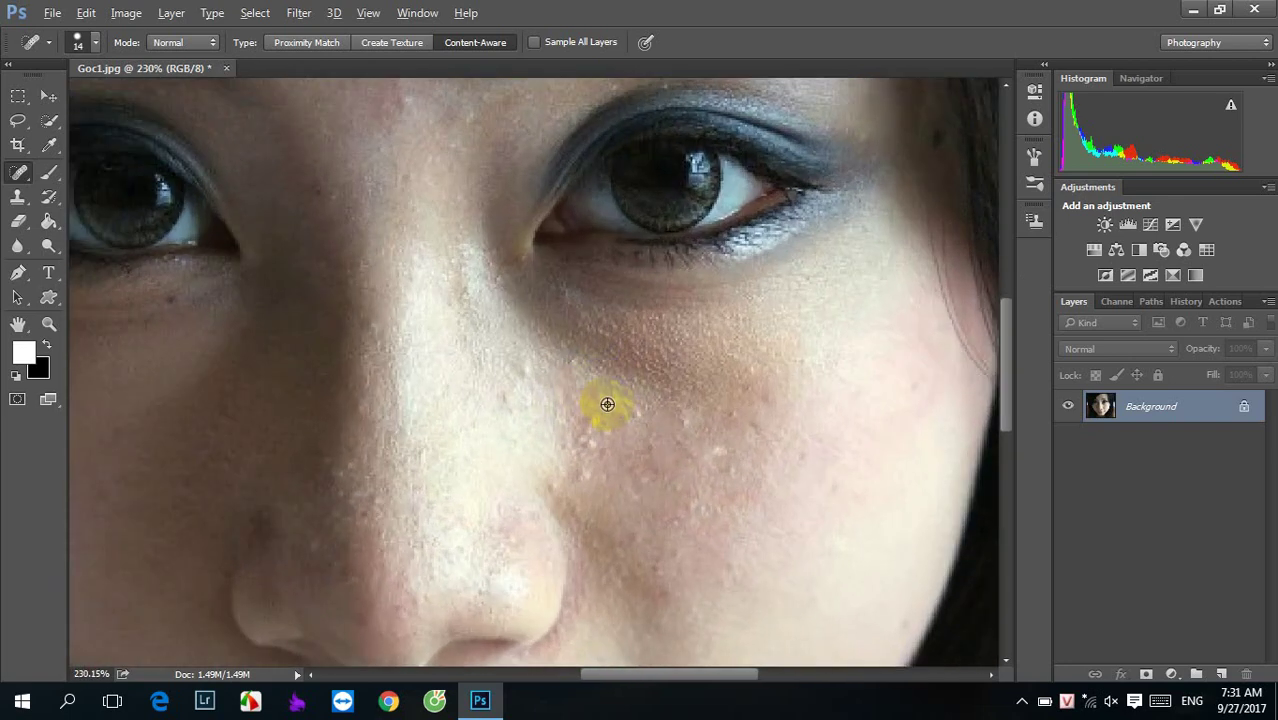
{"action": "scroll", "coordinate": [607, 404], "scroll_direction": "up", "scroll_amount": 1}
{"action": "scroll", "coordinate": [607, 440], "scroll_direction": "up", "scroll_amount": 1}
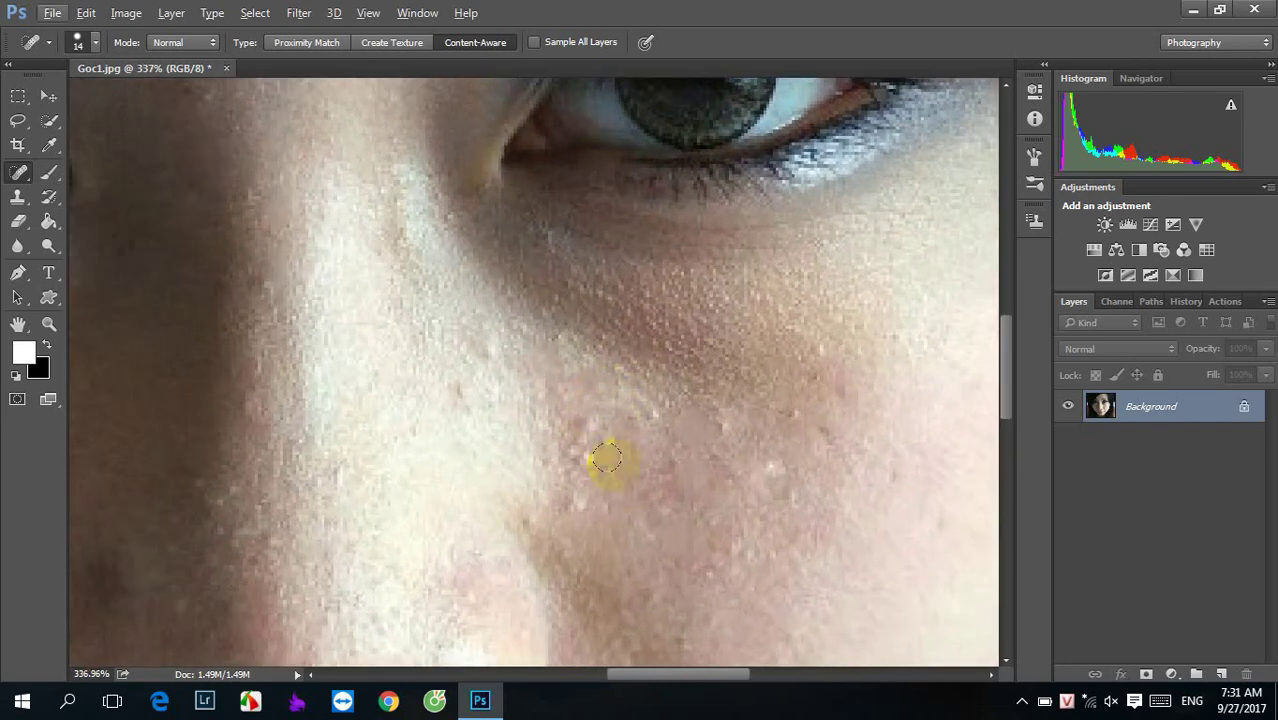
{"action": "scroll", "coordinate": [683, 435], "scroll_direction": "up", "scroll_amount": 1}
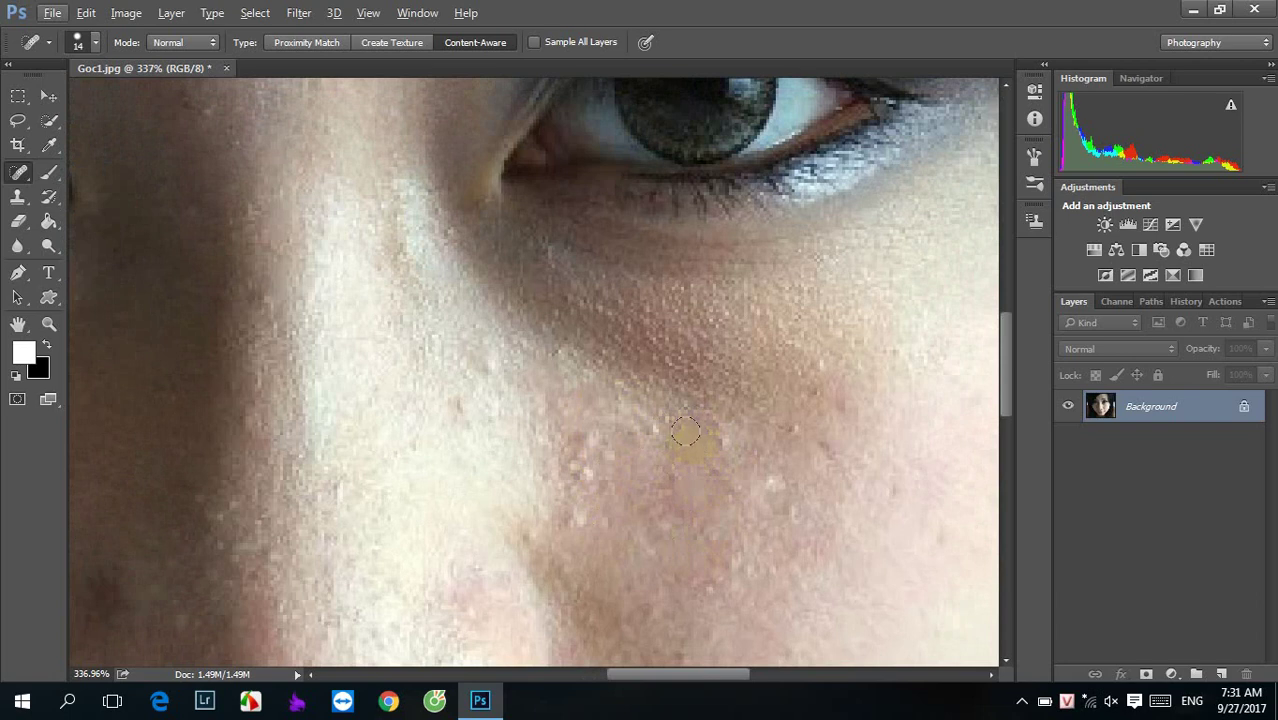
{"action": "scroll", "coordinate": [645, 424], "scroll_direction": "down", "scroll_amount": 3}
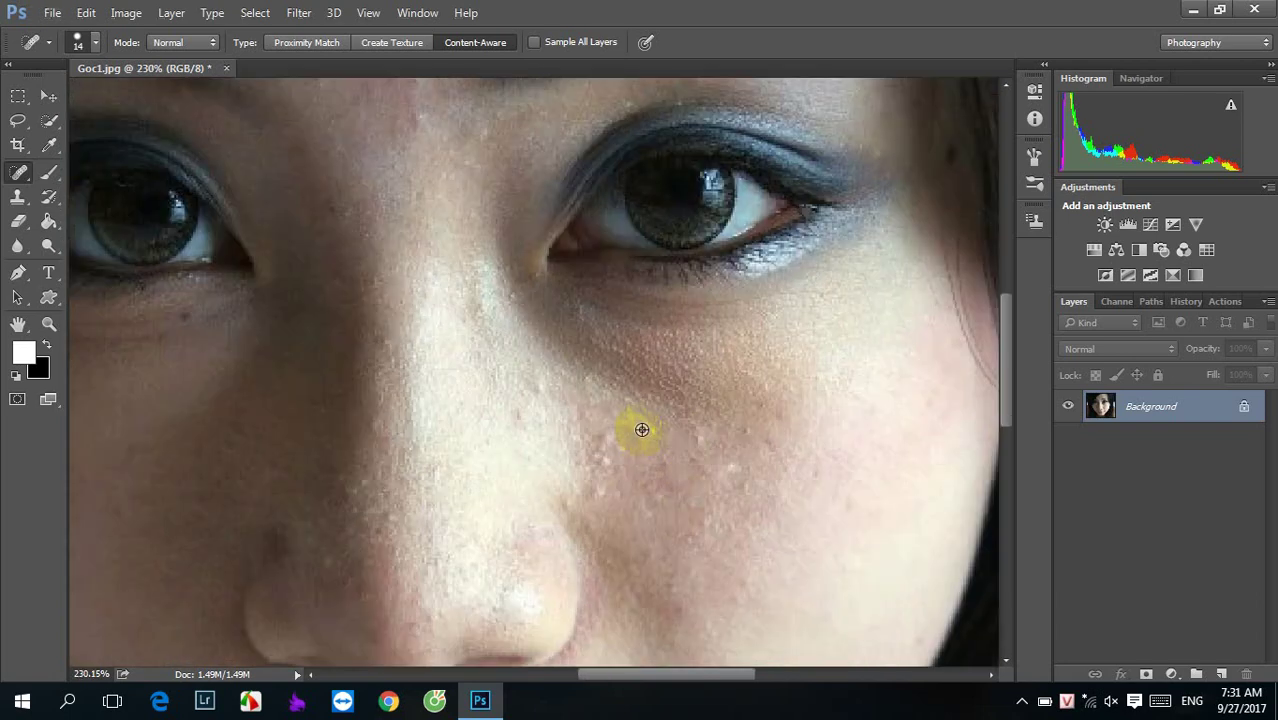
{"action": "scroll", "coordinate": [639, 428], "scroll_direction": "down", "scroll_amount": 4}
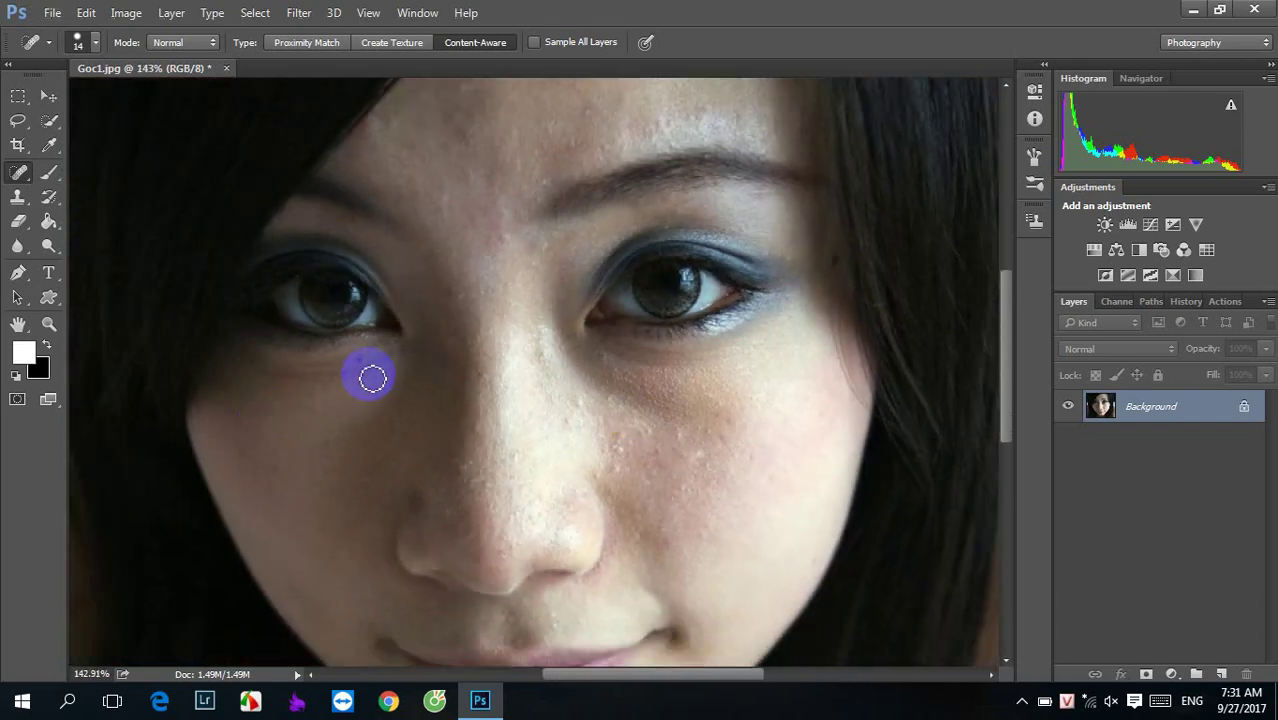
{"action": "left_click", "coordinate": [499, 441]}
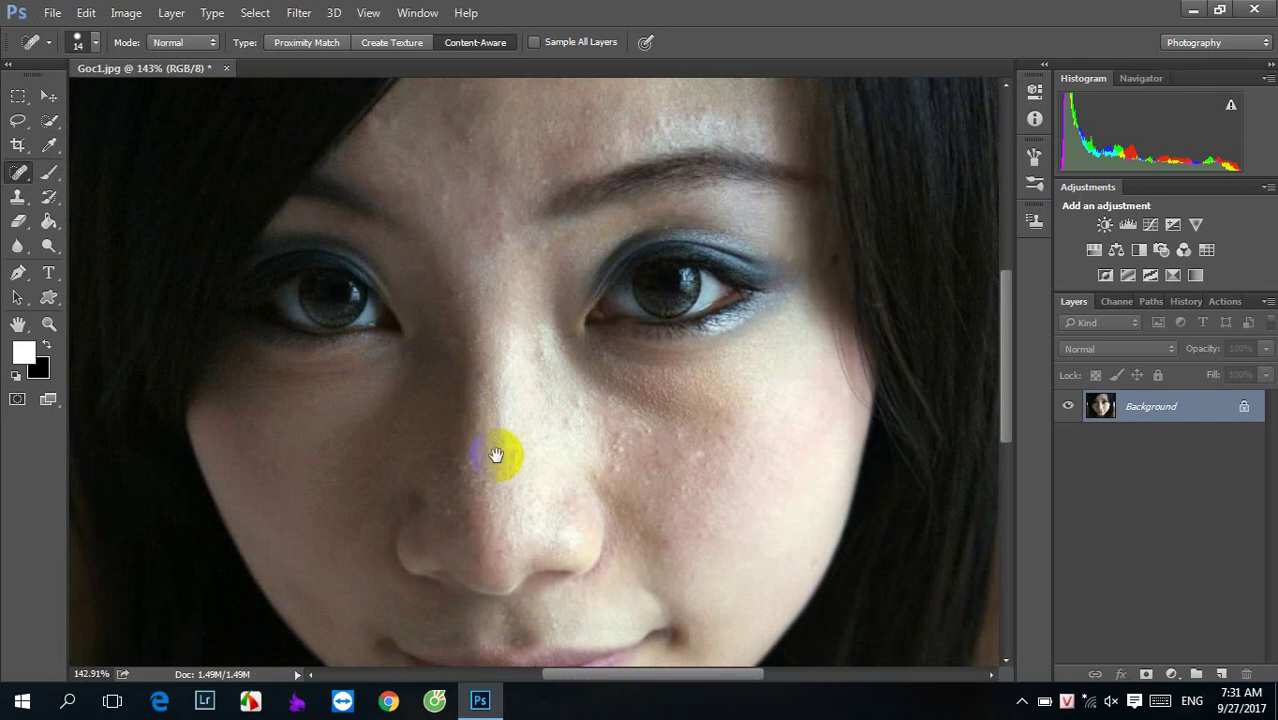
Spot-heal the chin and upper-lip blemishes, then bring up the stamp tool group
{"action": "scroll", "coordinate": [480, 330], "scroll_direction": "down", "scroll_amount": 5}
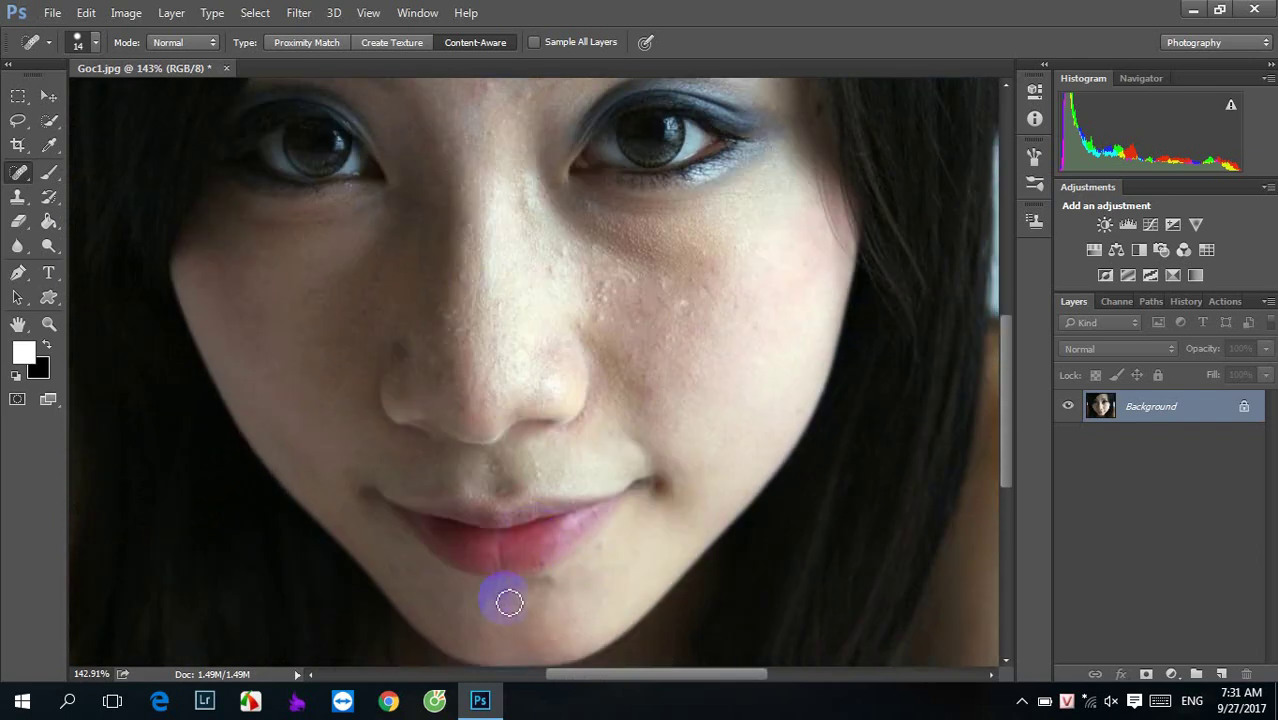
{"action": "left_click", "coordinate": [508, 597]}
{"action": "left_click", "coordinate": [503, 489]}
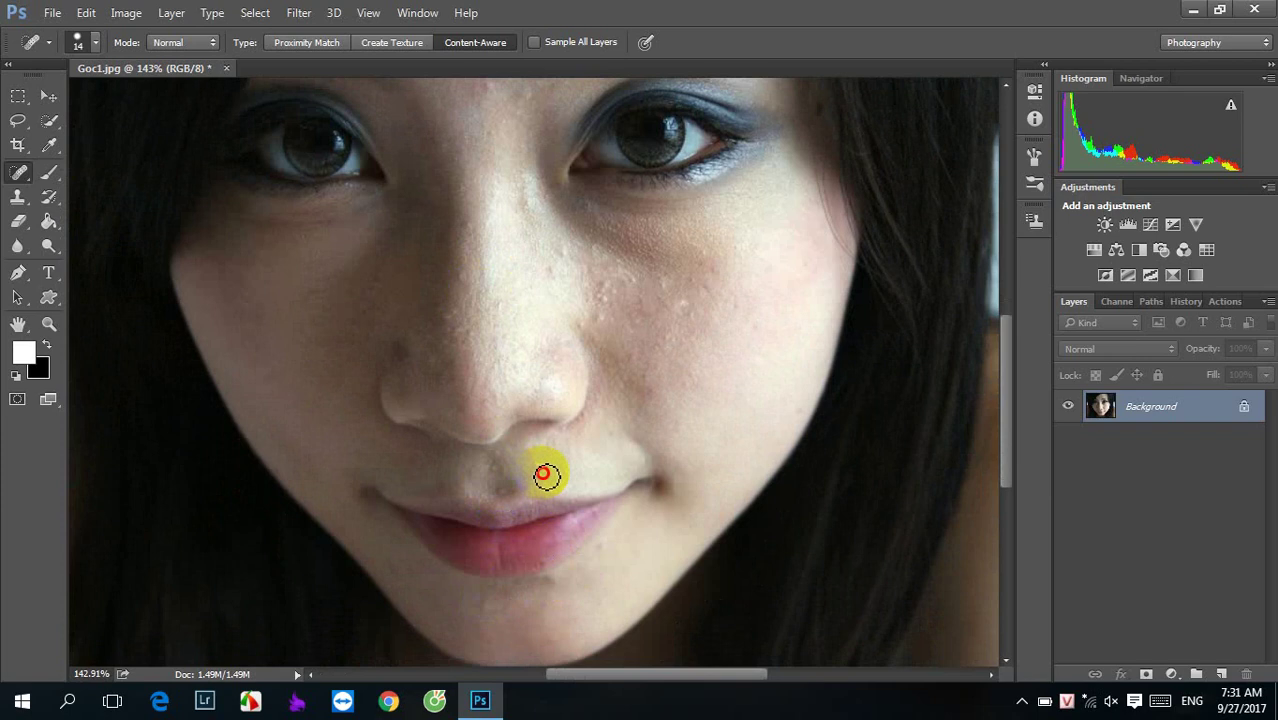
{"action": "left_click", "coordinate": [545, 476]}
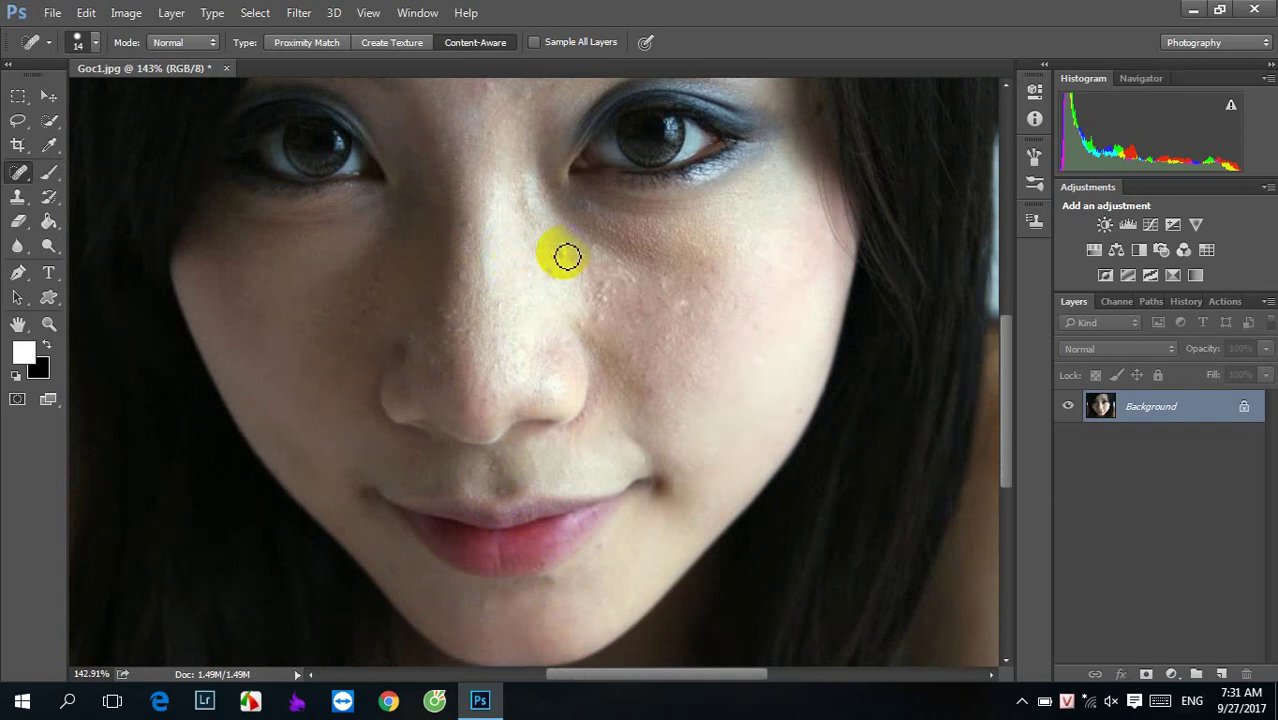
{"action": "left_click_drag", "start_coordinate": [171, 205], "coordinate": [136, 208]}
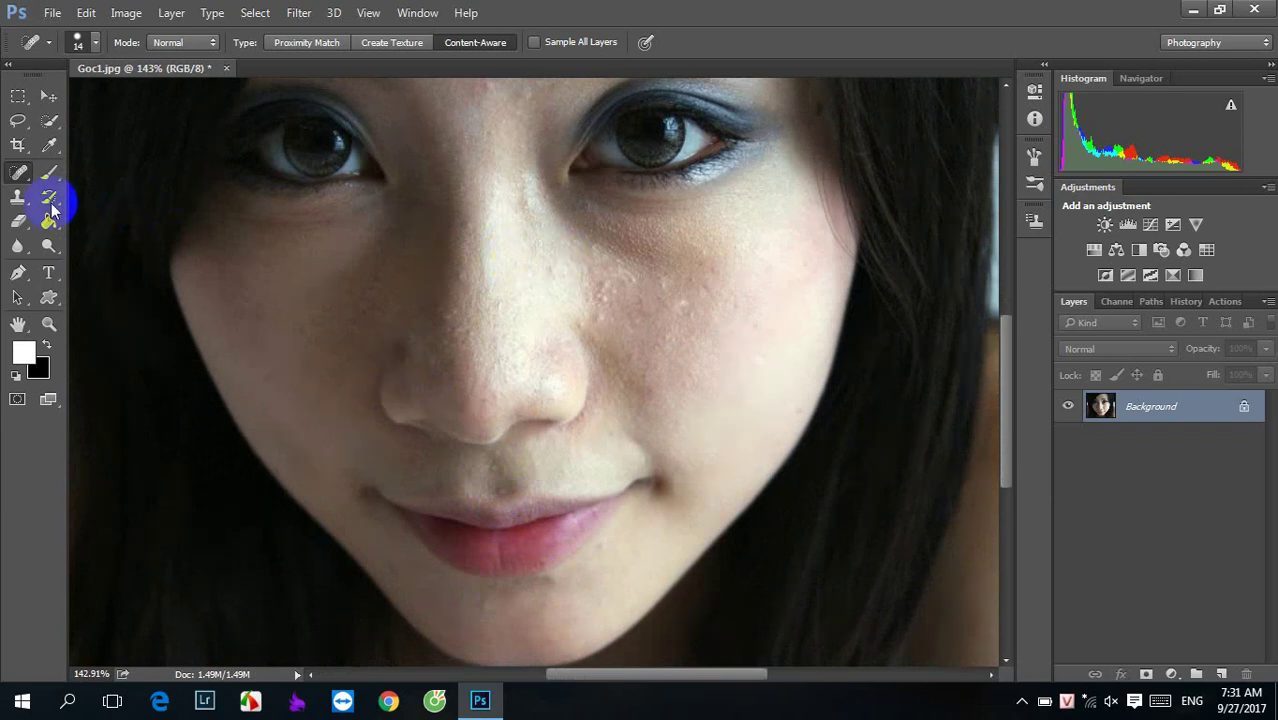
{"action": "left_click_drag", "start_coordinate": [21, 203], "coordinate": [60, 203]}
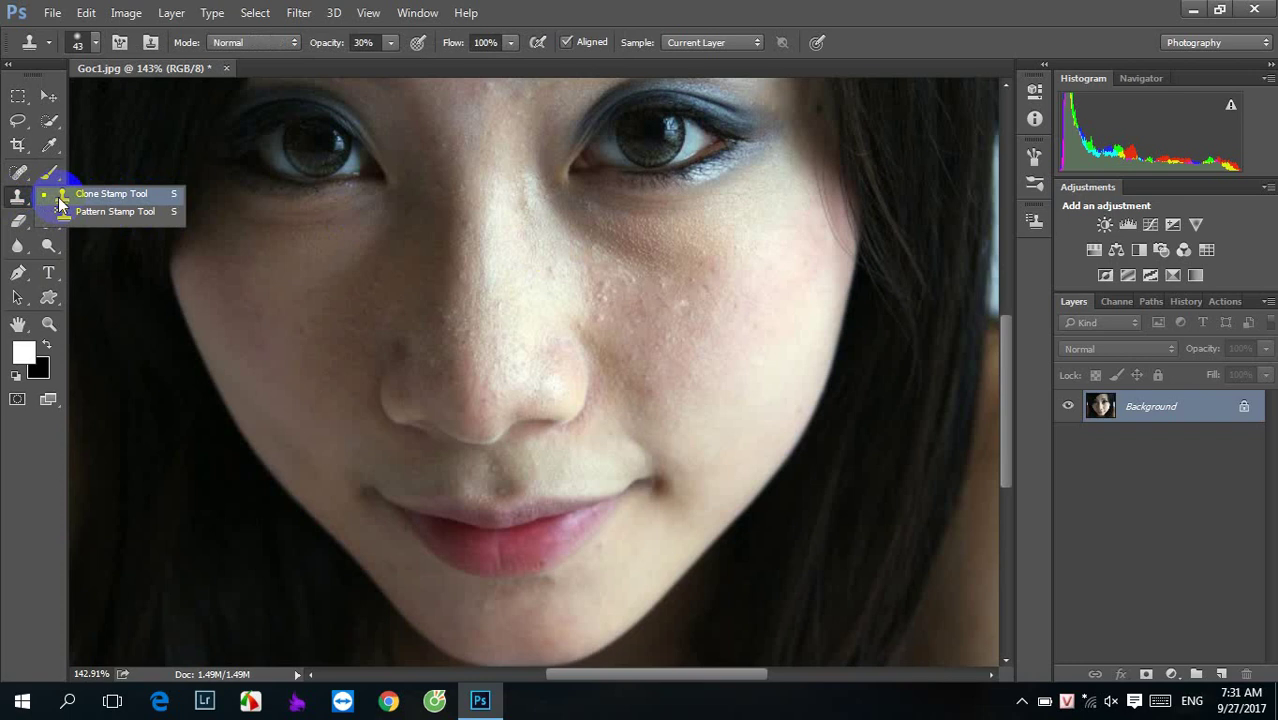
Clone clean cheek skin over the blotchy cheek with the Clone Stamp at 28% opacity
{"action": "left_click", "coordinate": [21, 205]}
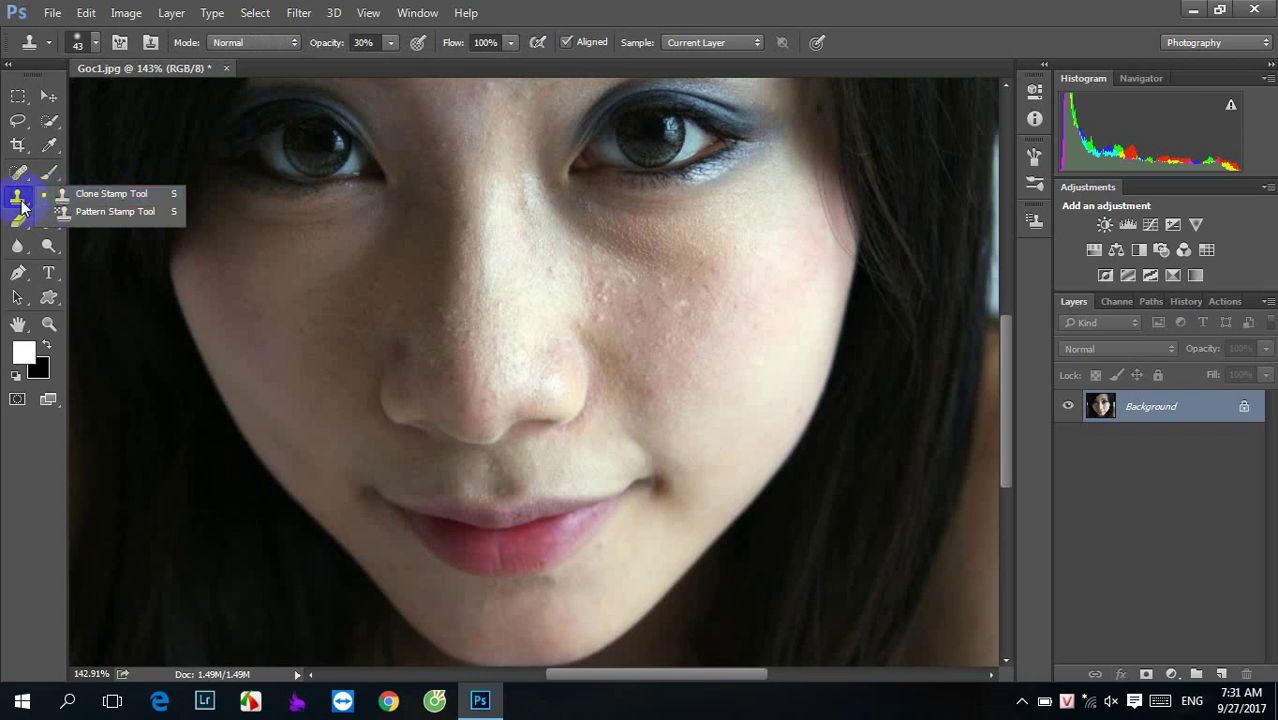
{"action": "left_click", "coordinate": [72, 195]}
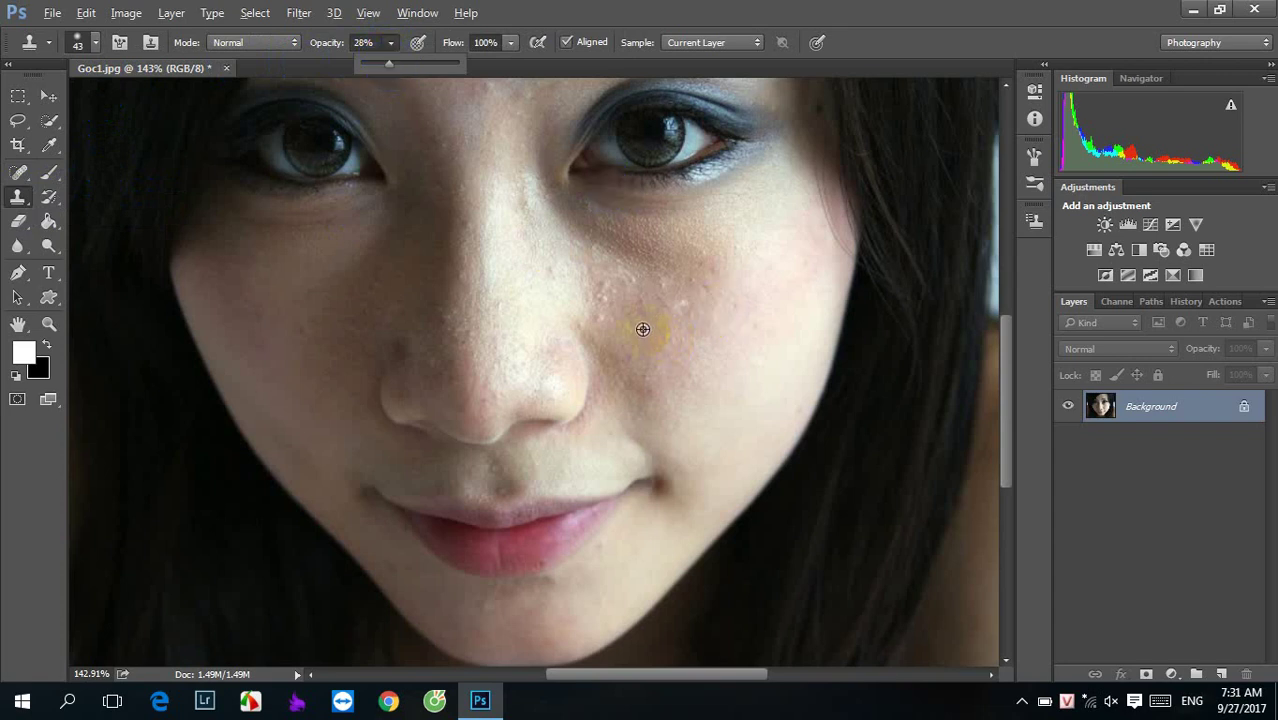
{"action": "left_click", "coordinate": [643, 329], "text": "alt"}
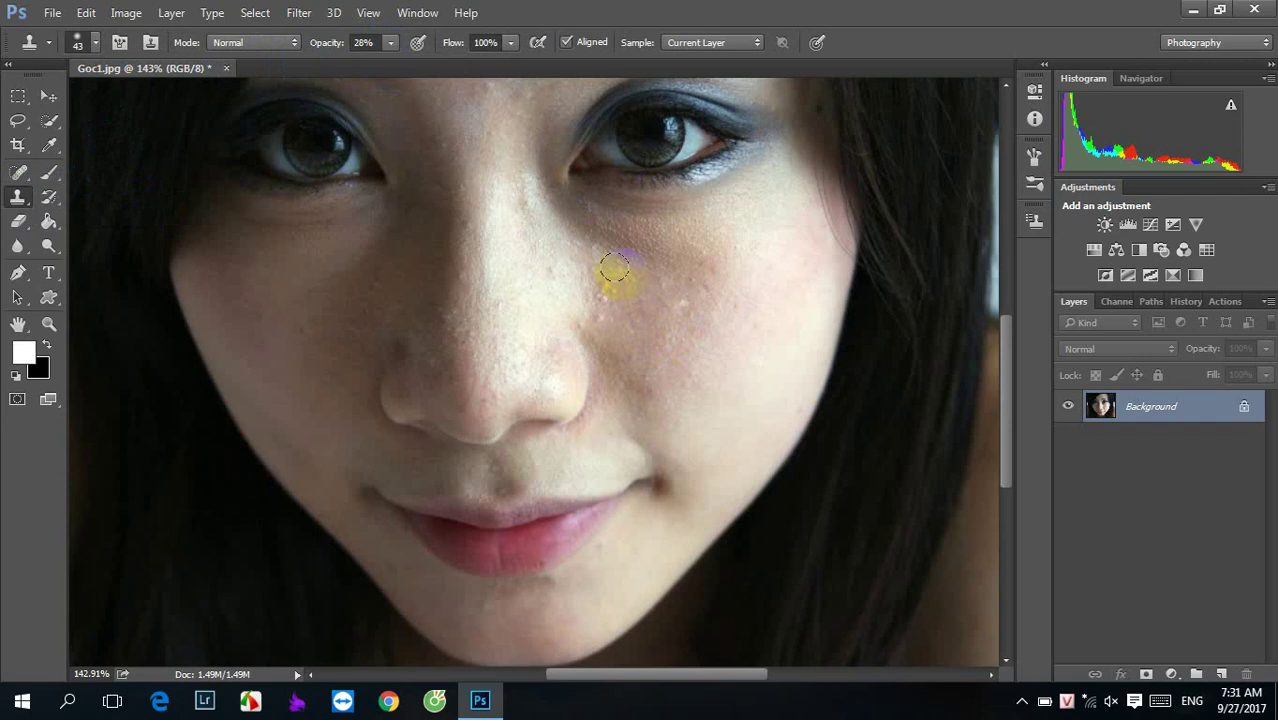
{"action": "left_click", "coordinate": [617, 295]}
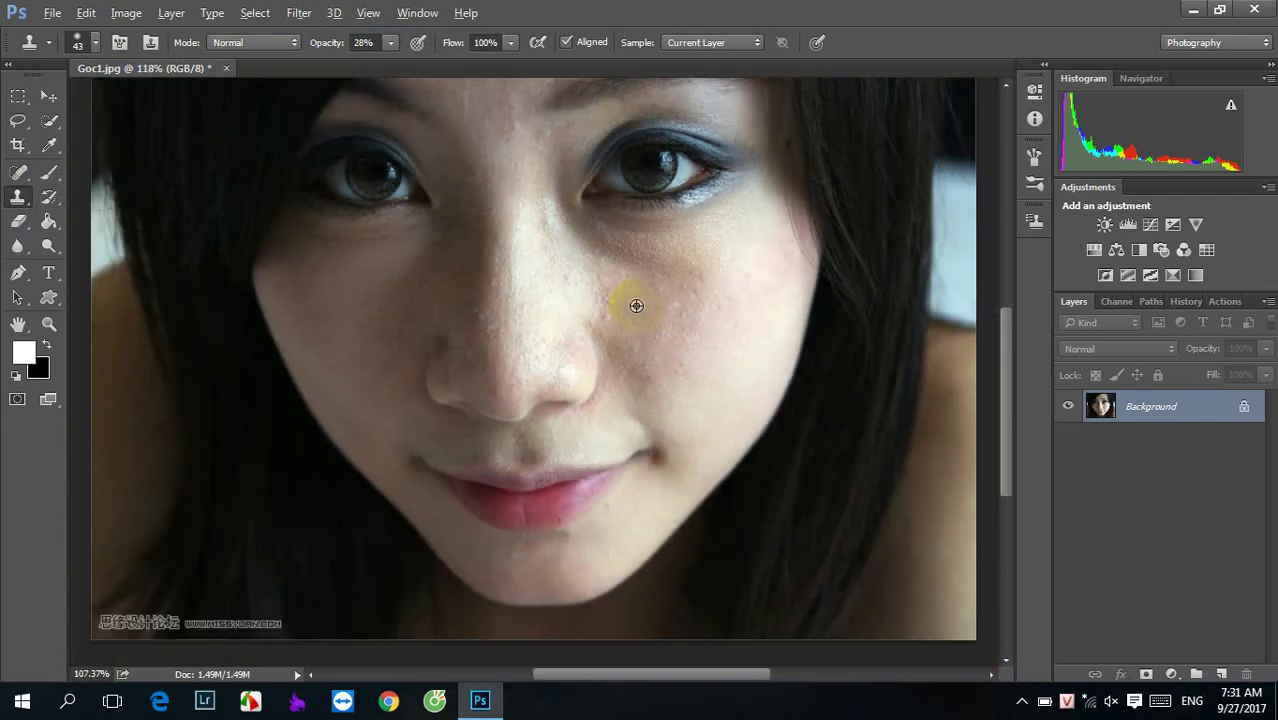
{"action": "scroll", "coordinate": [640, 300], "scroll_direction": "up", "scroll_amount": 4}
{"action": "scroll", "coordinate": [650, 301], "scroll_direction": "up", "scroll_amount": 1}
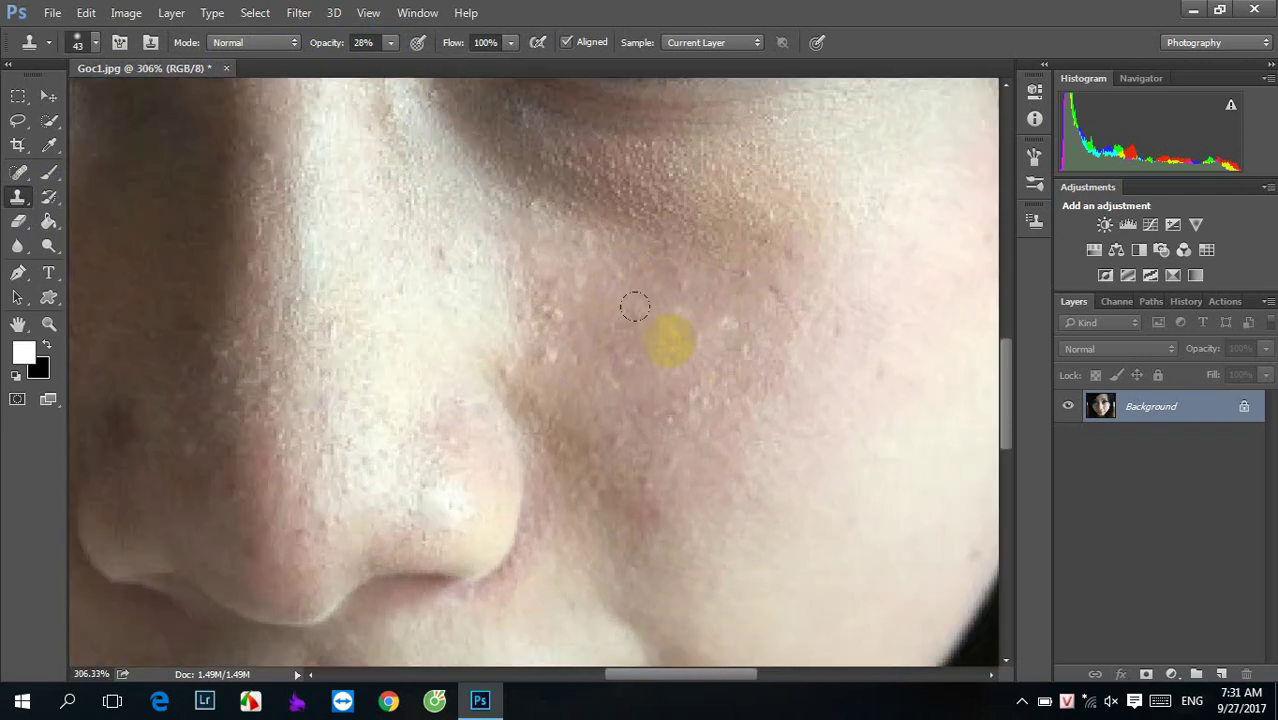
{"action": "left_click", "coordinate": [662, 339]}
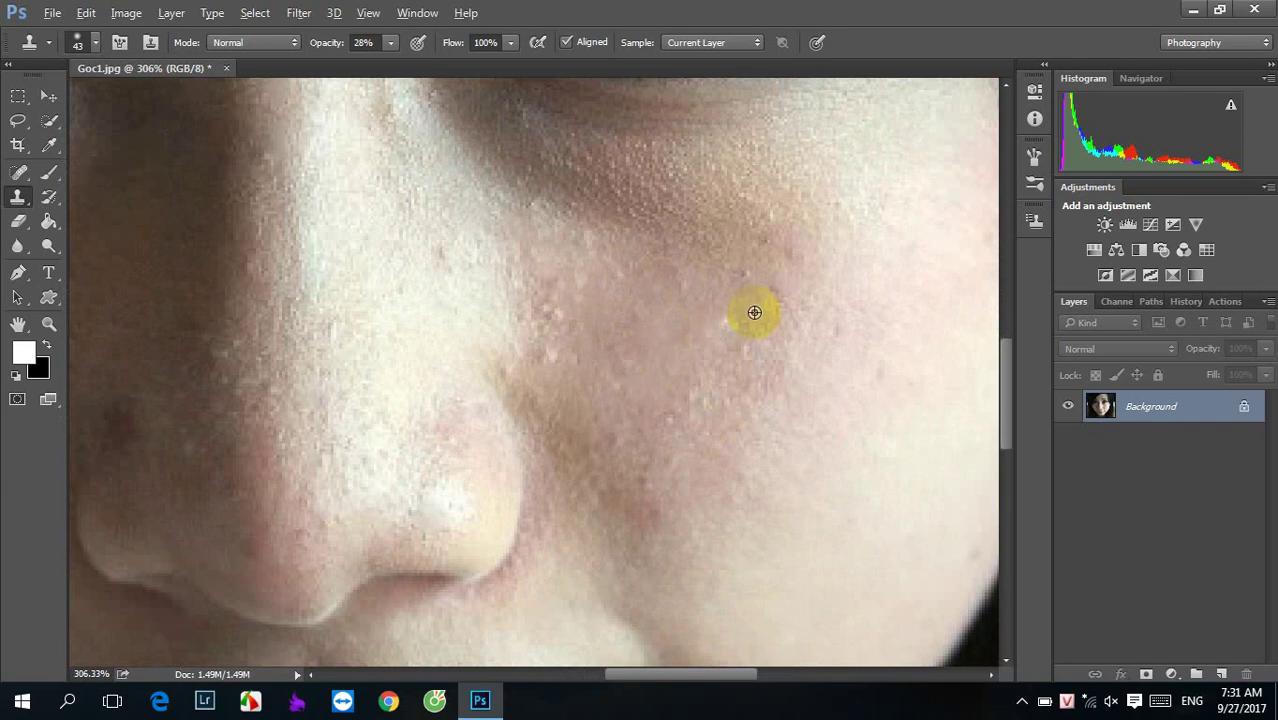
Touch up the skin below the lower lip and beside the nose with cloning
{"action": "scroll", "coordinate": [650, 313], "scroll_direction": "down", "scroll_amount": 3}
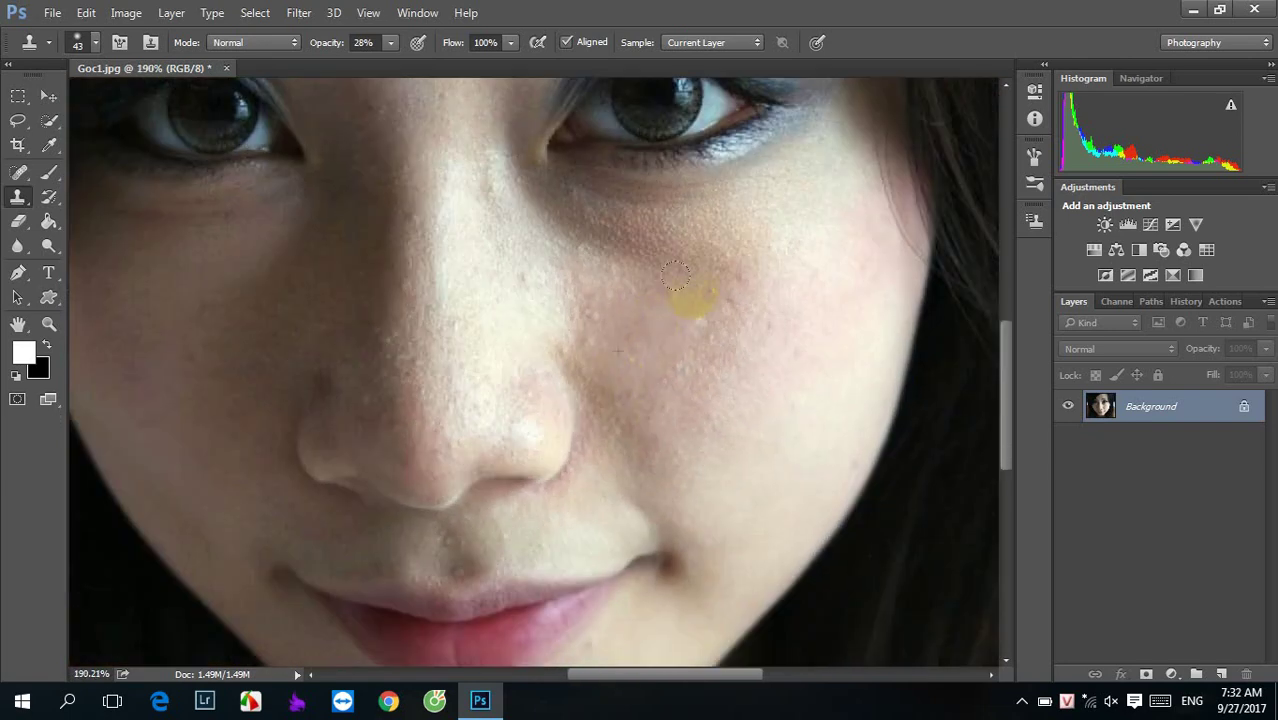
{"action": "scroll", "coordinate": [620, 320], "scroll_direction": "down", "scroll_amount": 2}
{"action": "scroll", "coordinate": [570, 400], "scroll_direction": "down", "scroll_amount": 1}
{"action": "scroll", "coordinate": [586, 423], "scroll_direction": "down", "scroll_amount": 2}
{"action": "scroll", "coordinate": [595, 500], "scroll_direction": "down", "scroll_amount": 1}
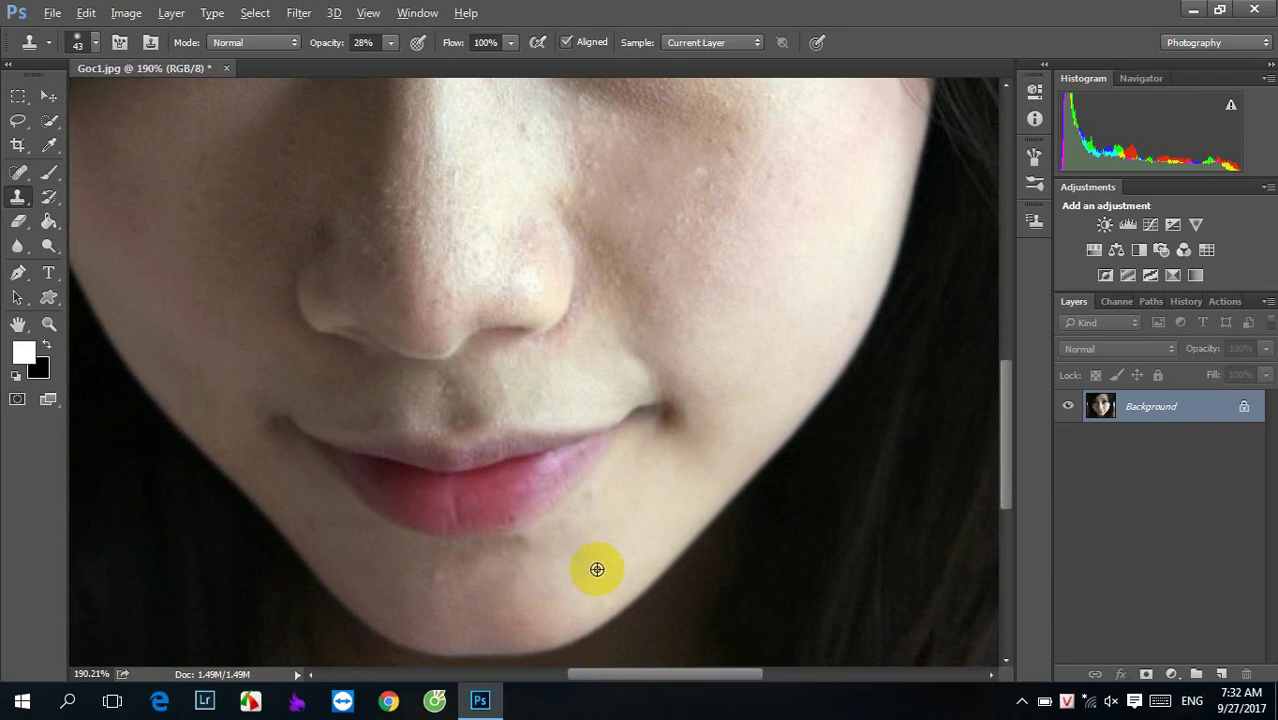
{"action": "left_click", "coordinate": [534, 557], "text": "alt"}
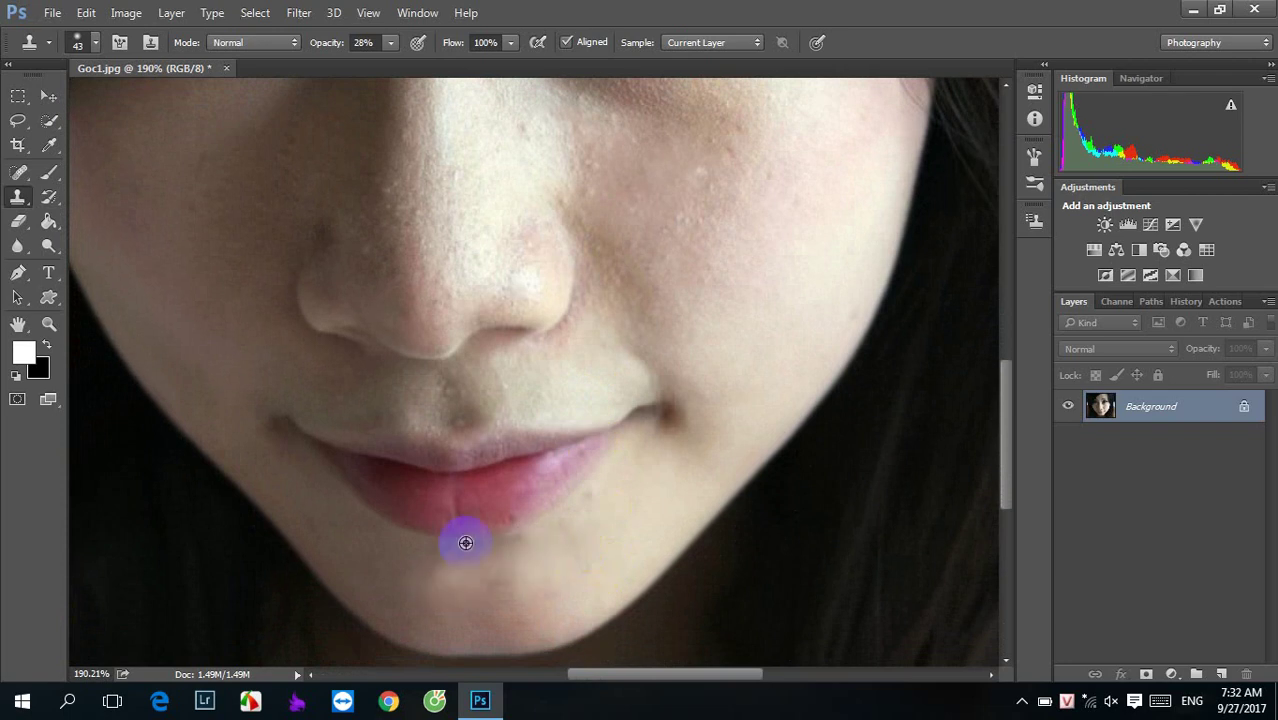
{"action": "scroll", "coordinate": [500, 500], "scroll_direction": "down", "scroll_amount": 3}
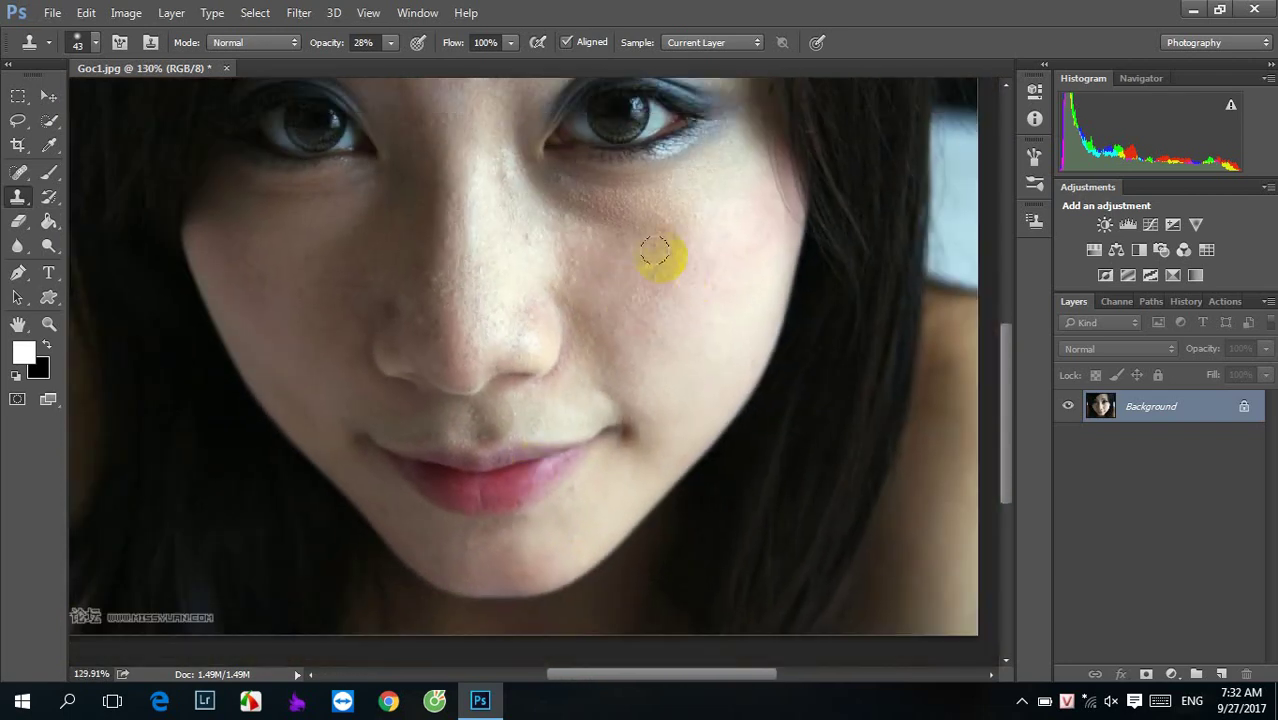
{"action": "left_click", "coordinate": [496, 265]}
{"action": "scroll", "coordinate": [499, 250], "scroll_direction": "down", "scroll_amount": 2}
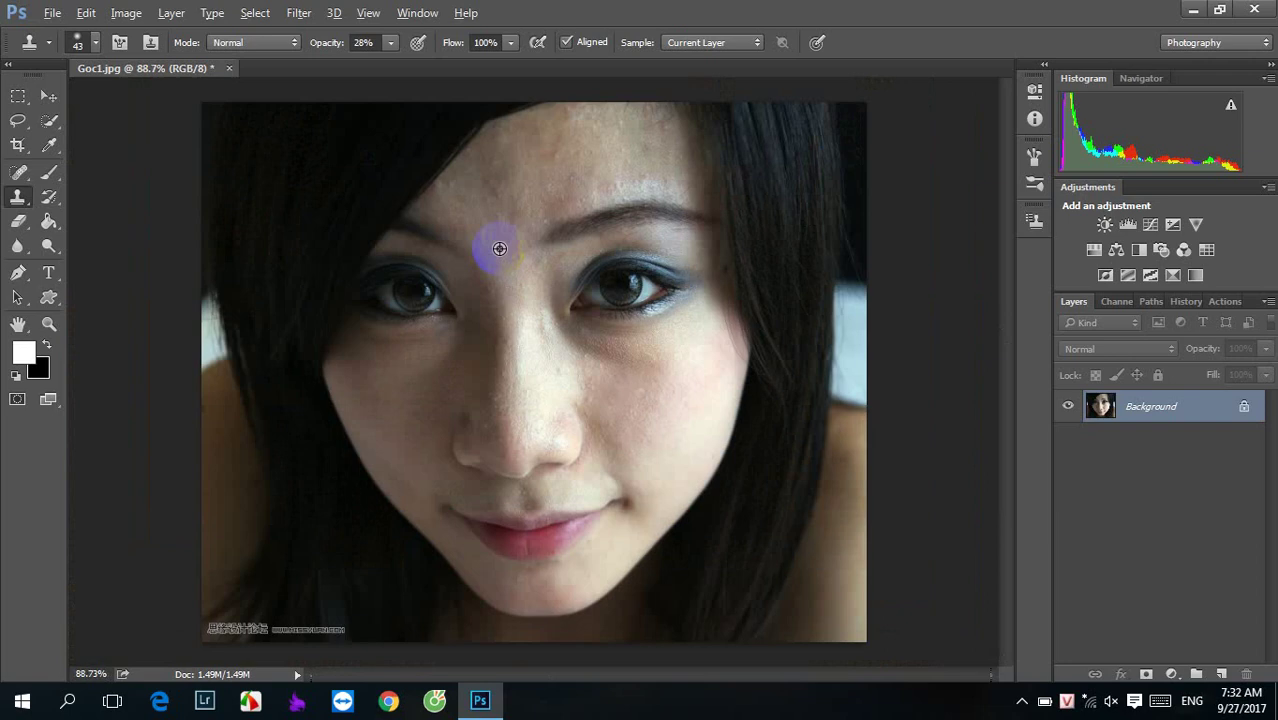
{"action": "scroll", "coordinate": [590, 140], "scroll_direction": "up", "scroll_amount": 2}
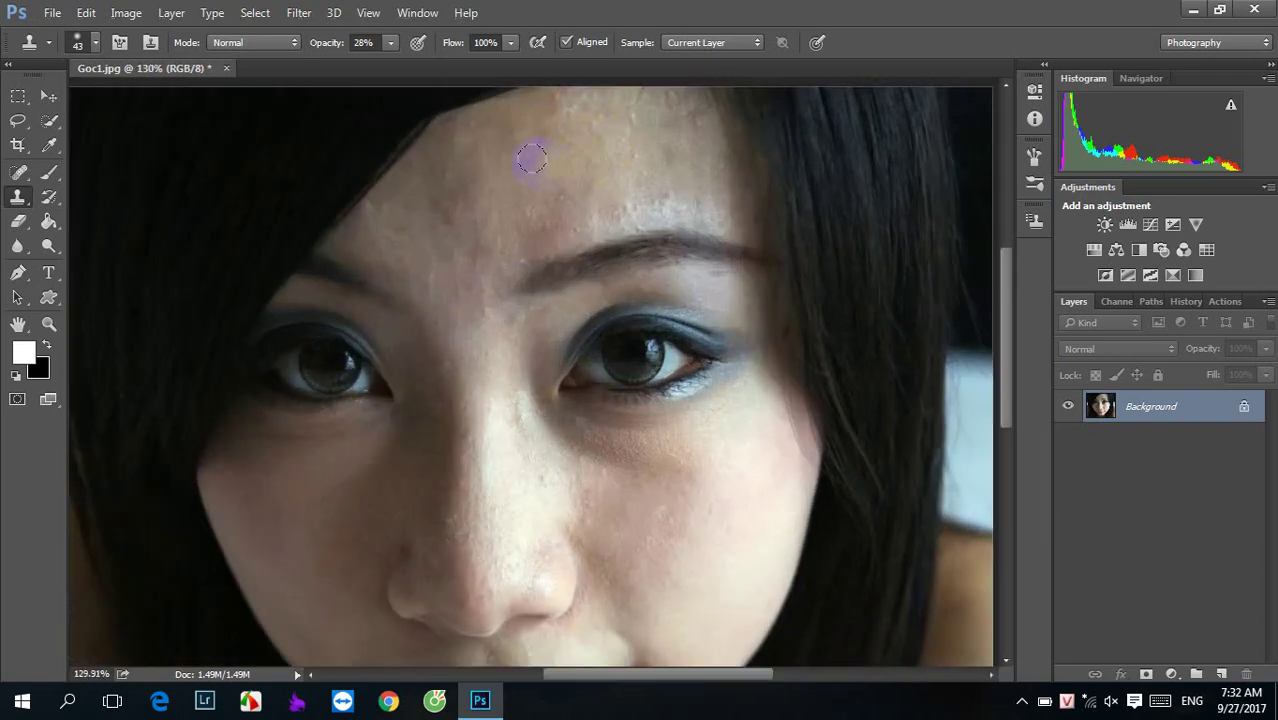
Spot-heal blemishes between the eyebrows, on the forehead, nose and upper lip
{"action": "left_click", "coordinate": [18, 171]}
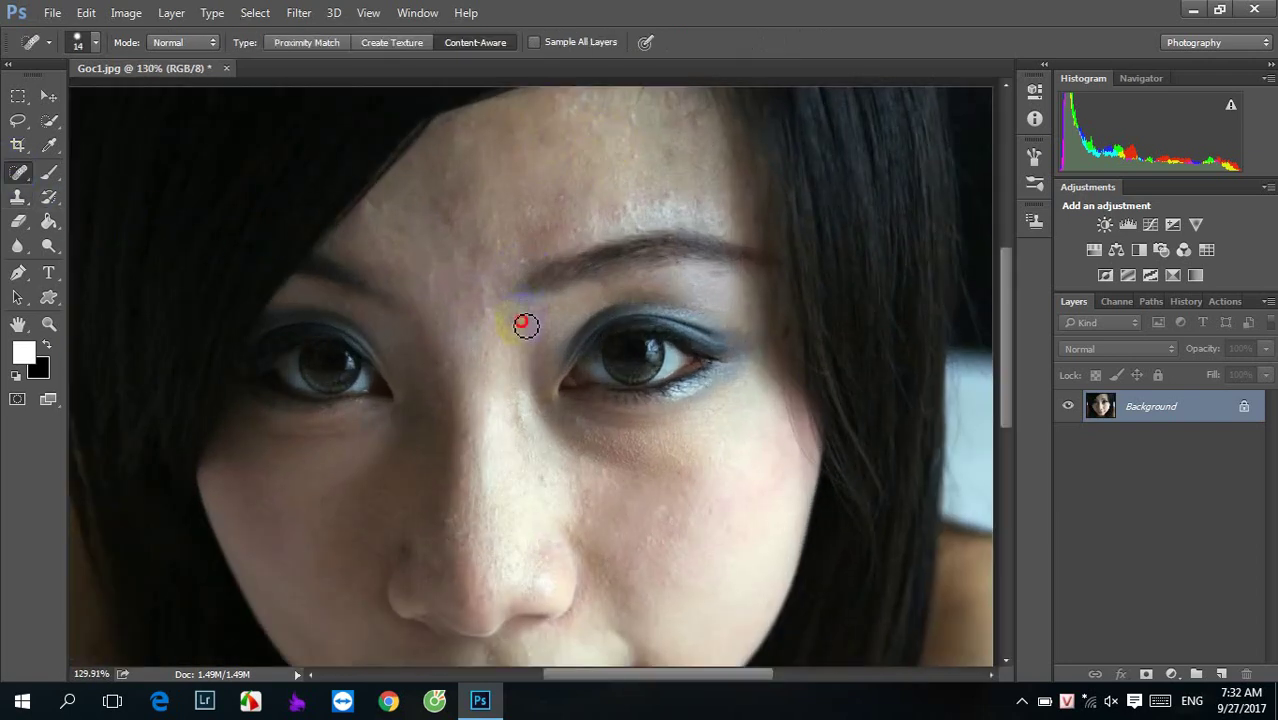
{"action": "left_click", "coordinate": [789, 333]}
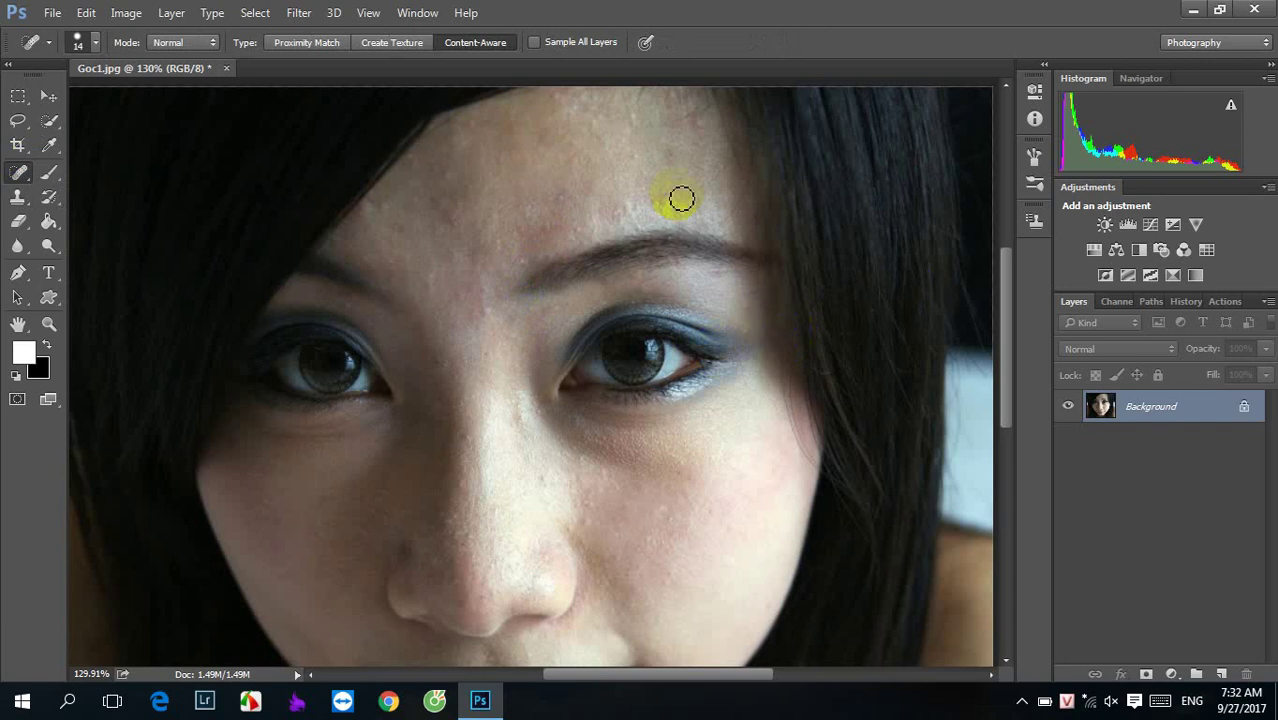
{"action": "left_click", "coordinate": [673, 151]}
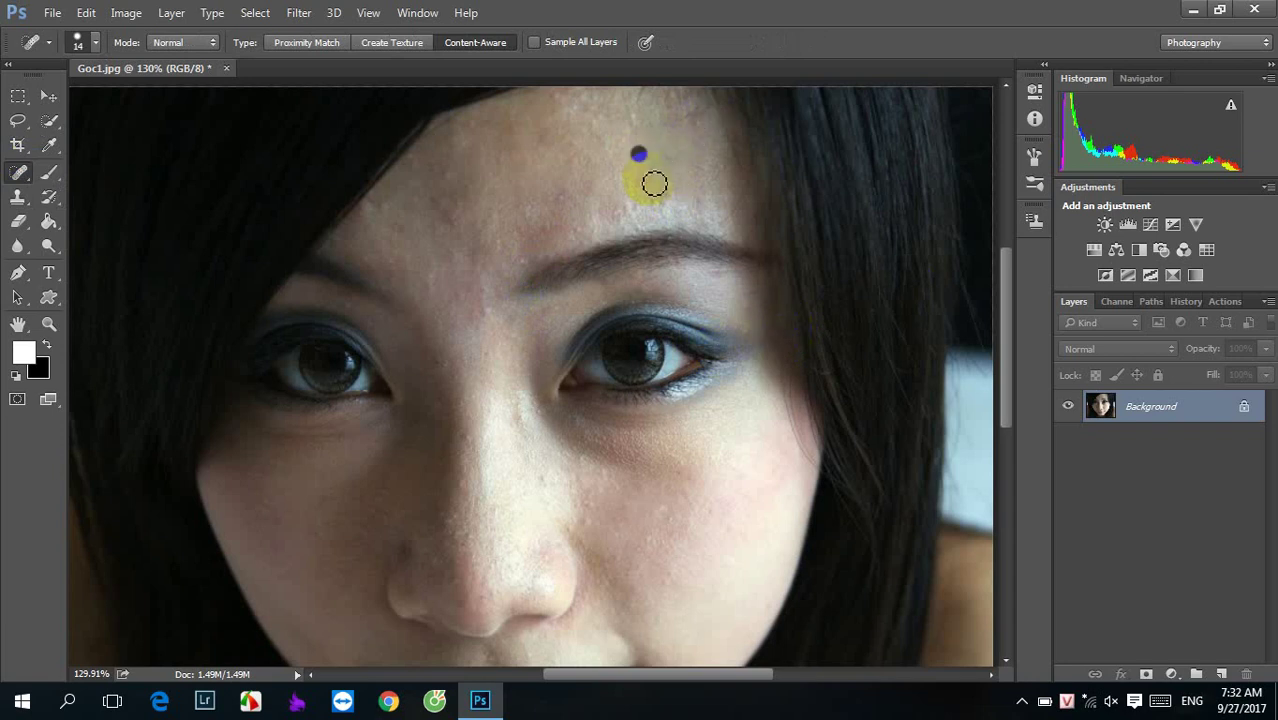
{"action": "left_click", "coordinate": [541, 486]}
{"action": "left_click_drag", "start_coordinate": [648, 494], "coordinate": [659, 291]}
{"action": "left_click", "coordinate": [510, 474]}
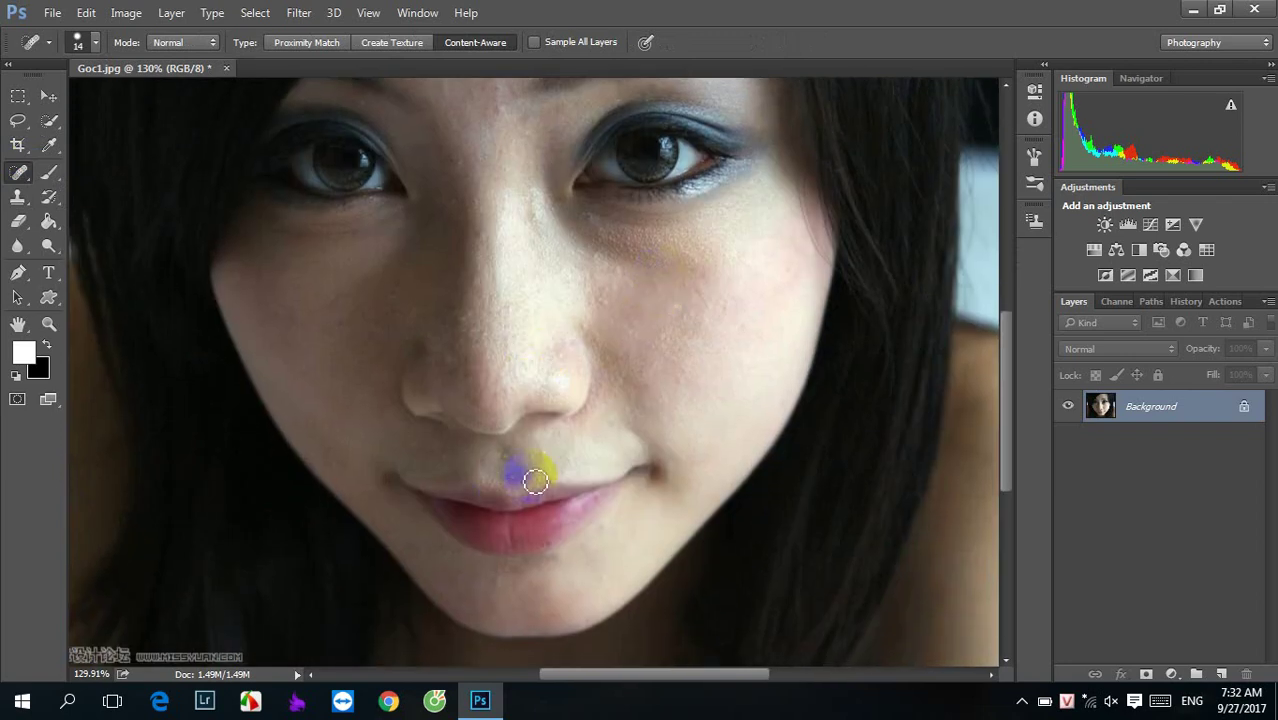
Patch away the dark spot above the upper lip with the Patch Tool and deselect
{"action": "scroll", "coordinate": [513, 465], "scroll_direction": "up", "scroll_amount": 4}
{"action": "scroll", "coordinate": [502, 479], "scroll_direction": "up", "scroll_amount": 4}
{"action": "scroll", "coordinate": [425, 360], "scroll_direction": "up", "scroll_amount": 3}
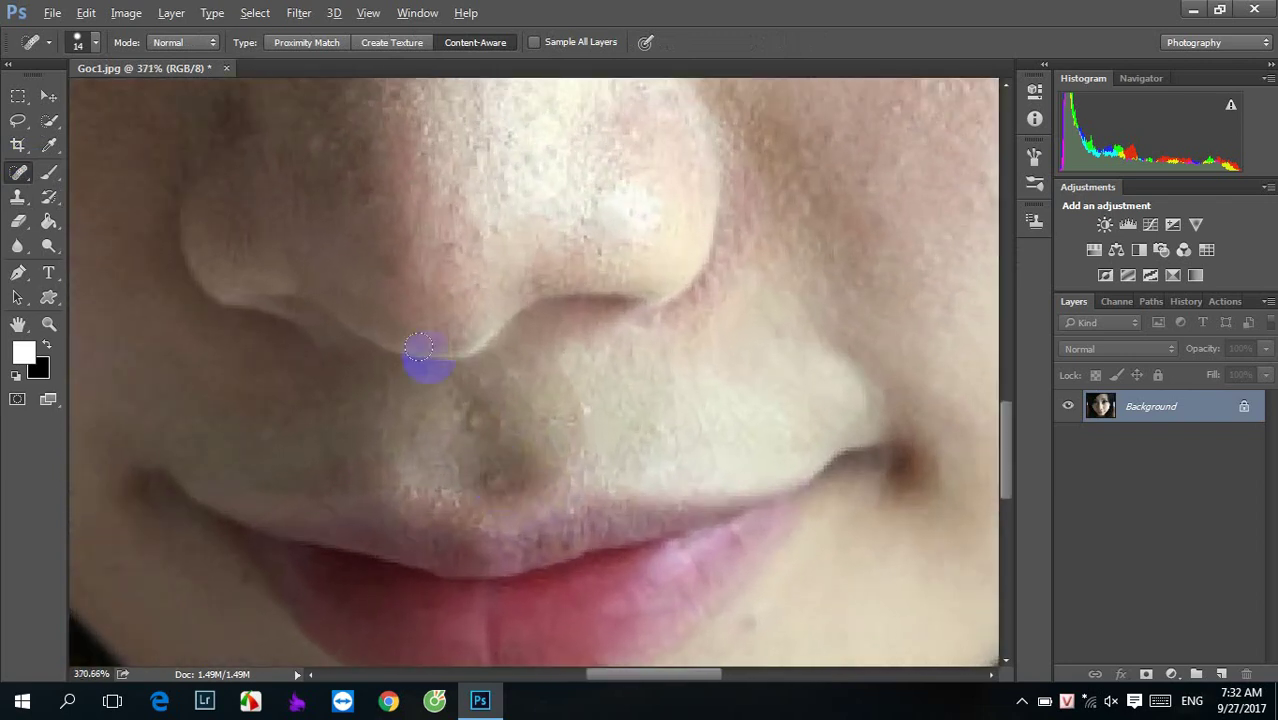
{"action": "right_click", "coordinate": [18, 172]}
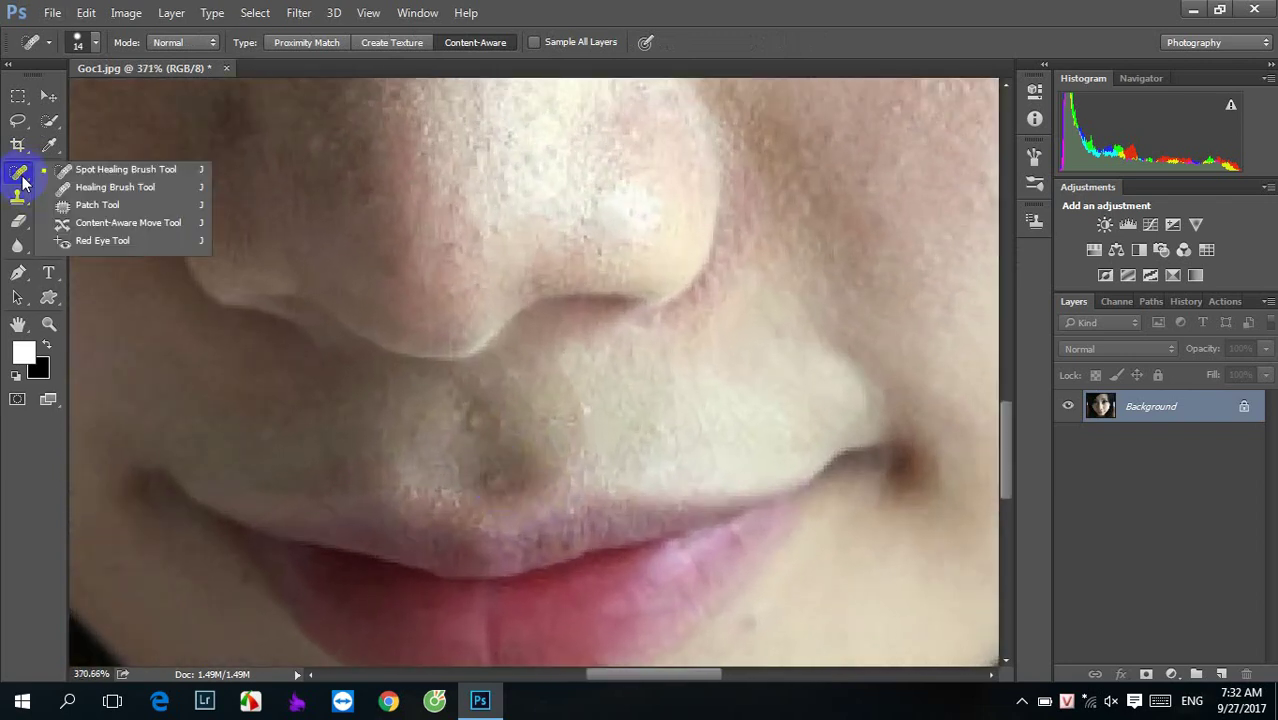
{"action": "left_click", "coordinate": [83, 207]}
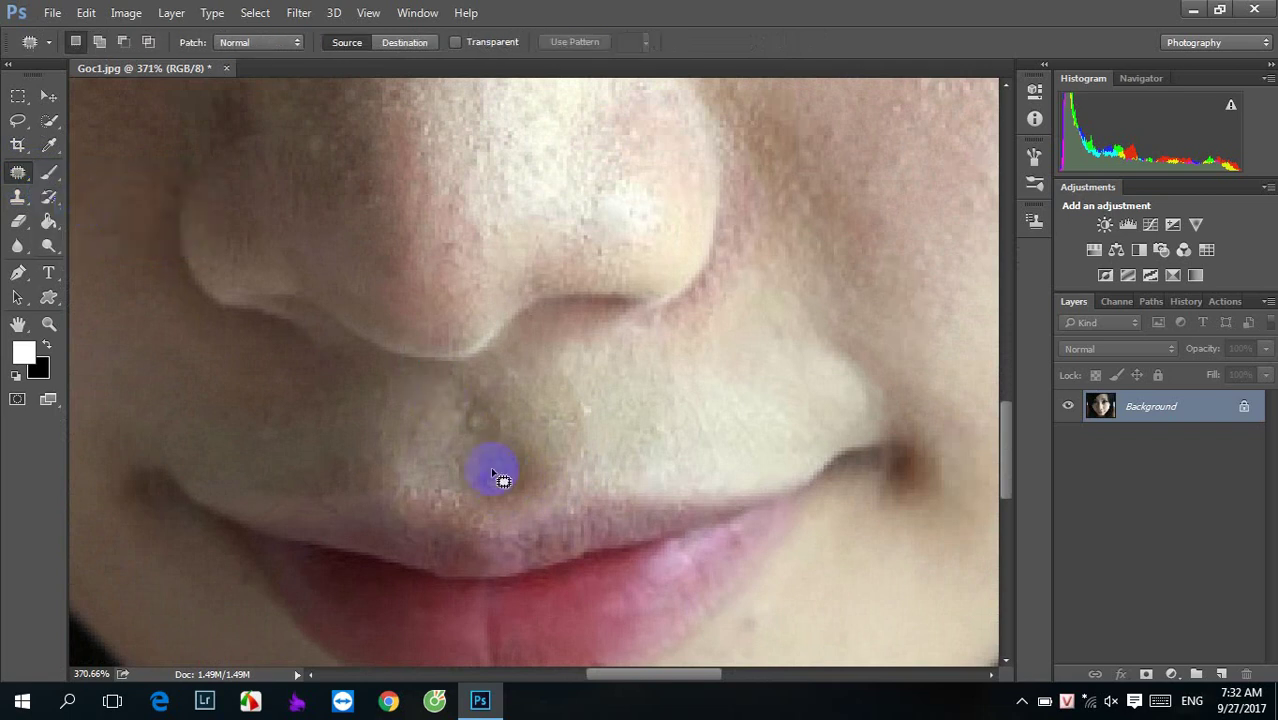
{"action": "left_click_drag", "start_coordinate": [497, 483], "coordinate": [550, 433]}
{"action": "left_click", "coordinate": [484, 433]}
{"action": "scroll", "coordinate": [484, 430], "scroll_direction": "down", "scroll_amount": 3, "text": "alt"}
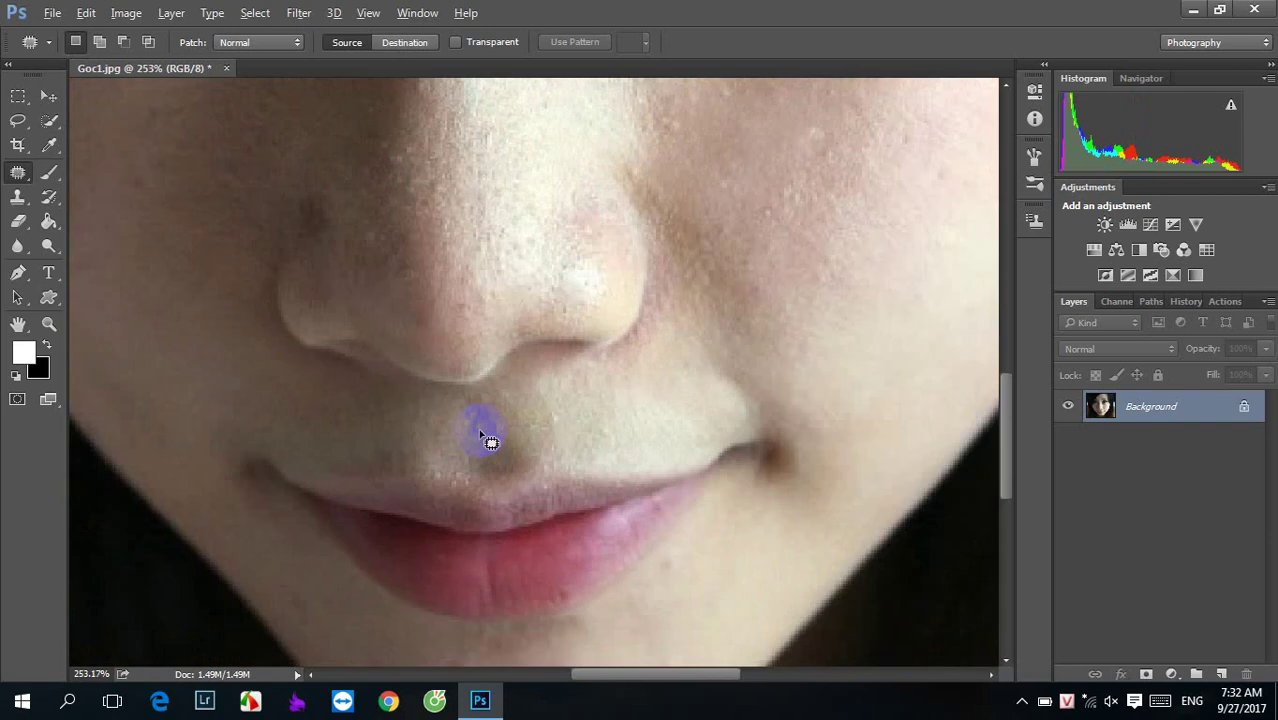
{"action": "scroll", "coordinate": [484, 428], "scroll_direction": "down", "scroll_amount": 2, "text": "alt"}
{"action": "scroll", "coordinate": [556, 418], "scroll_direction": "down", "scroll_amount": 1, "text": "alt"}
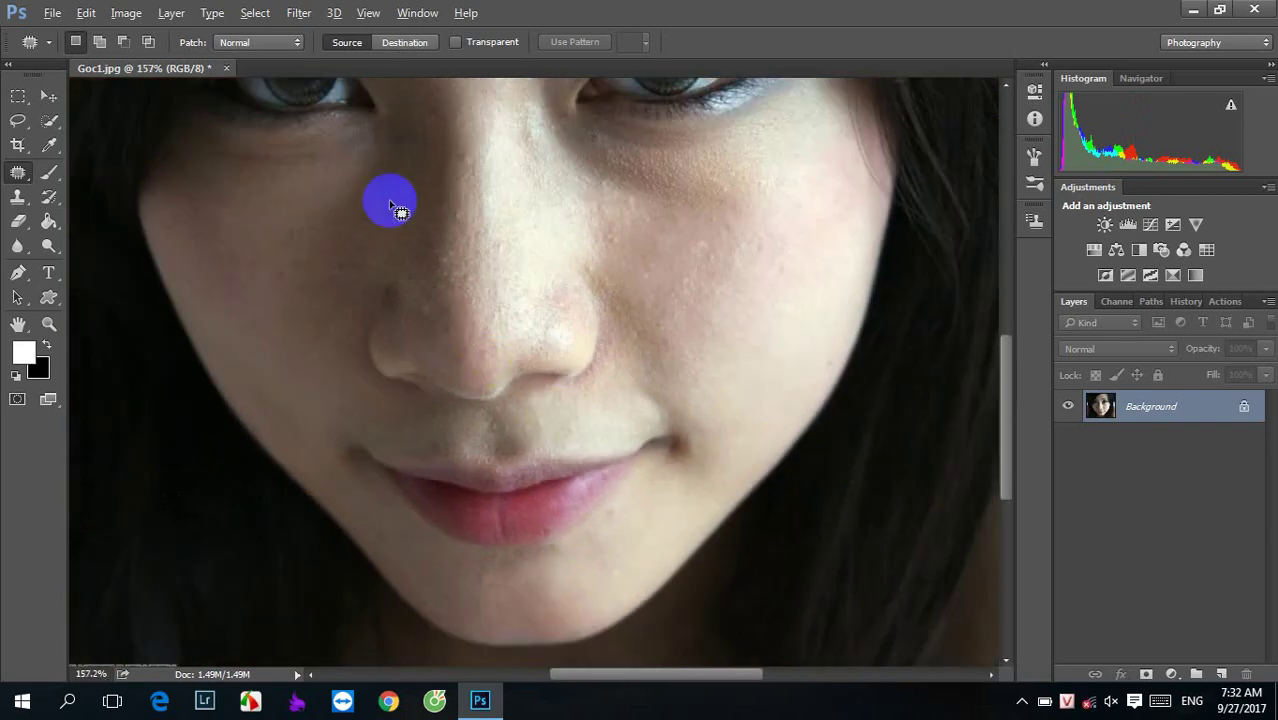
{"action": "right_click", "coordinate": [18, 172]}
Set the brush size to 12 px in the Brush Preset picker
{"action": "left_click", "coordinate": [90, 170]}
{"action": "left_click", "coordinate": [49, 172]}
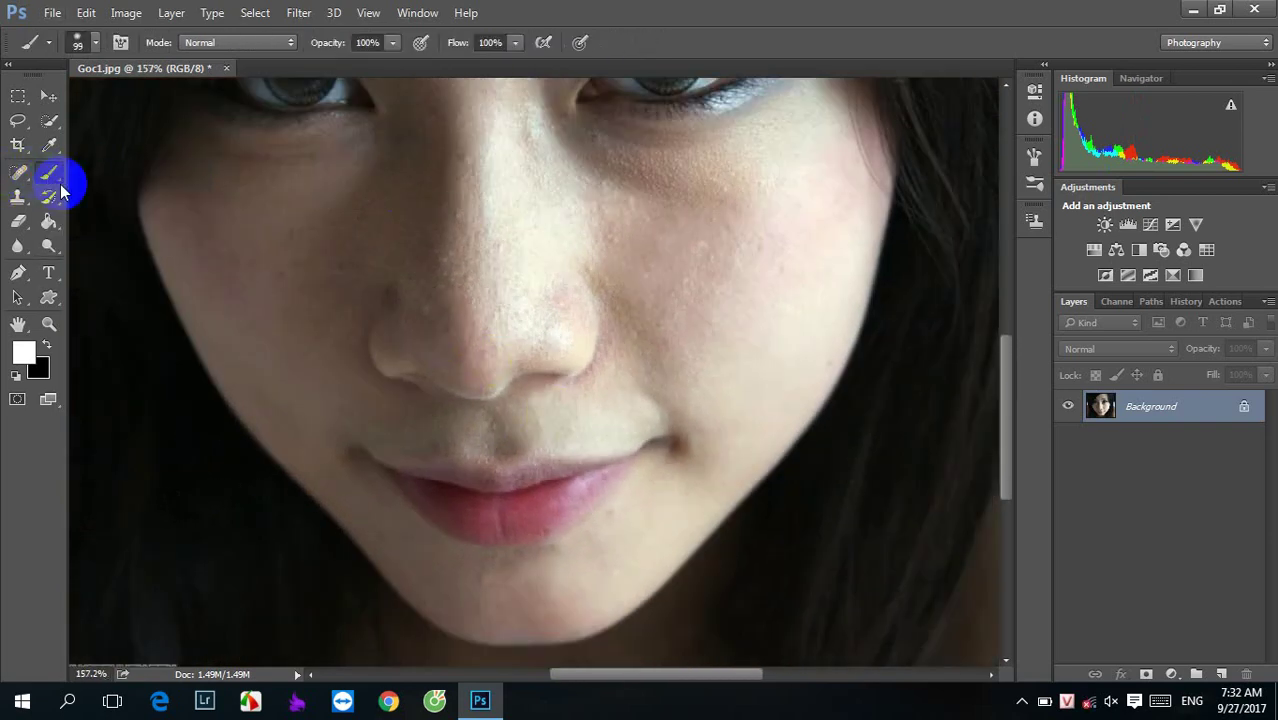
{"action": "left_click", "coordinate": [88, 42]}
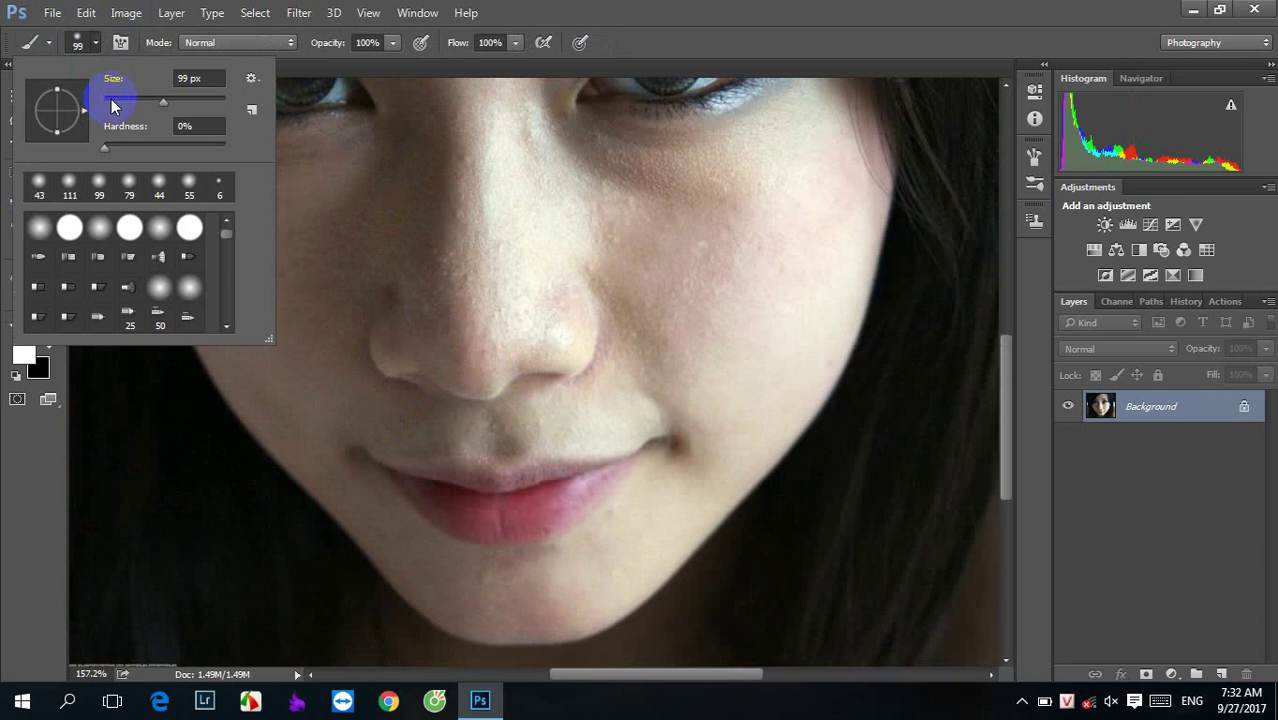
{"action": "left_click", "coordinate": [110, 101]}
{"action": "left_click", "coordinate": [470, 157]}
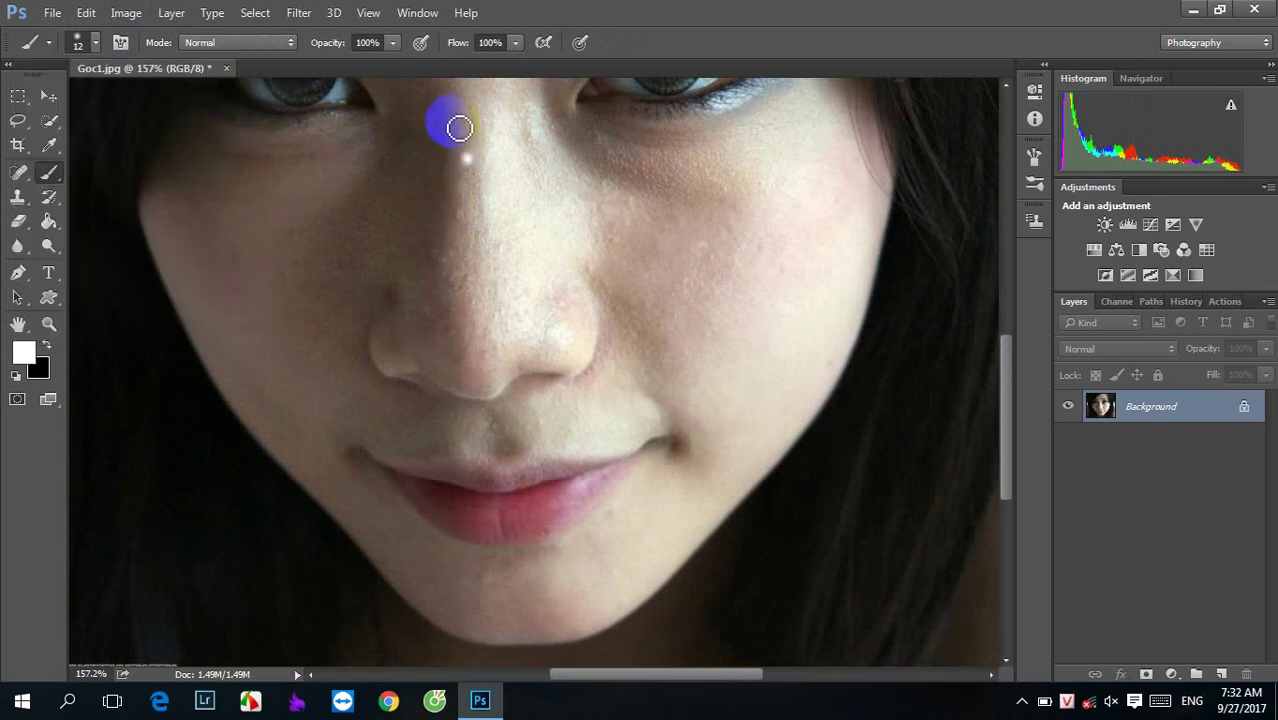
Spot-heal blemishes on the nose bridge, beside the nose, lower-lip corner and between brows
{"action": "left_click", "coordinate": [18, 172]}
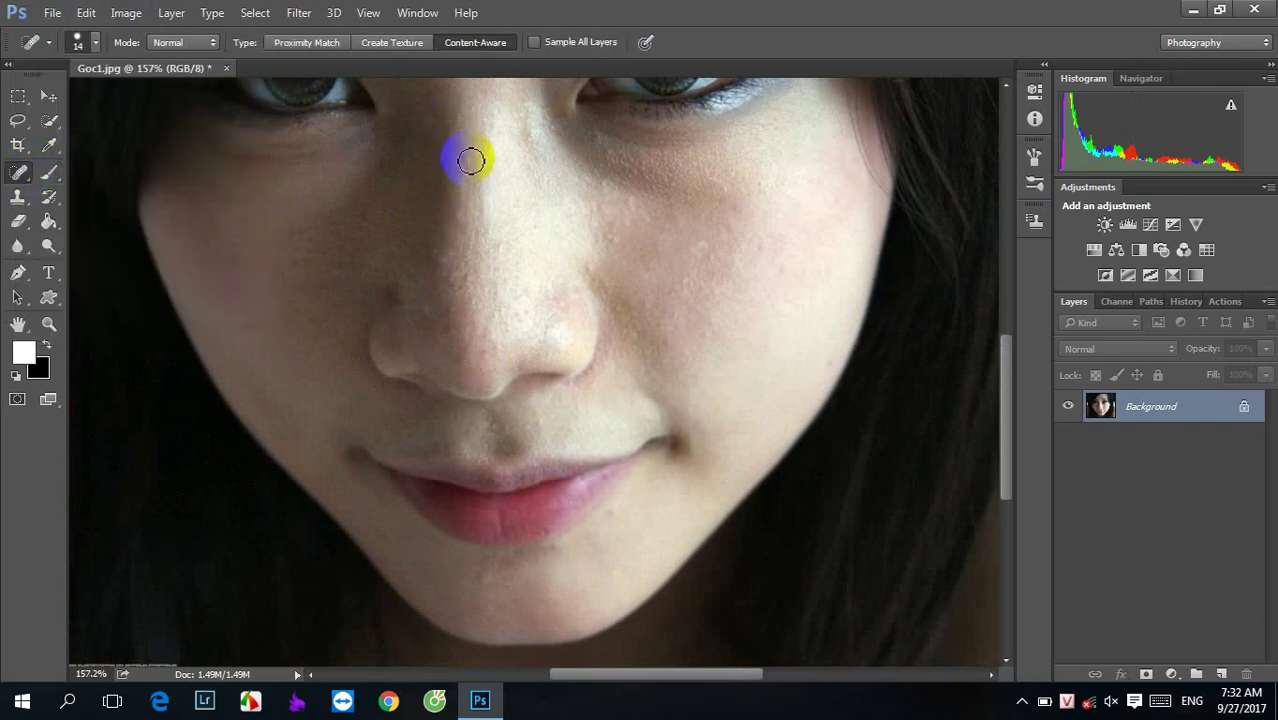
{"action": "left_click", "coordinate": [619, 240]}
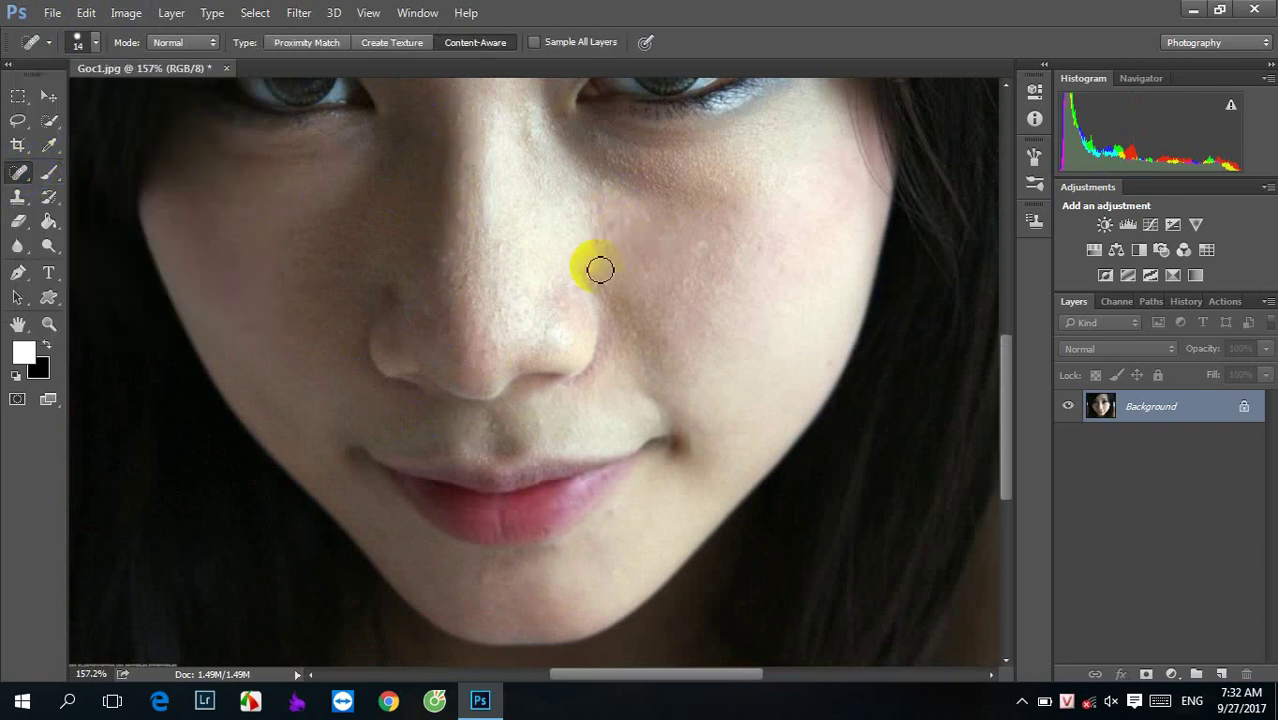
{"action": "left_click", "coordinate": [456, 351]}
{"action": "left_click", "coordinate": [525, 447]}
{"action": "left_click", "coordinate": [619, 519]}
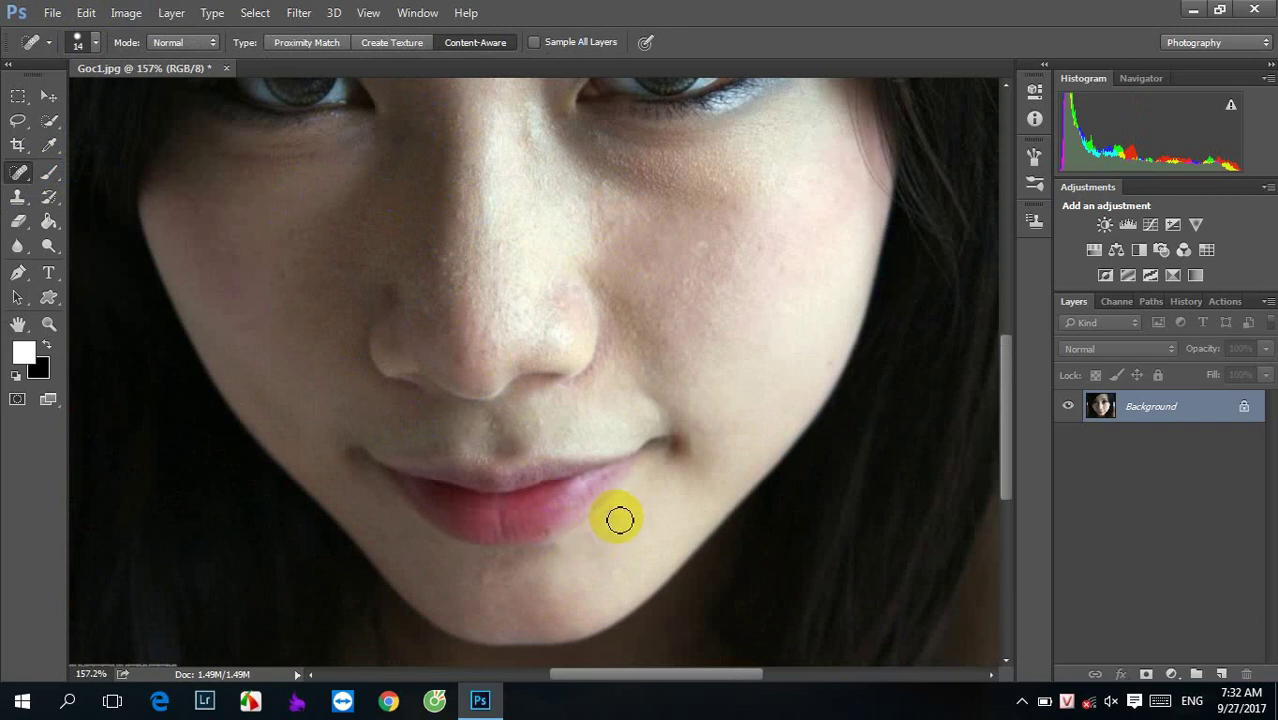
{"action": "scroll", "coordinate": [600, 500], "scroll_direction": "down", "scroll_amount": 2}
{"action": "scroll", "coordinate": [562, 442], "scroll_direction": "down", "scroll_amount": 1}
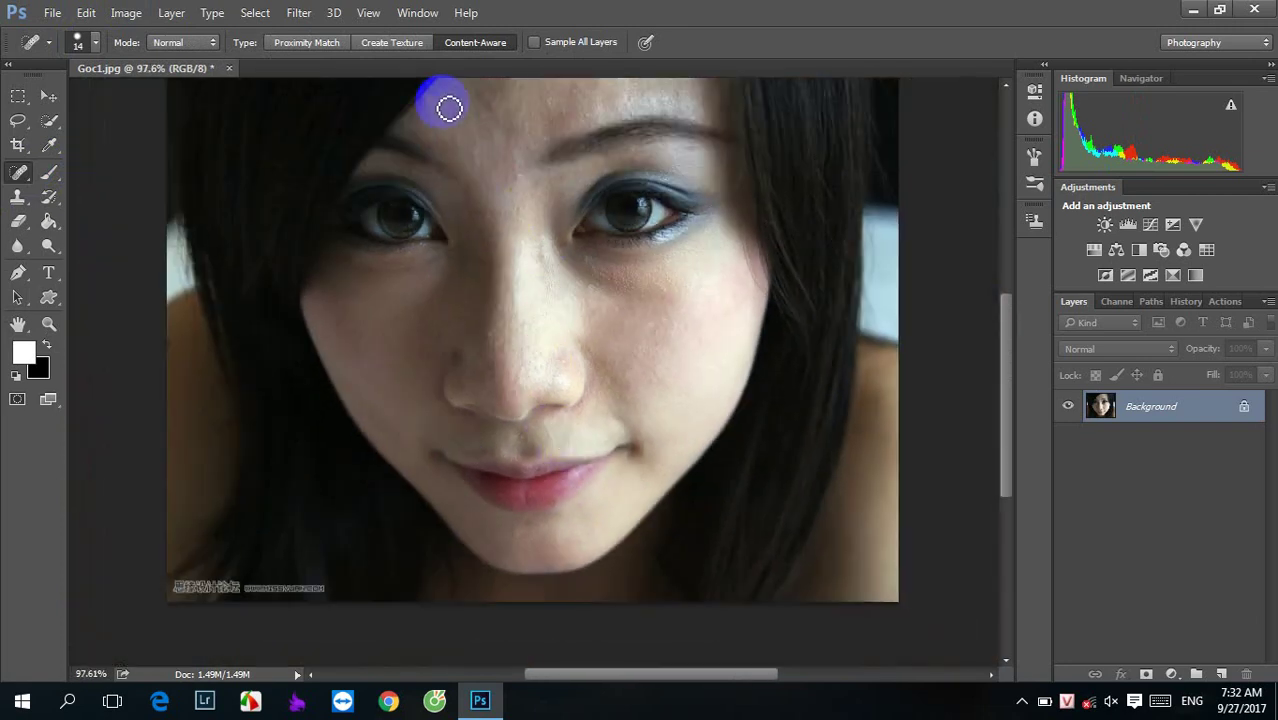
{"action": "left_click", "coordinate": [520, 186]}
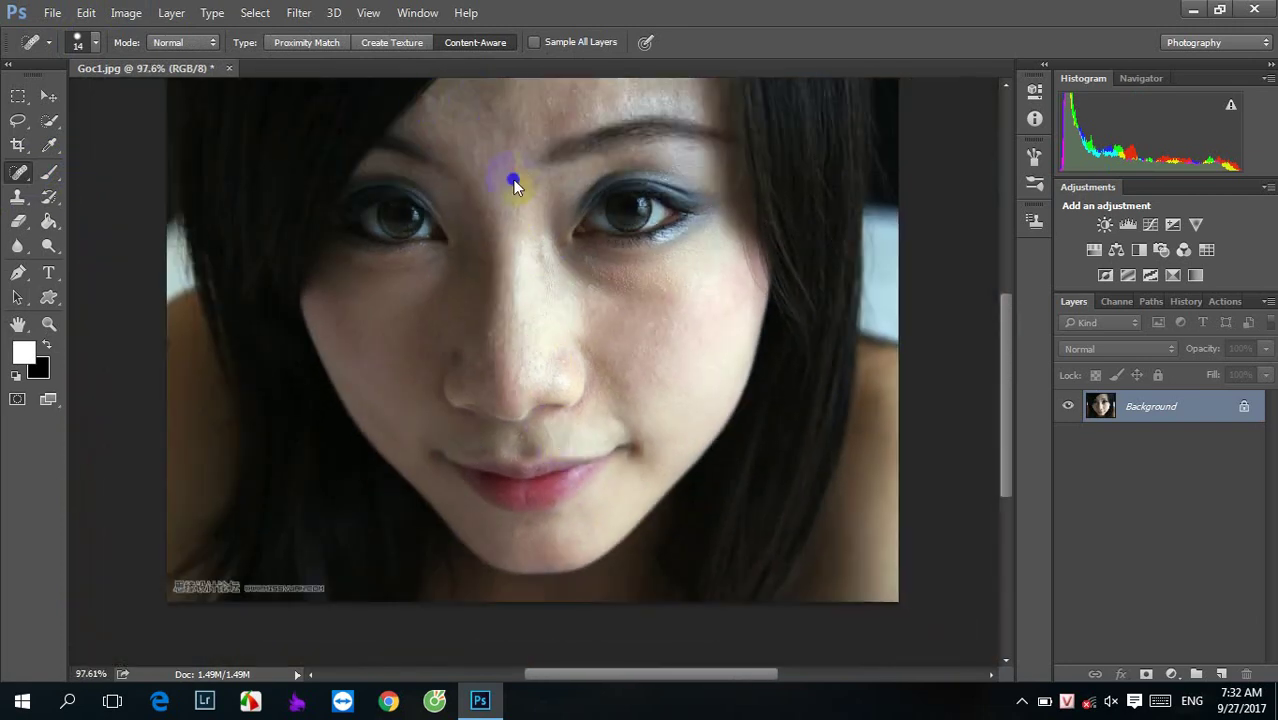
{"action": "left_click", "coordinate": [465, 248]}
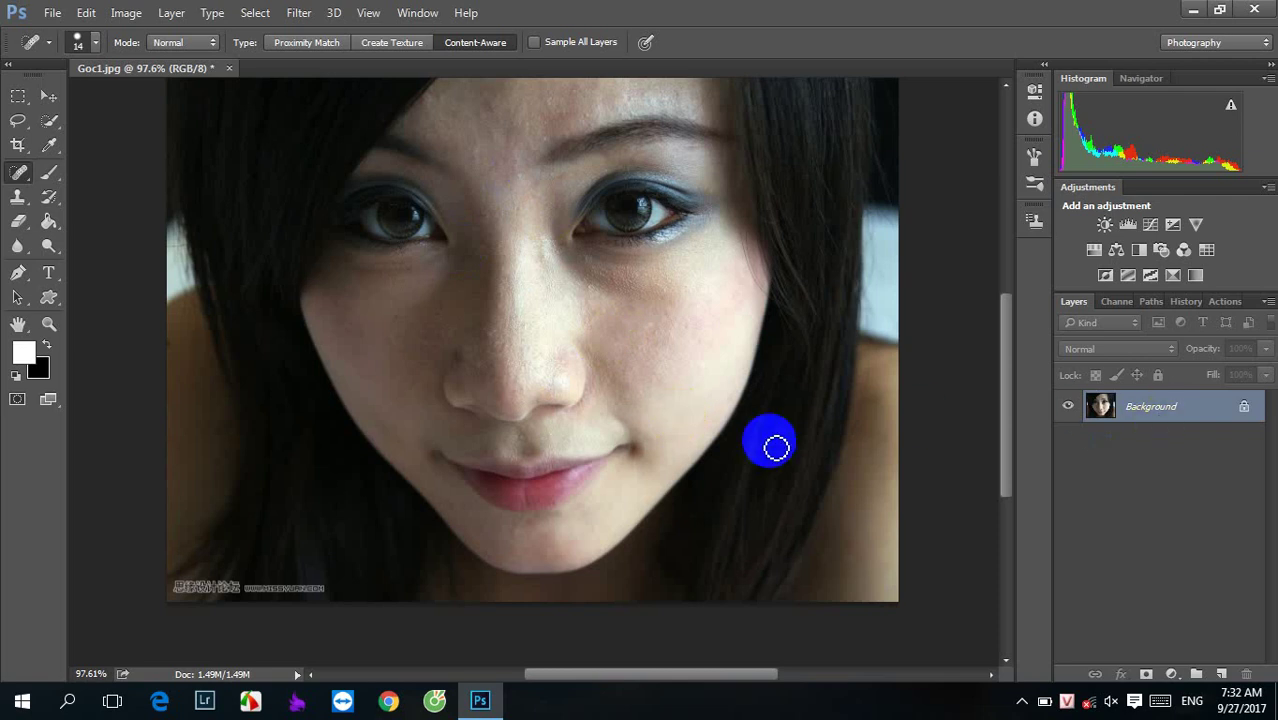
{"action": "left_click", "coordinate": [1150, 412]}
Duplicate the Background to Layer 1 and launch Filter > Neat Image > Reduce Noise
{"action": "key", "text": "ctrl+j"}
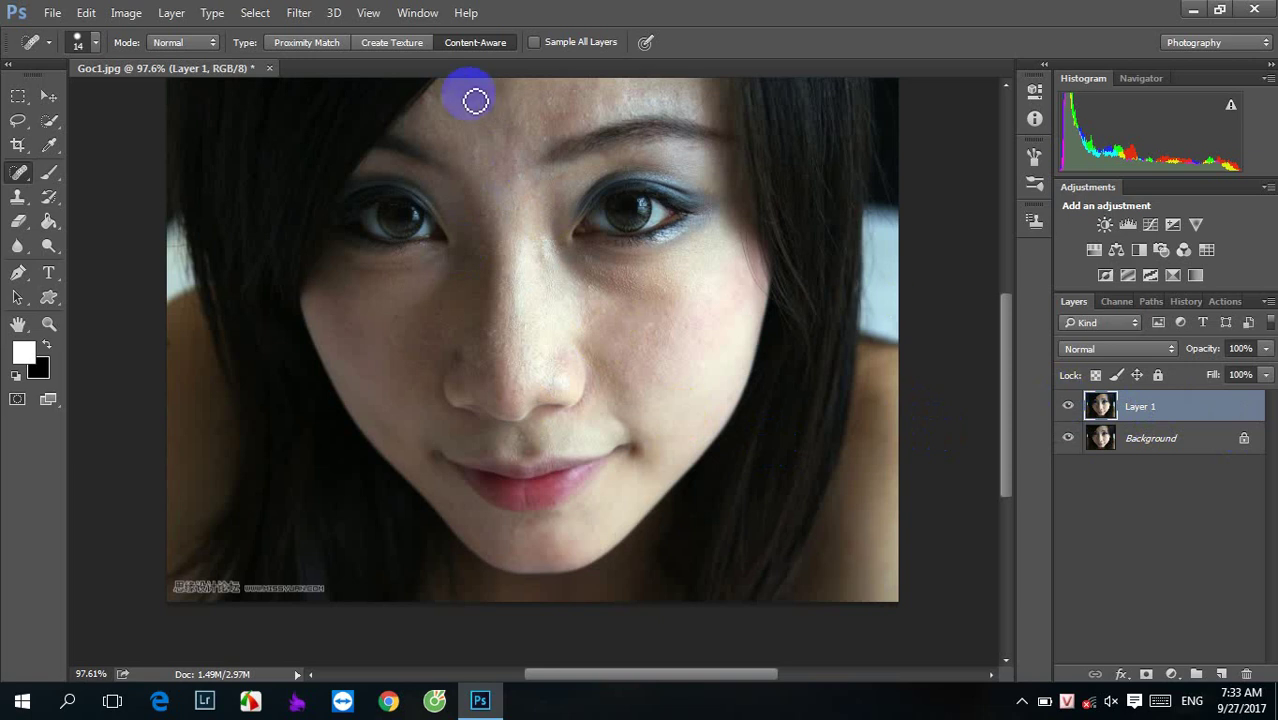
{"action": "left_click", "coordinate": [301, 15]}
{"action": "mouse_move", "coordinate": [324, 460]}
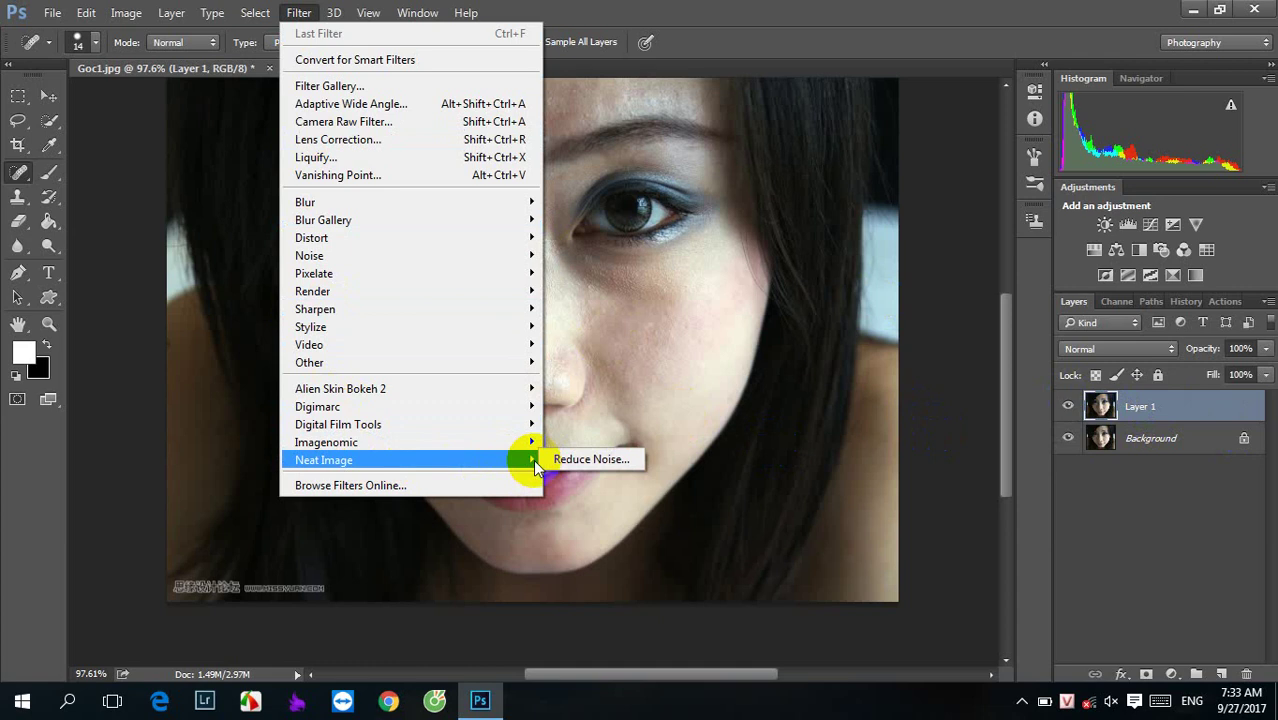
{"action": "left_click", "coordinate": [570, 458]}
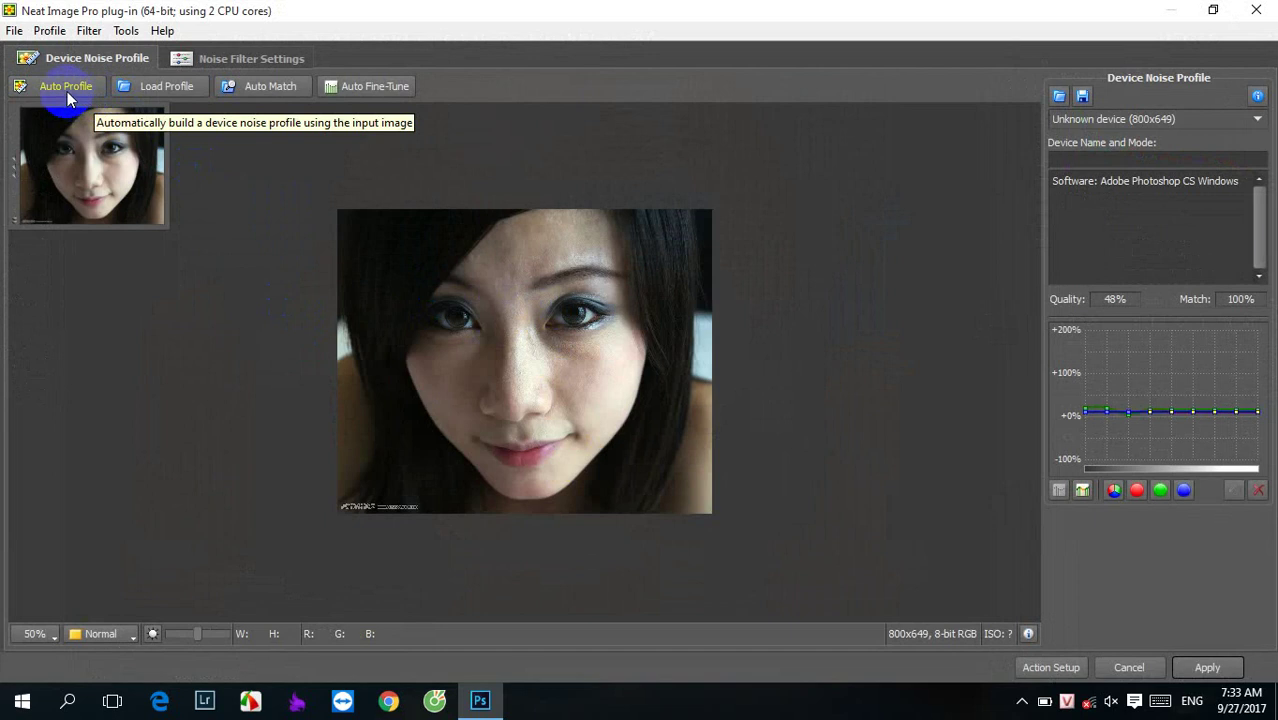
Auto-build the noise profile and accept the small 64×64 sample area
{"action": "left_click", "coordinate": [67, 91]}
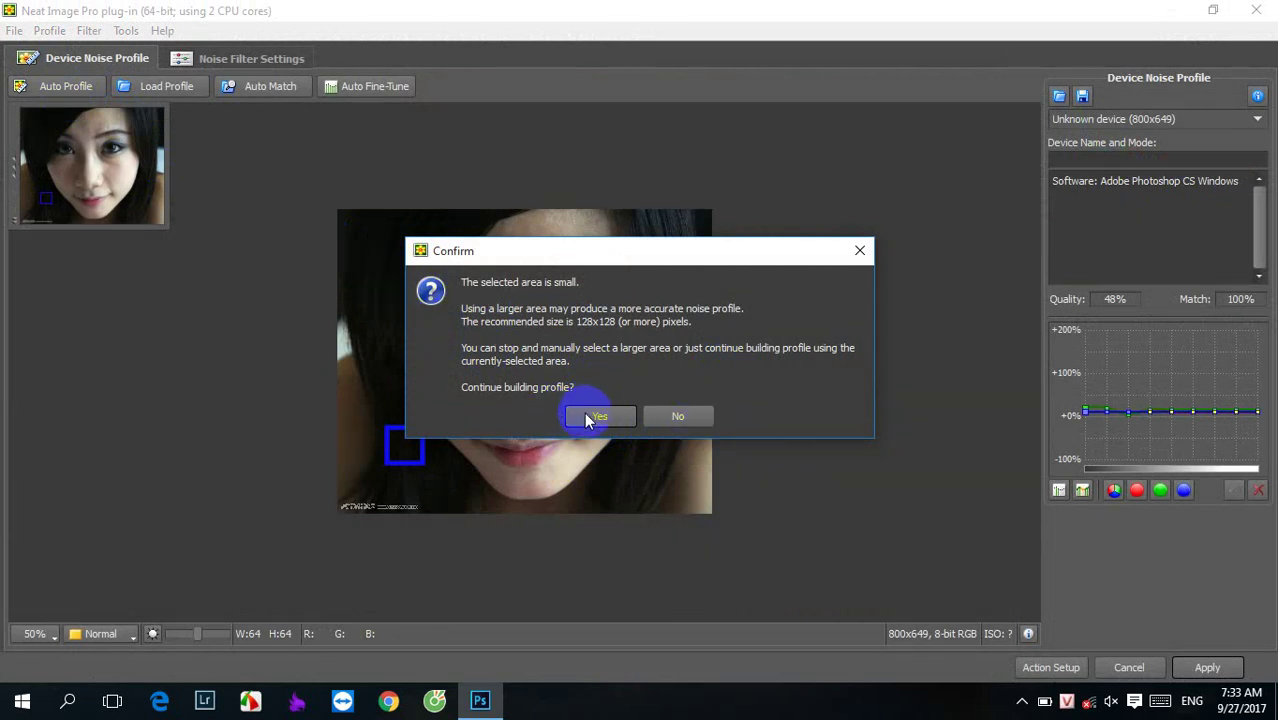
{"action": "left_click", "coordinate": [589, 418]}
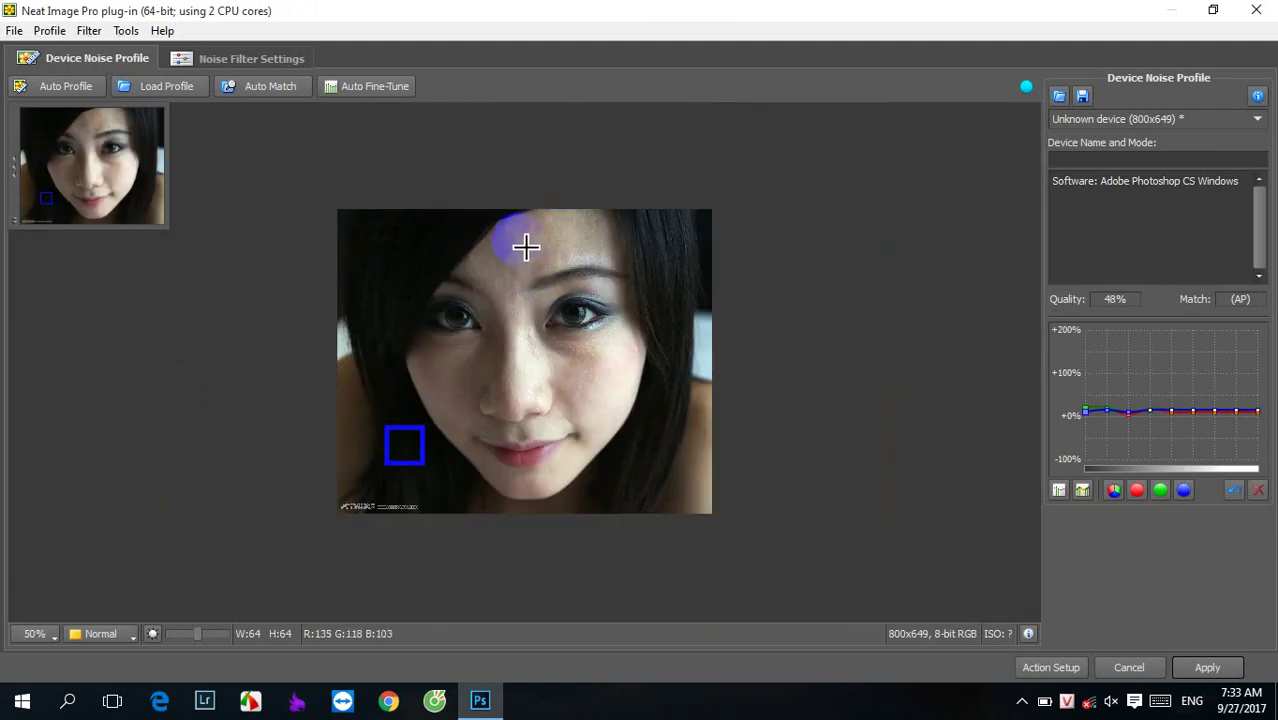
Switch to Noise Filter Settings to see the filtered portrait preview
{"action": "left_click", "coordinate": [284, 60]}
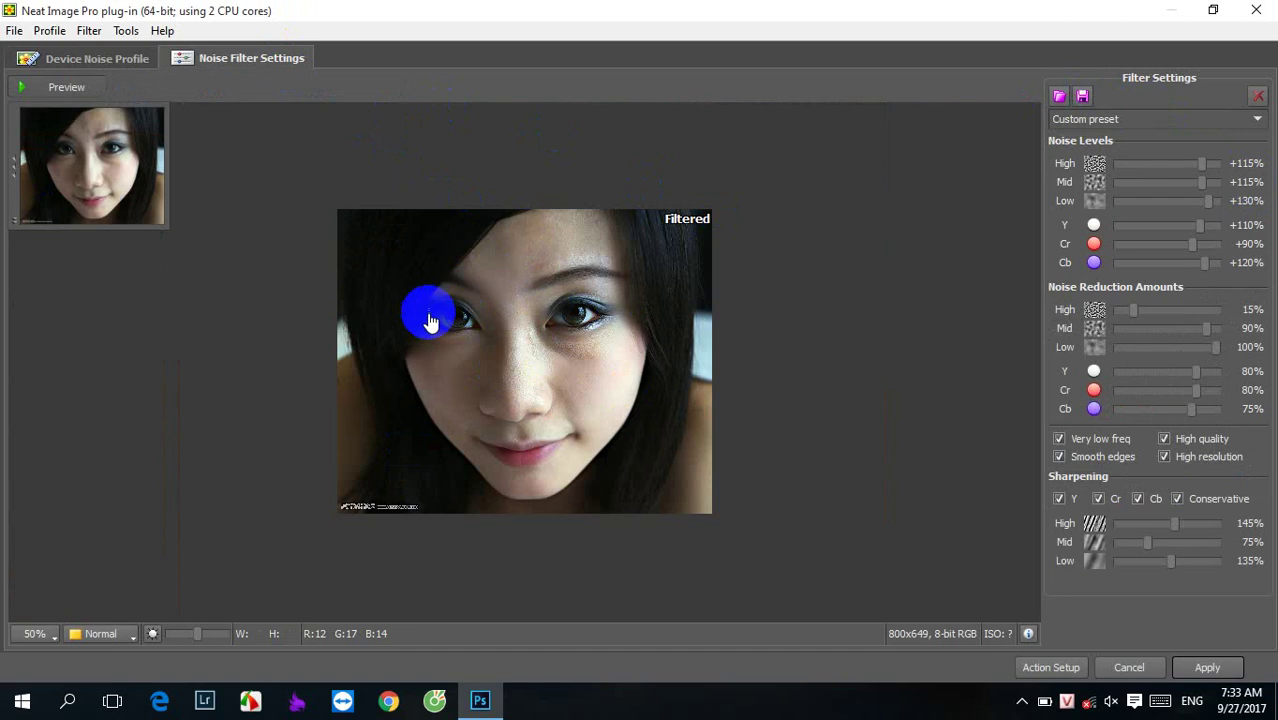
{"action": "left_click_drag", "start_coordinate": [458, 310], "coordinate": [430, 325]}
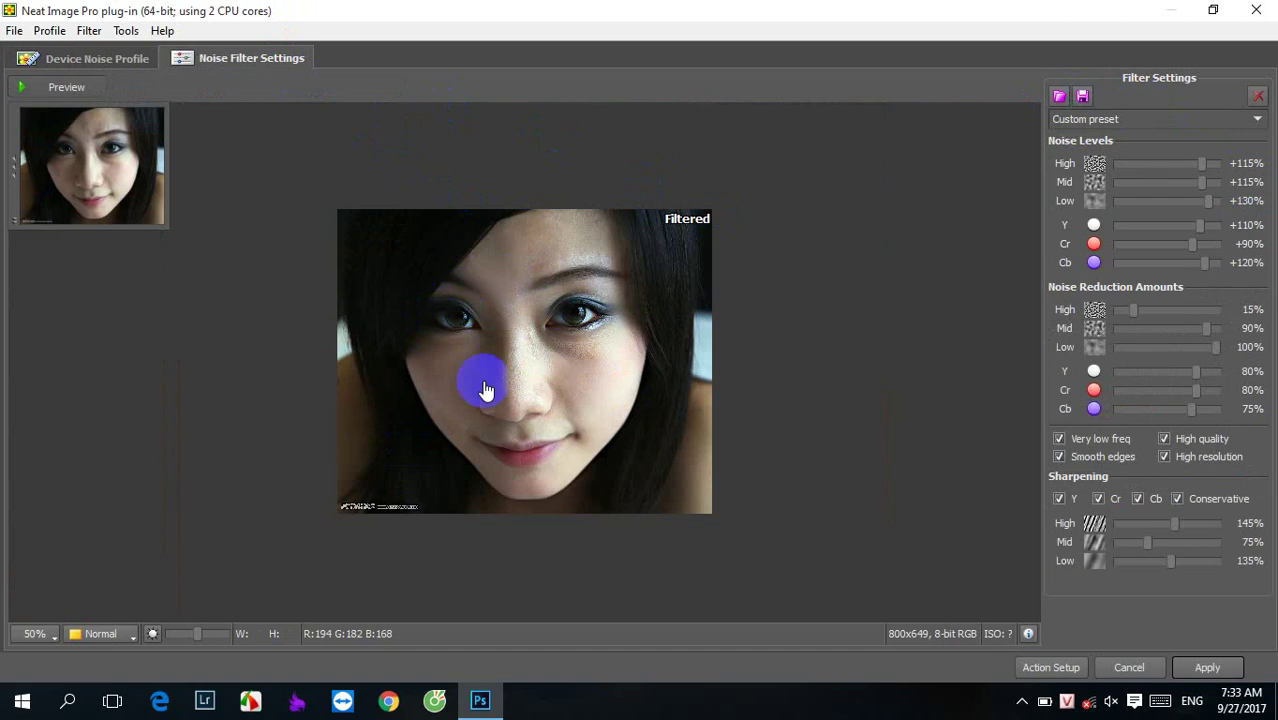
Load the aphoto.vn.nfp filter preset and view the preview at 100%
{"action": "left_click", "coordinate": [1062, 97]}
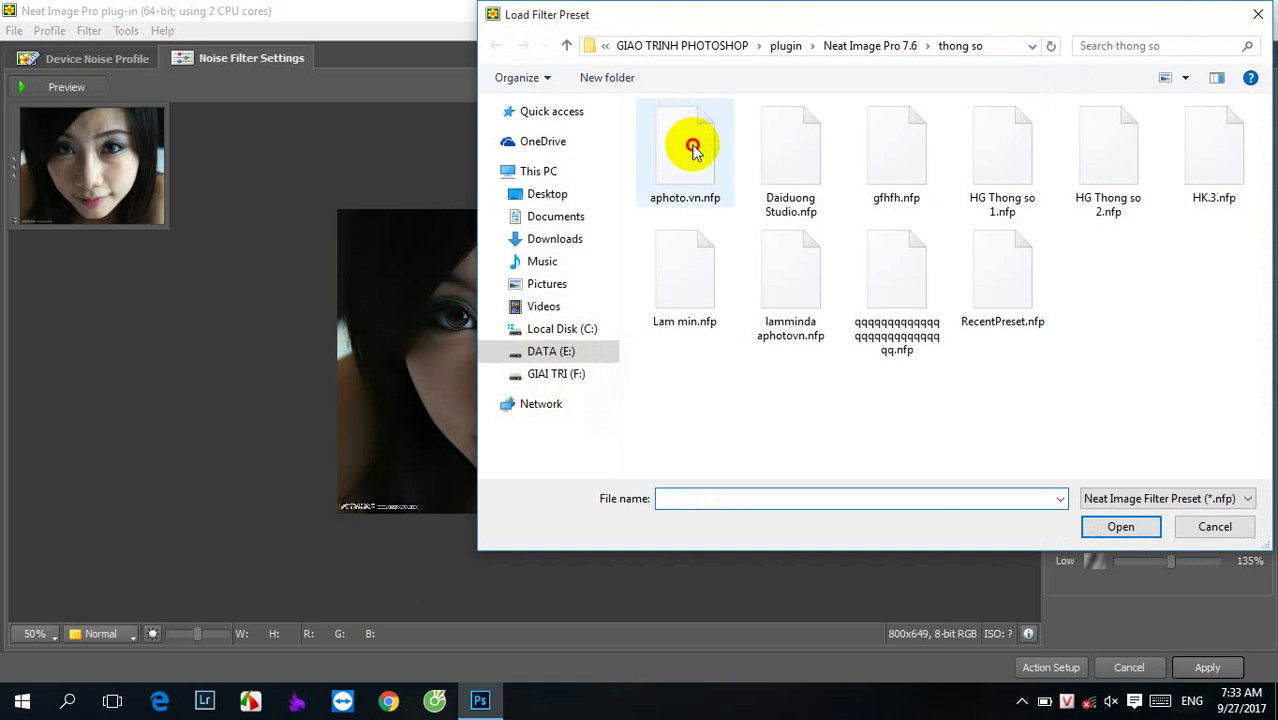
{"action": "left_click", "coordinate": [688, 158]}
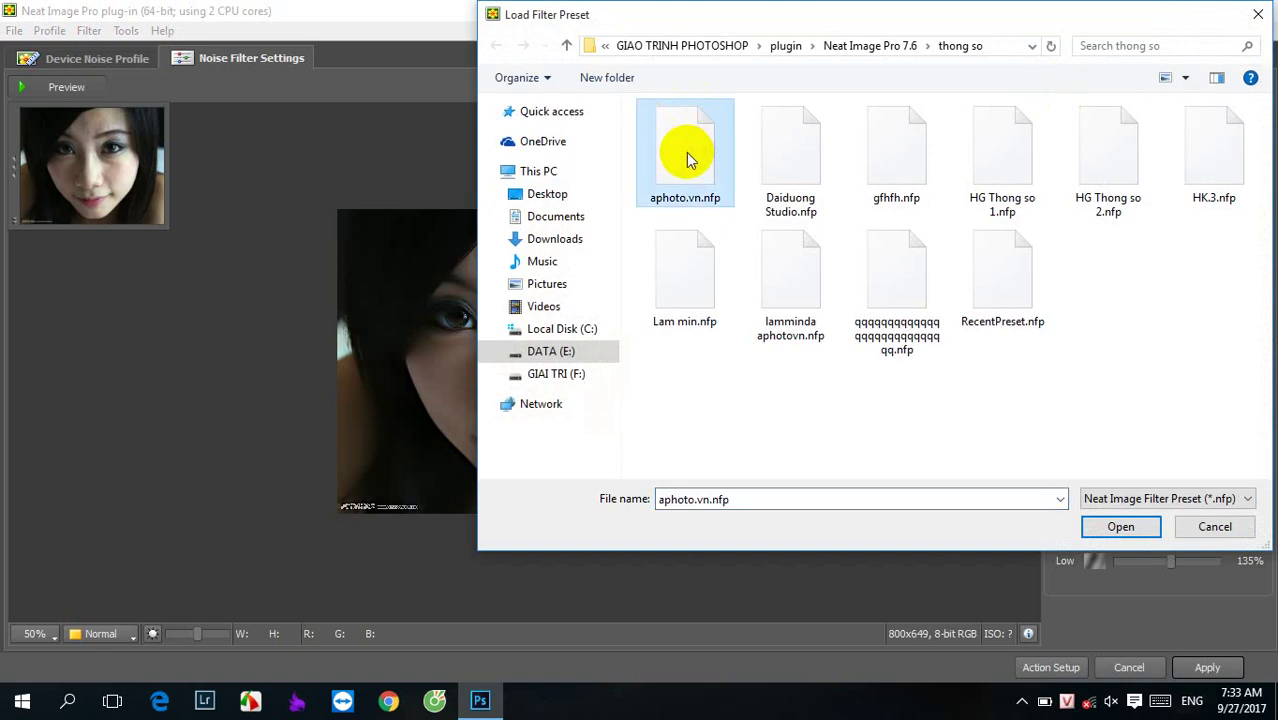
{"action": "double_click", "coordinate": [686, 152]}
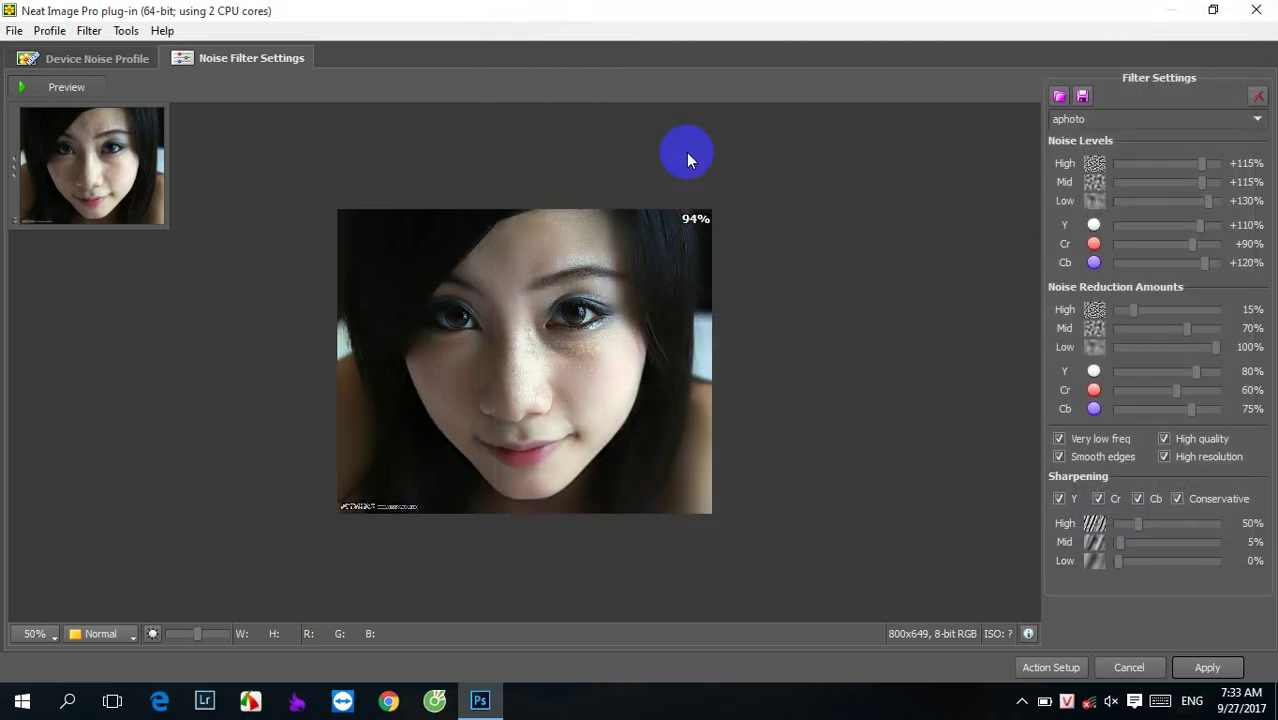
{"action": "left_click", "coordinate": [526, 388]}
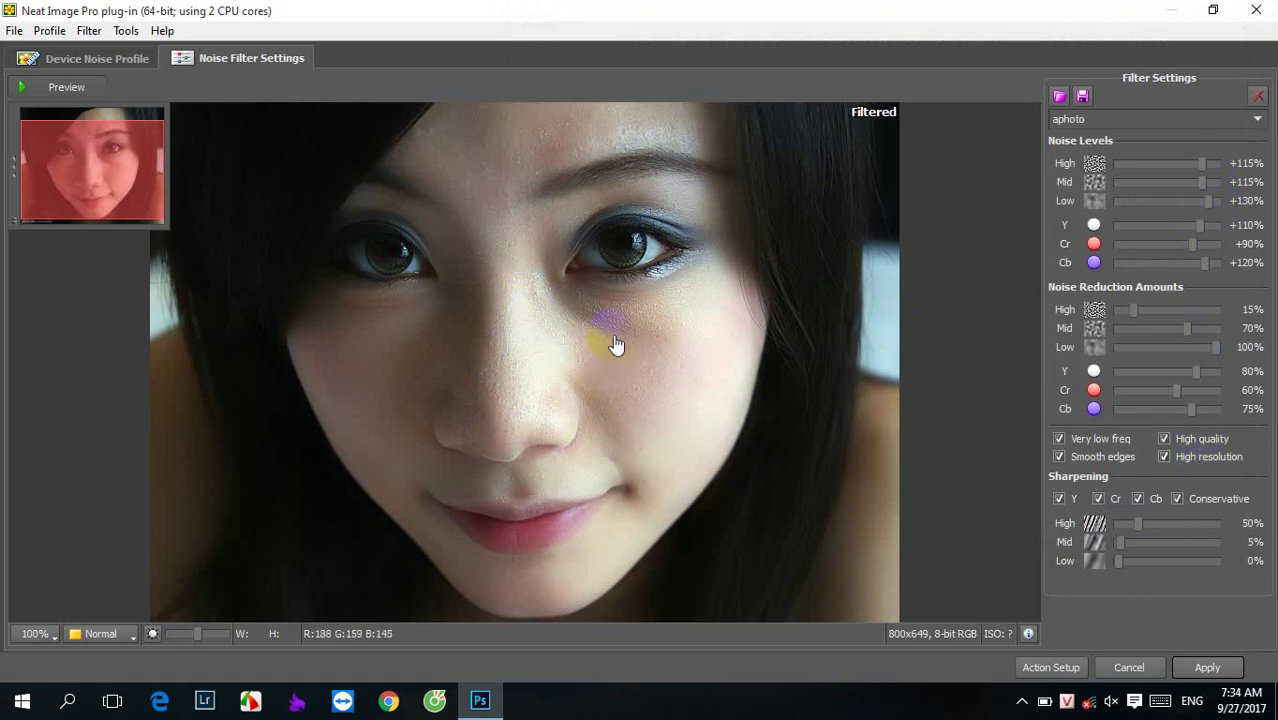
Try filtered preview areas on the cheek, forehead and nose, then preview the whole image
{"action": "left_click", "coordinate": [541, 315]}
{"action": "left_click_drag", "start_coordinate": [541, 315], "coordinate": [708, 435]}
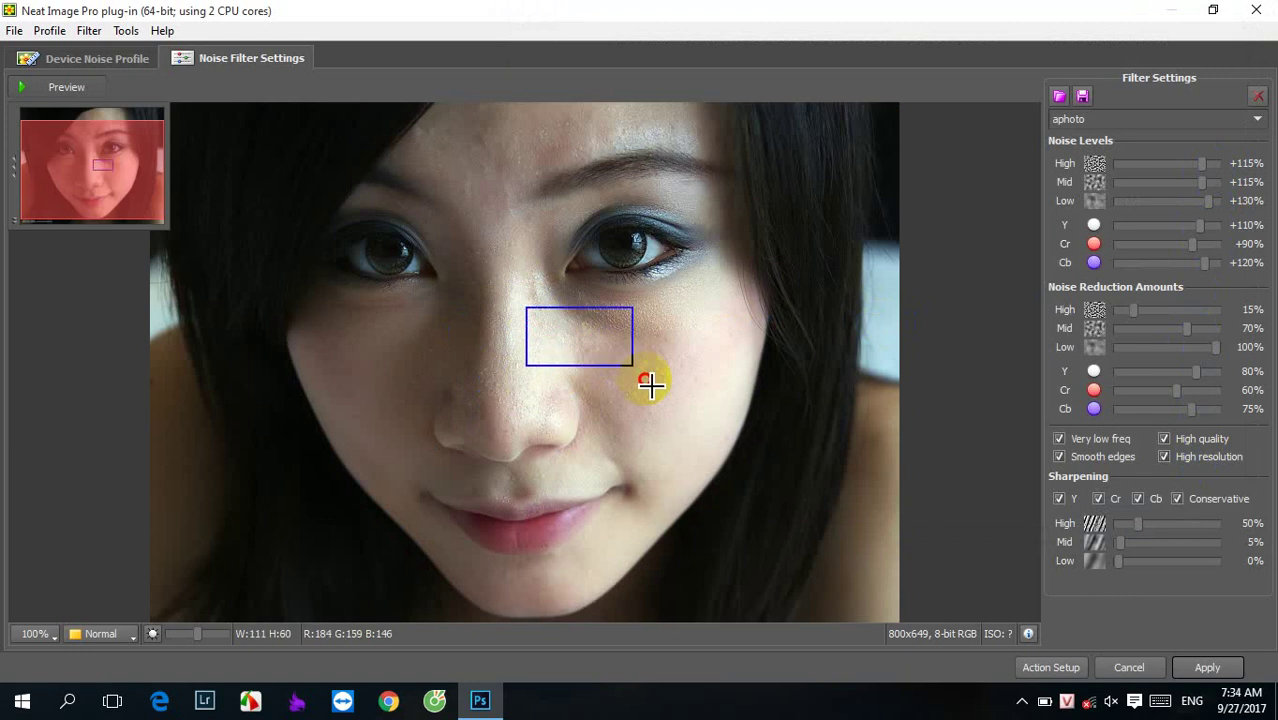
{"action": "left_click_drag", "start_coordinate": [428, 131], "coordinate": [578, 278]}
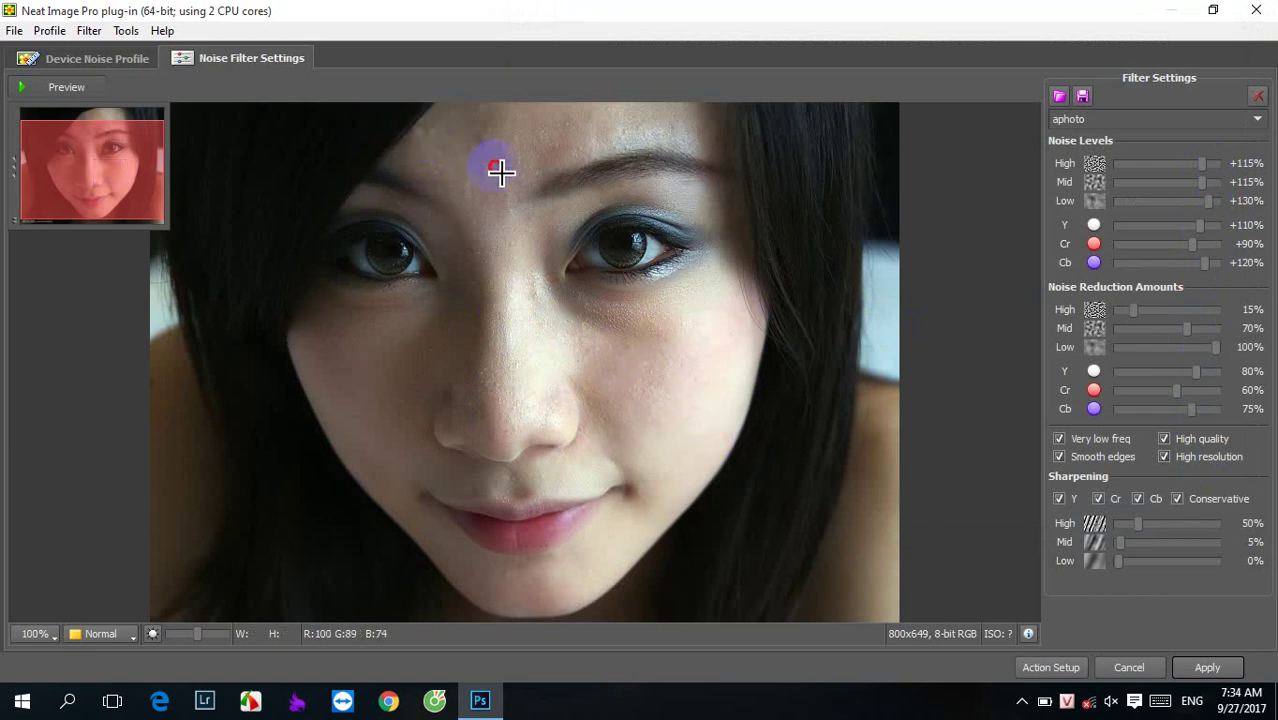
{"action": "left_click_drag", "start_coordinate": [436, 309], "coordinate": [608, 448]}
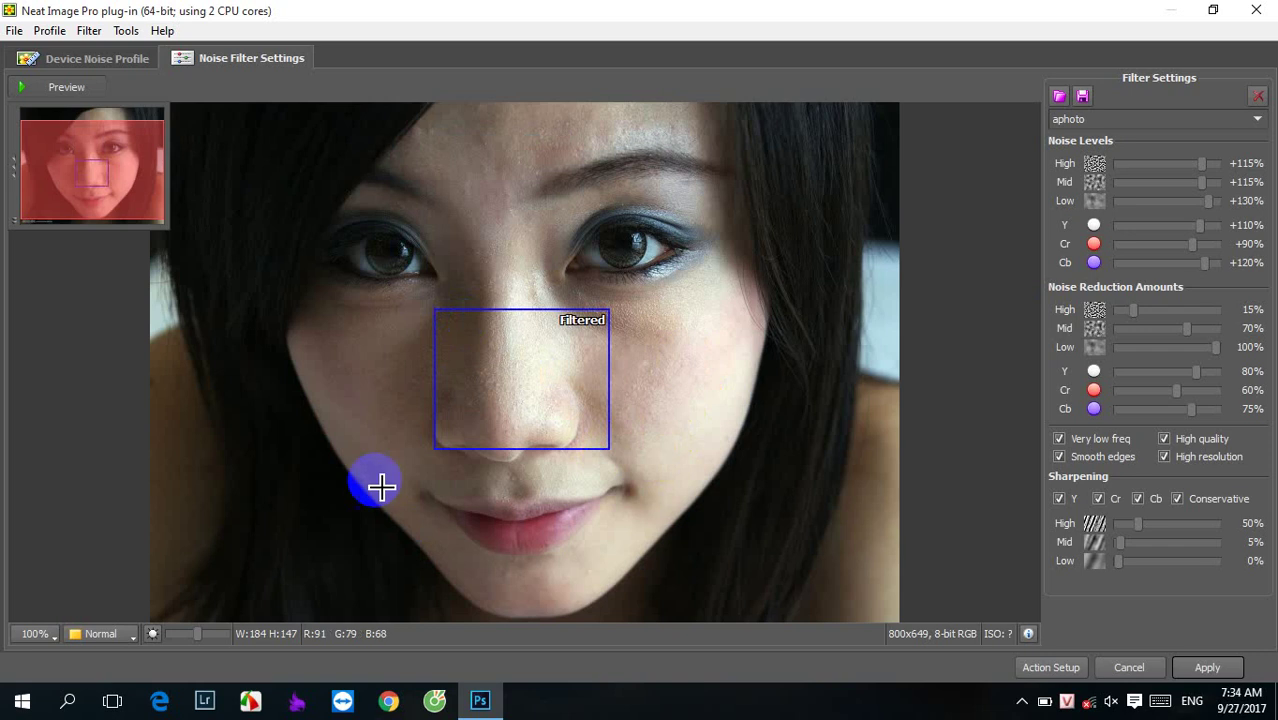
{"action": "left_click", "coordinate": [598, 495]}
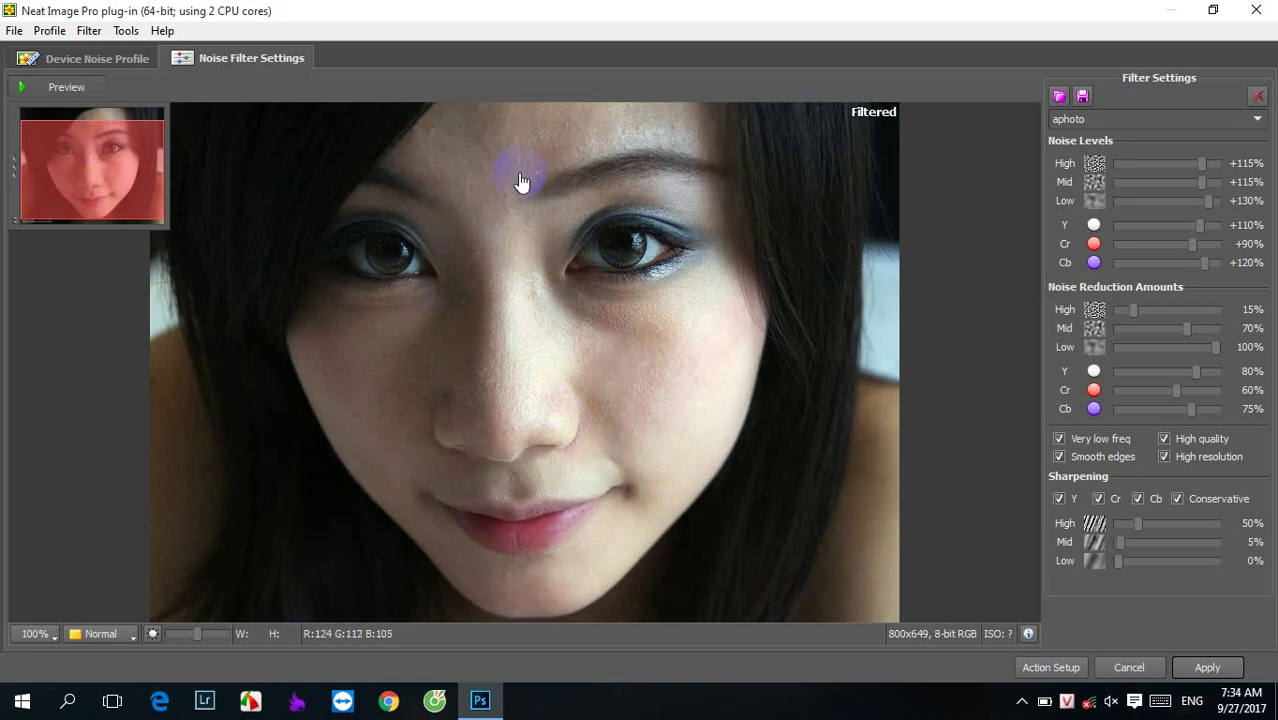
Draw a preview box covering the whole face from the eyebrows to the mouth
{"action": "left_click_drag", "start_coordinate": [382, 166], "coordinate": [662, 493]}
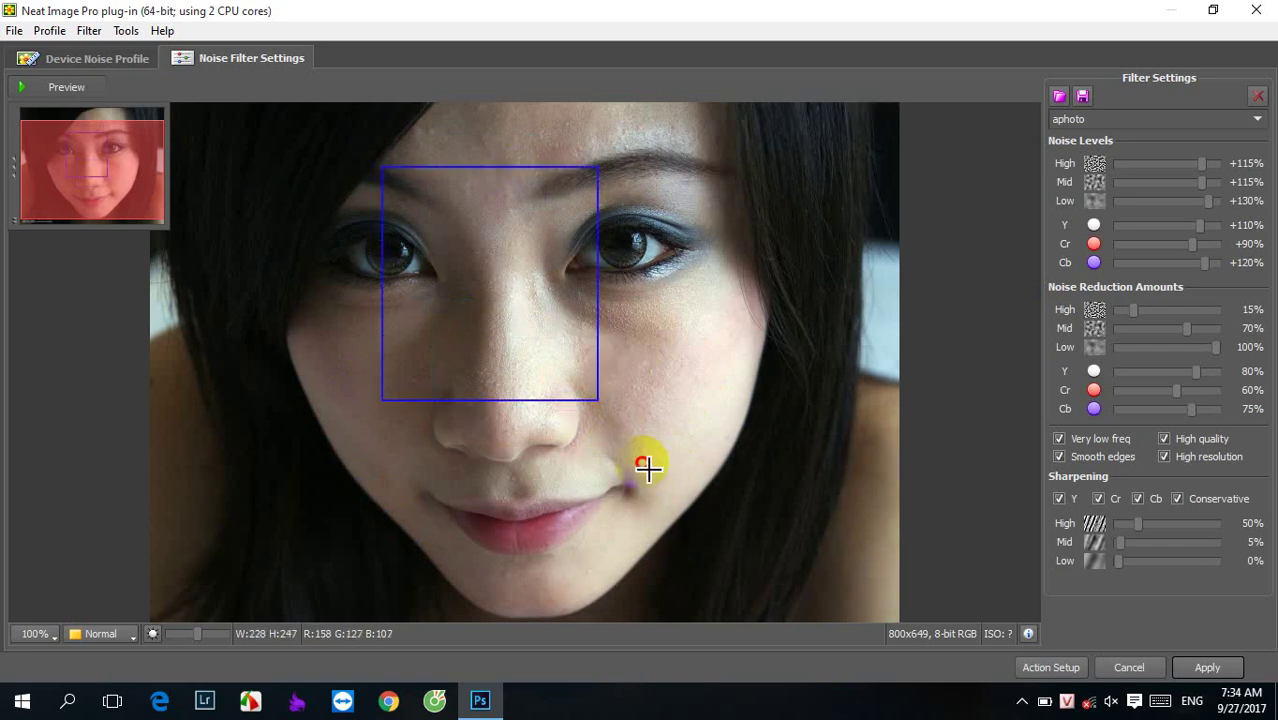
{"action": "left_click", "coordinate": [528, 257]}
{"action": "left_click", "coordinate": [621, 249]}
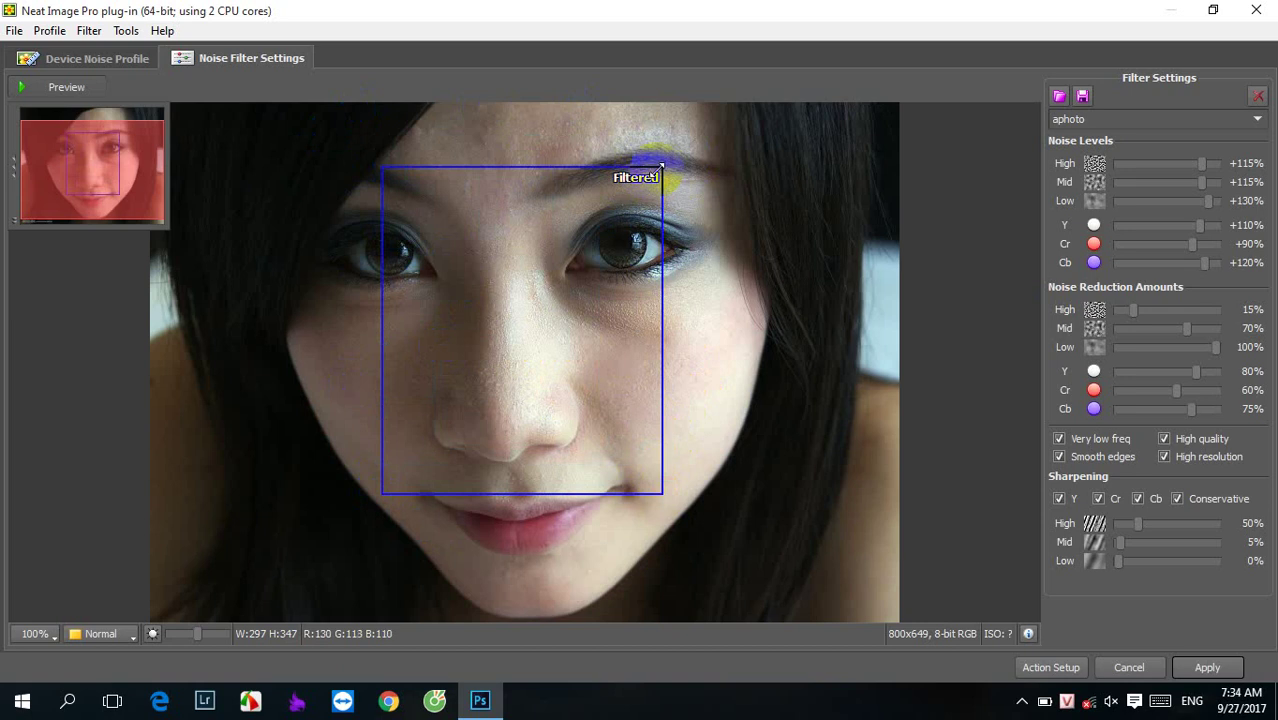
{"action": "left_click", "coordinate": [733, 245]}
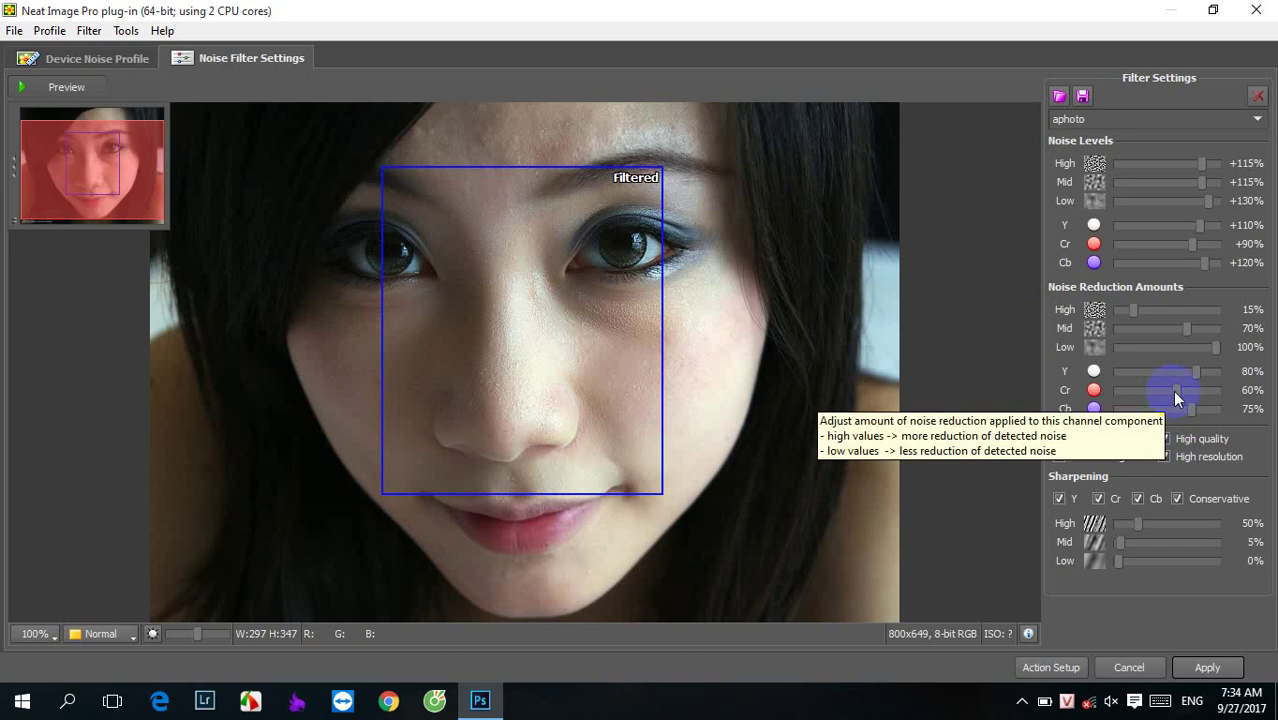
Raise the Cr noise reduction amount to 85%
{"action": "mouse_move", "coordinate": [1170, 392]}
{"action": "left_mouse_down"}
{"action": "mouse_move", "coordinate": [1200, 392]}
{"action": "mouse_move", "coordinate": [1197, 412]}
{"action": "mouse_move", "coordinate": [1161, 408]}
{"action": "left_mouse_up"}
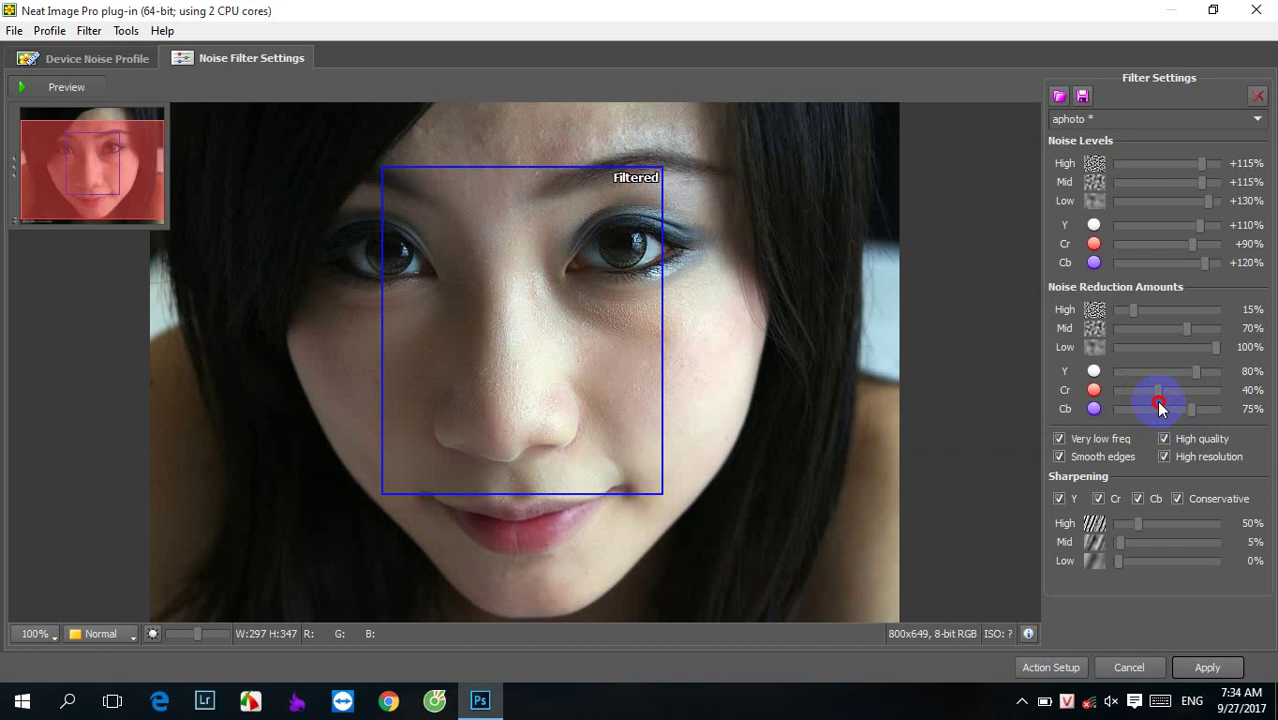
{"action": "mouse_move", "coordinate": [1160, 407]}
{"action": "left_mouse_down"}
{"action": "mouse_move", "coordinate": [1205, 410]}
{"action": "mouse_move", "coordinate": [1172, 414]}
{"action": "left_mouse_up"}
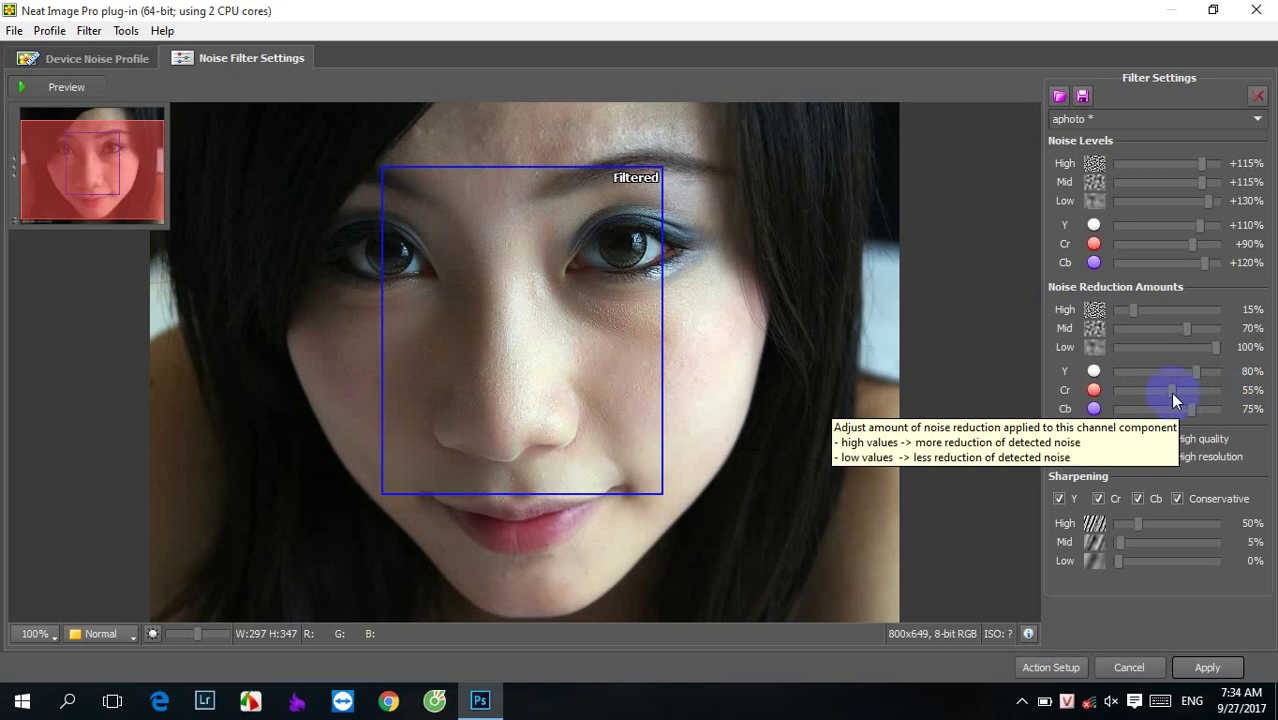
{"action": "left_click_drag", "start_coordinate": [1172, 391], "coordinate": [1210, 400]}
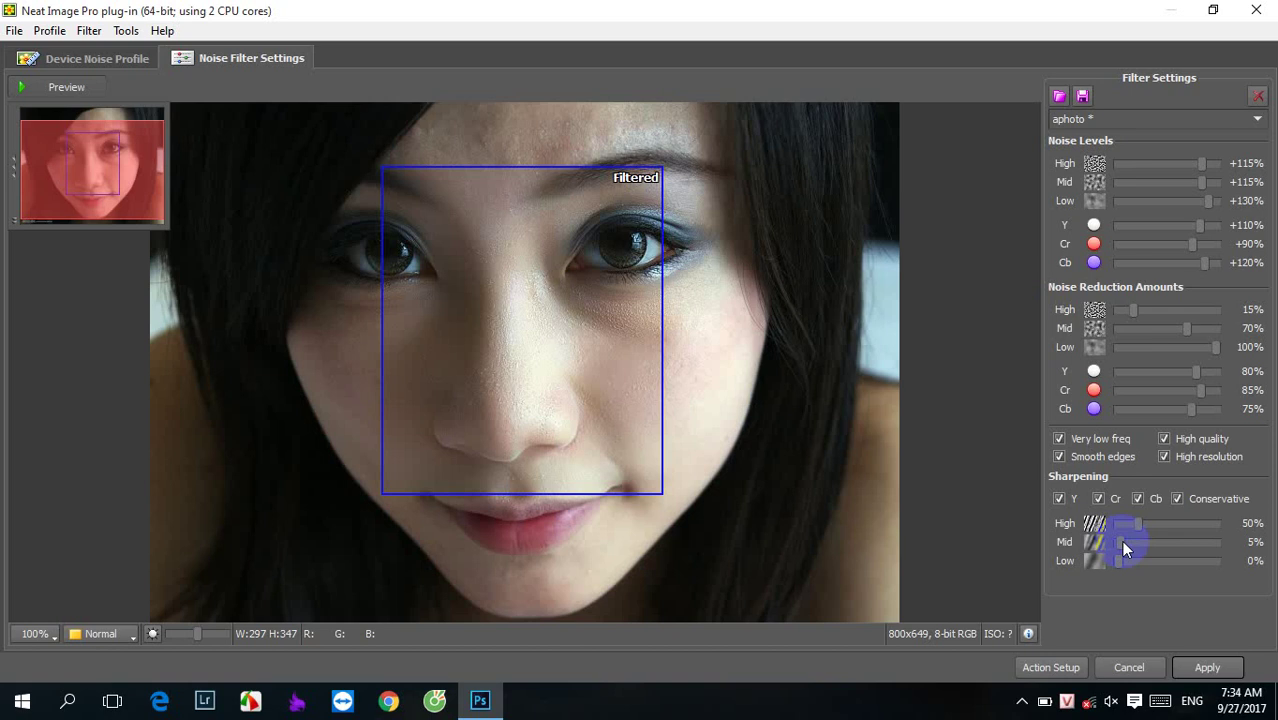
{"action": "mouse_move", "coordinate": [1121, 541]}
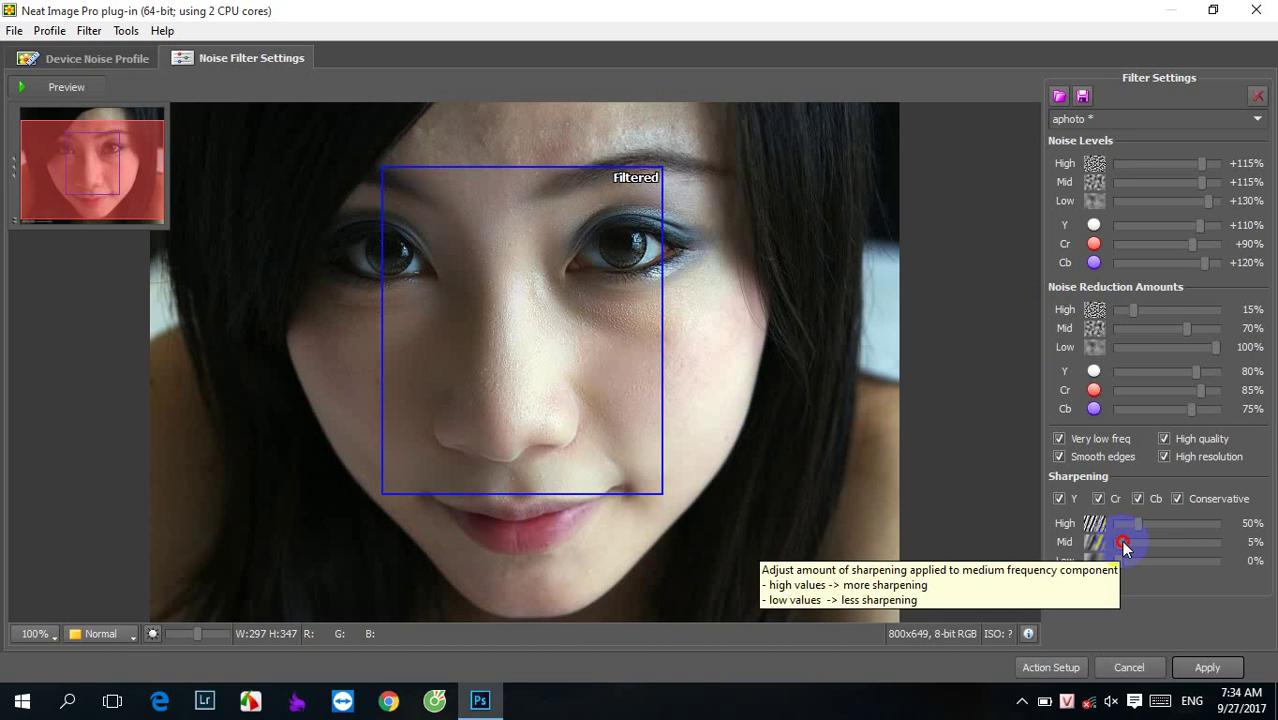
Set sharpening to High 55%, Mid 100% and Low 70%
{"action": "mouse_move", "coordinate": [1121, 541]}
{"action": "left_mouse_down"}
{"action": "mouse_move", "coordinate": [1110, 542]}
{"action": "mouse_move", "coordinate": [1228, 577]}
{"action": "left_mouse_up"}
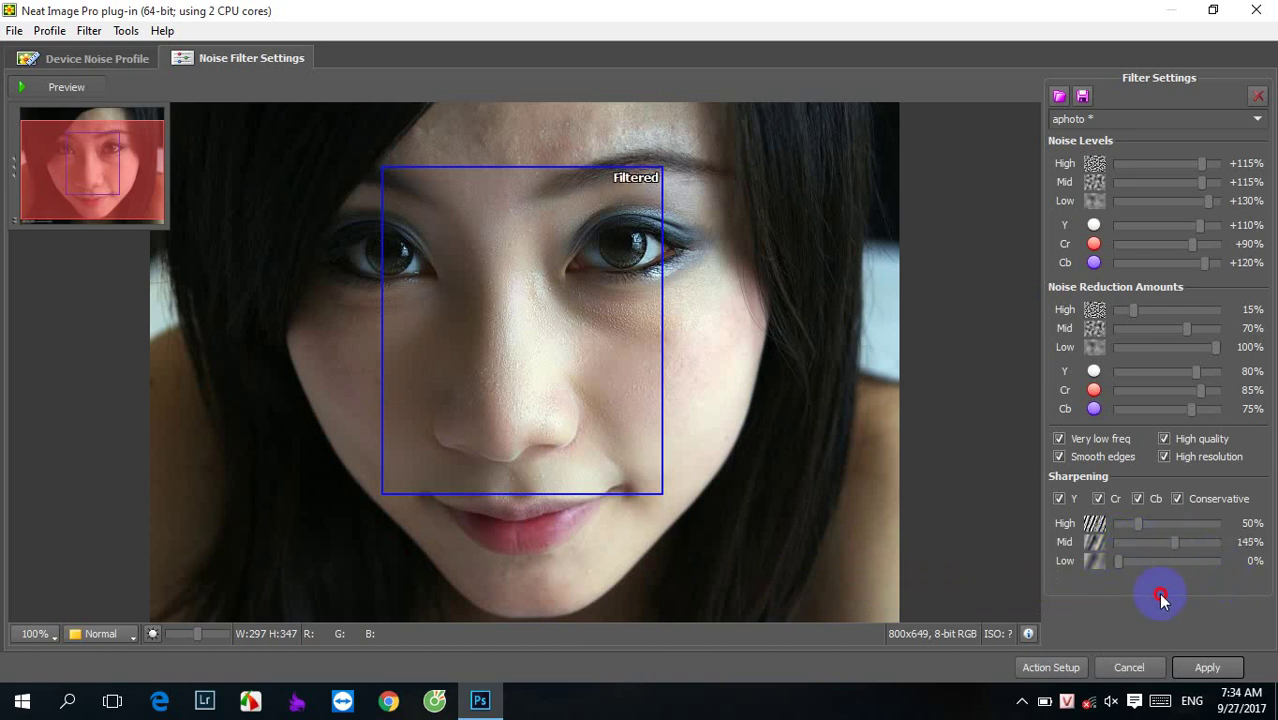
{"action": "left_click_drag", "start_coordinate": [1228, 598], "coordinate": [1192, 607]}
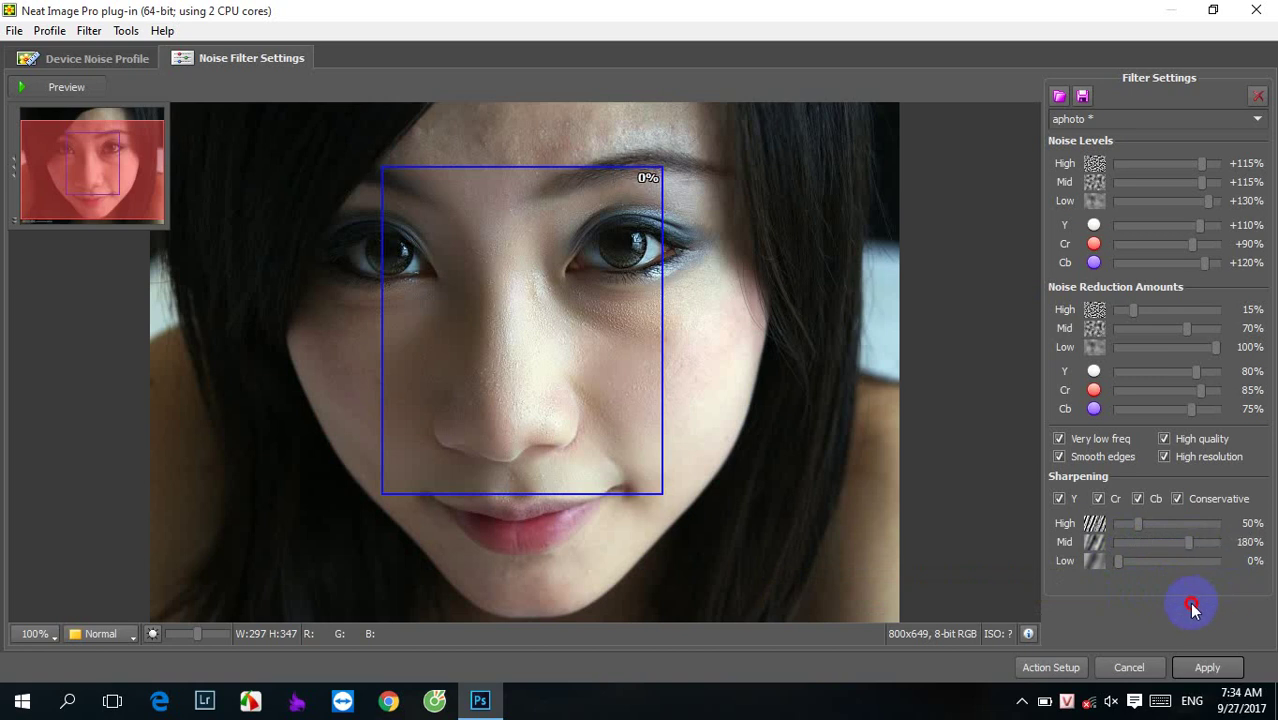
{"action": "mouse_move", "coordinate": [1126, 566]}
{"action": "left_mouse_down"}
{"action": "mouse_move", "coordinate": [1136, 589]}
{"action": "mouse_move", "coordinate": [1212, 594]}
{"action": "mouse_move", "coordinate": [1143, 594]}
{"action": "left_mouse_up"}
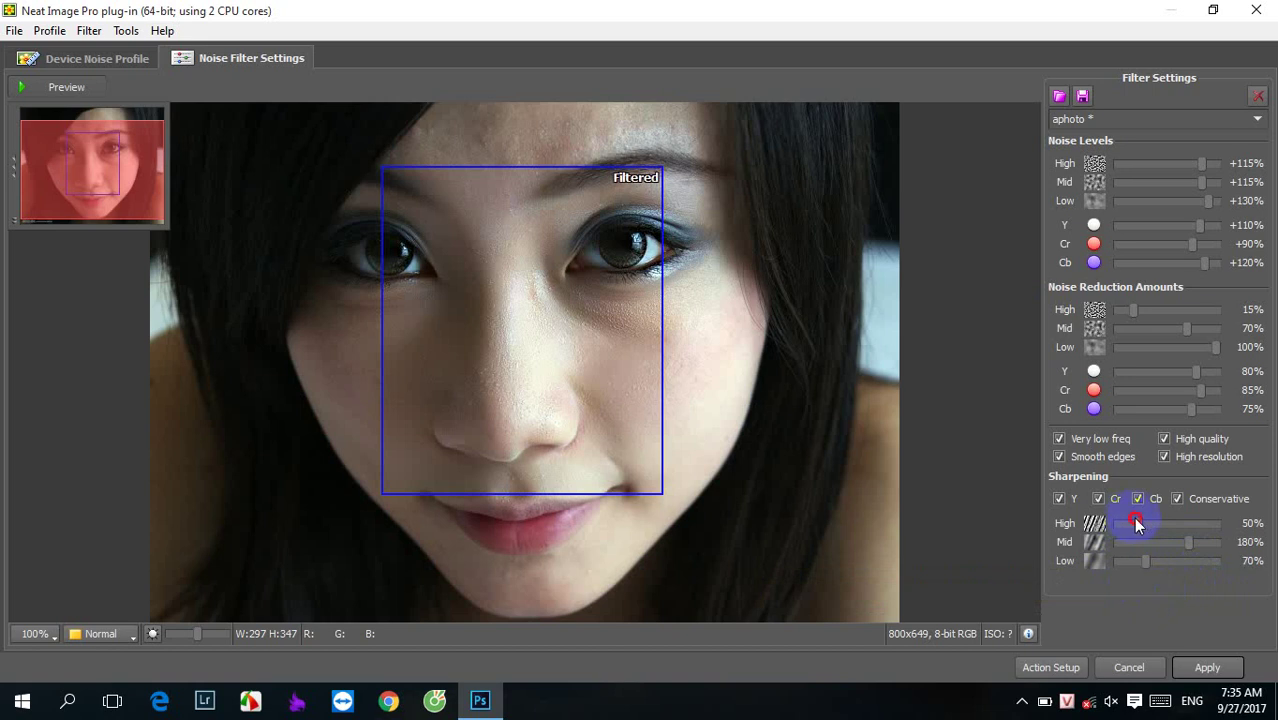
{"action": "mouse_move", "coordinate": [1136, 524]}
{"action": "left_mouse_down"}
{"action": "mouse_move", "coordinate": [1198, 525]}
{"action": "mouse_move", "coordinate": [1145, 533]}
{"action": "mouse_move", "coordinate": [1172, 542]}
{"action": "mouse_move", "coordinate": [1160, 544]}
{"action": "left_mouse_up"}
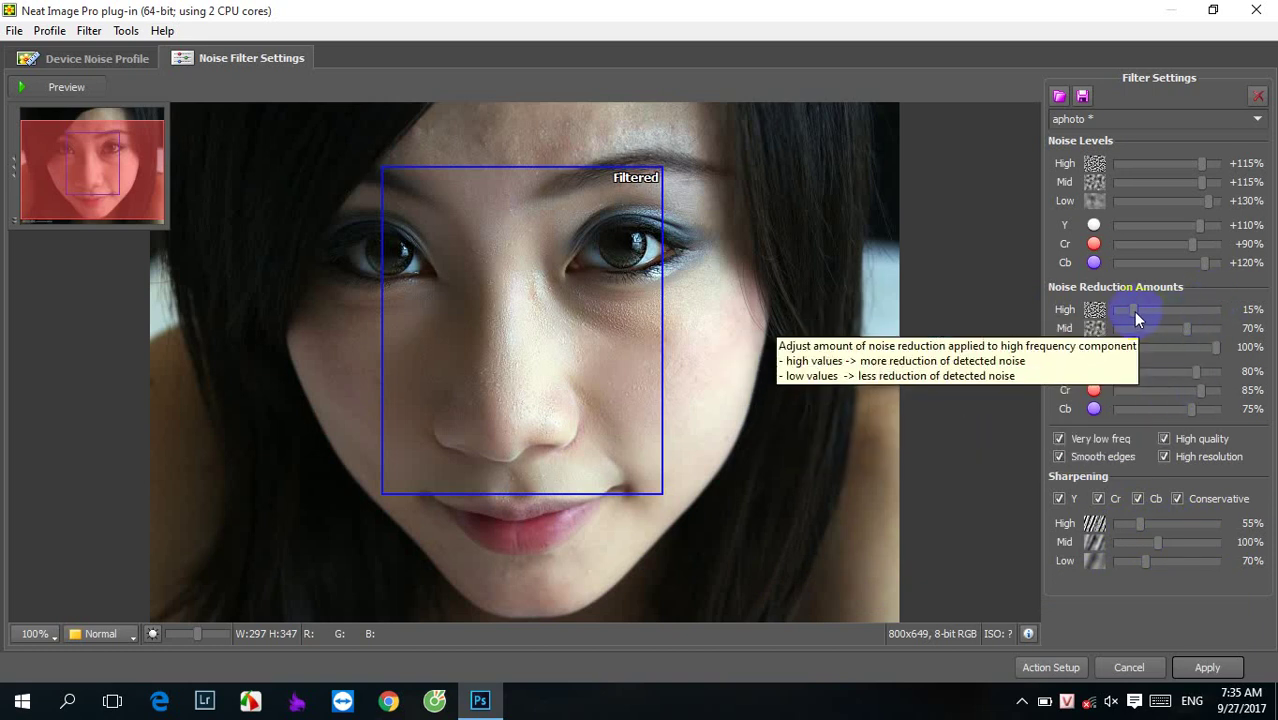
Set the Mid noise reduction amount to 90% and the High amount to 0%
{"action": "left_click", "coordinate": [1188, 328]}
{"action": "mouse_move", "coordinate": [1164, 313]}
{"action": "left_mouse_down"}
{"action": "mouse_move", "coordinate": [1147, 313]}
{"action": "mouse_move", "coordinate": [1246, 313]}
{"action": "left_mouse_up"}
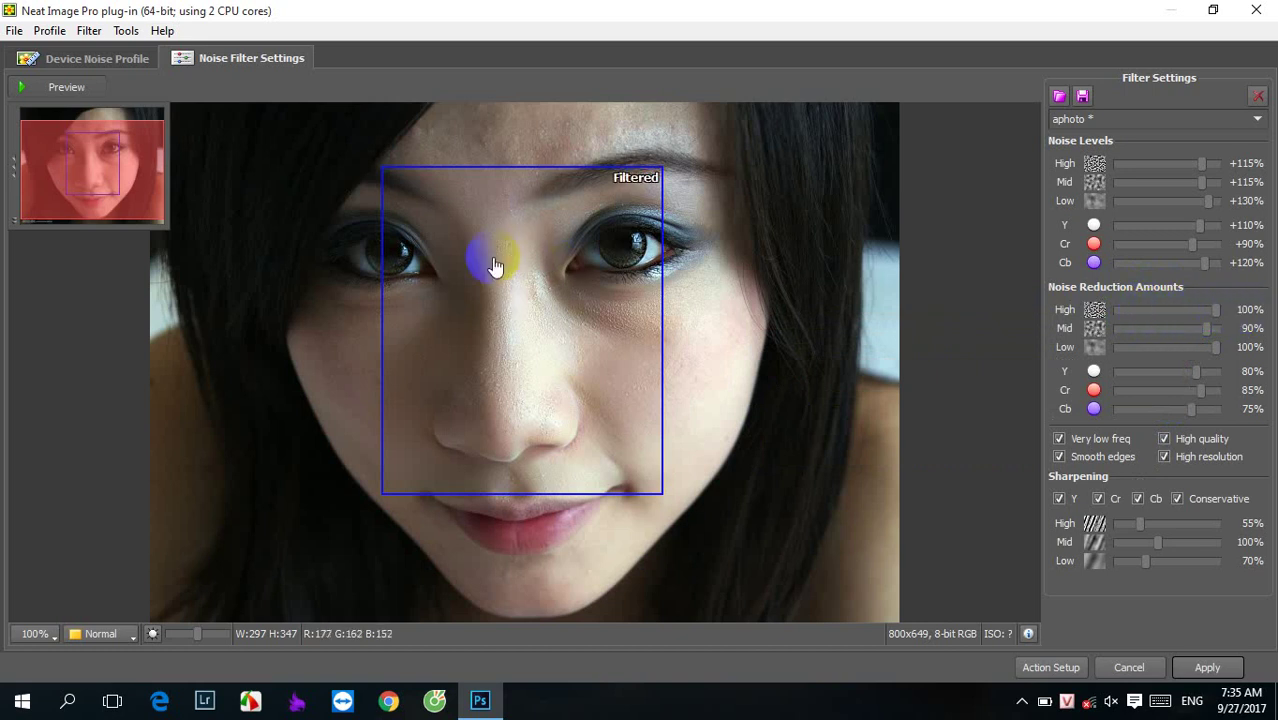
{"action": "left_click", "coordinate": [499, 421]}
{"action": "left_click", "coordinate": [456, 337]}
{"action": "left_click", "coordinate": [1206, 326]}
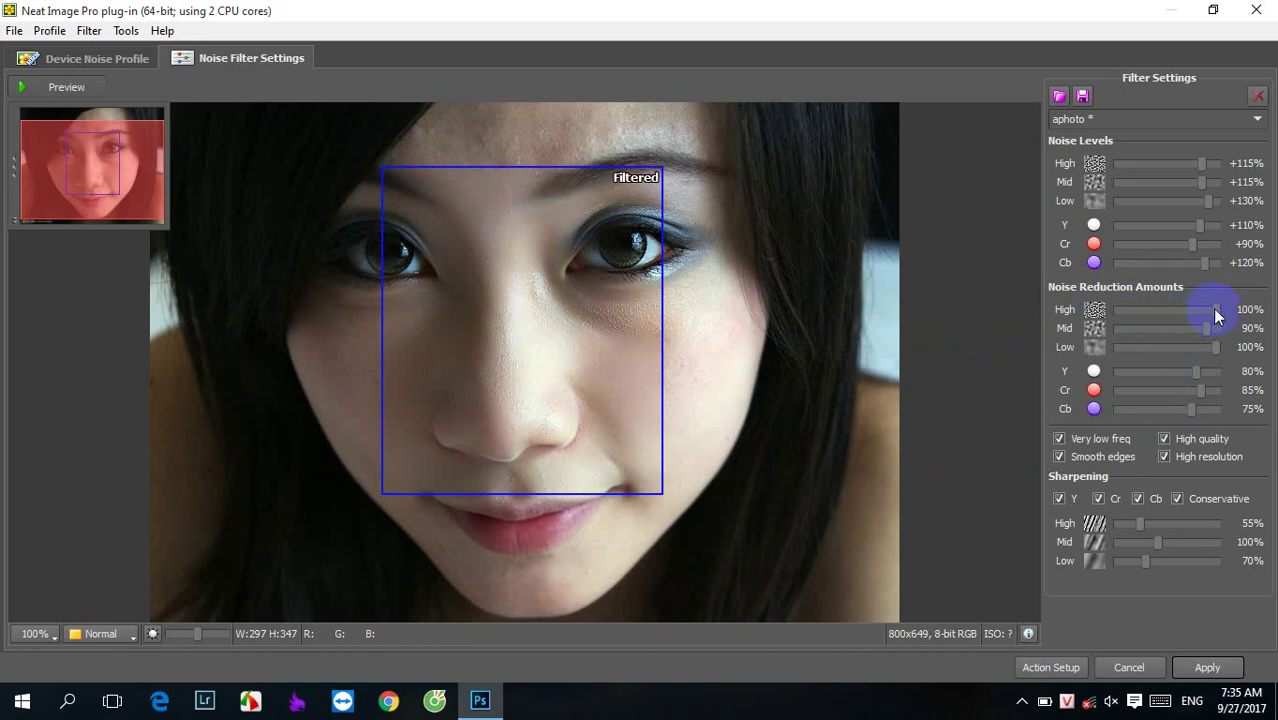
{"action": "left_click_drag", "start_coordinate": [1216, 316], "coordinate": [1133, 316]}
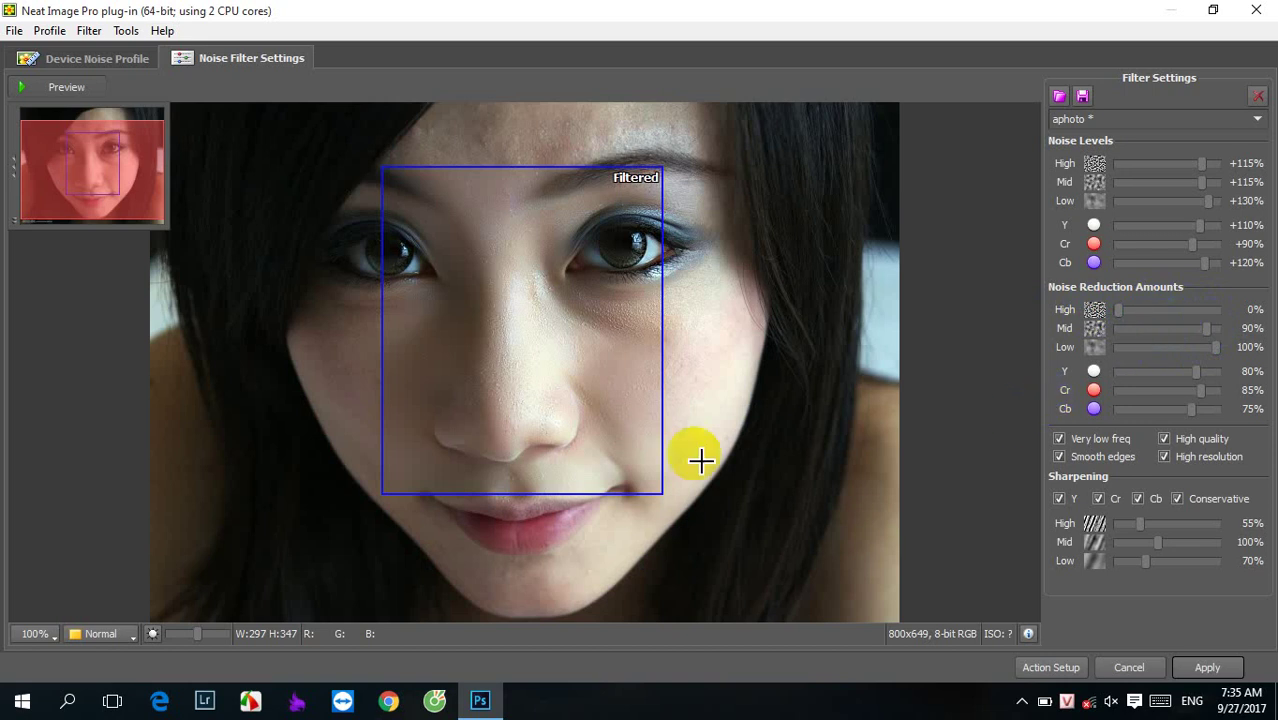
Apply the Neat Image filter and toggle Layer 1's visibility to compare with the original
{"action": "left_click", "coordinate": [1198, 670]}
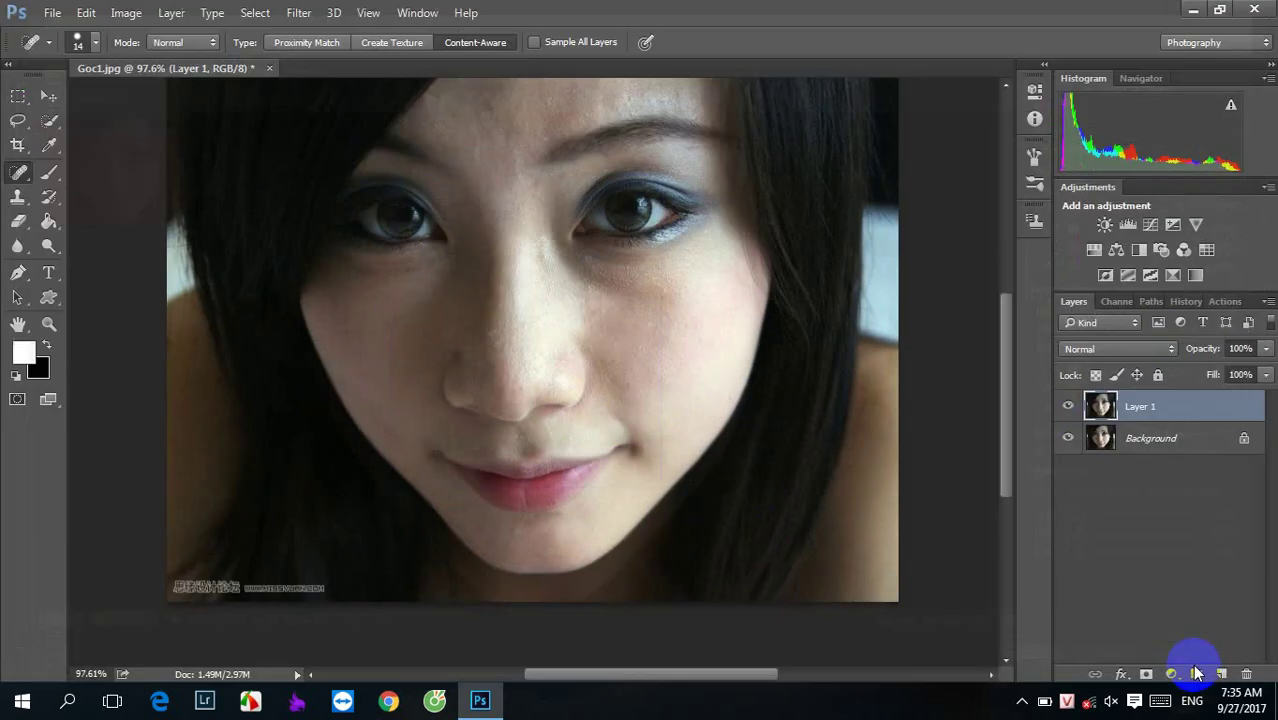
{"action": "left_click", "coordinate": [1068, 406]}
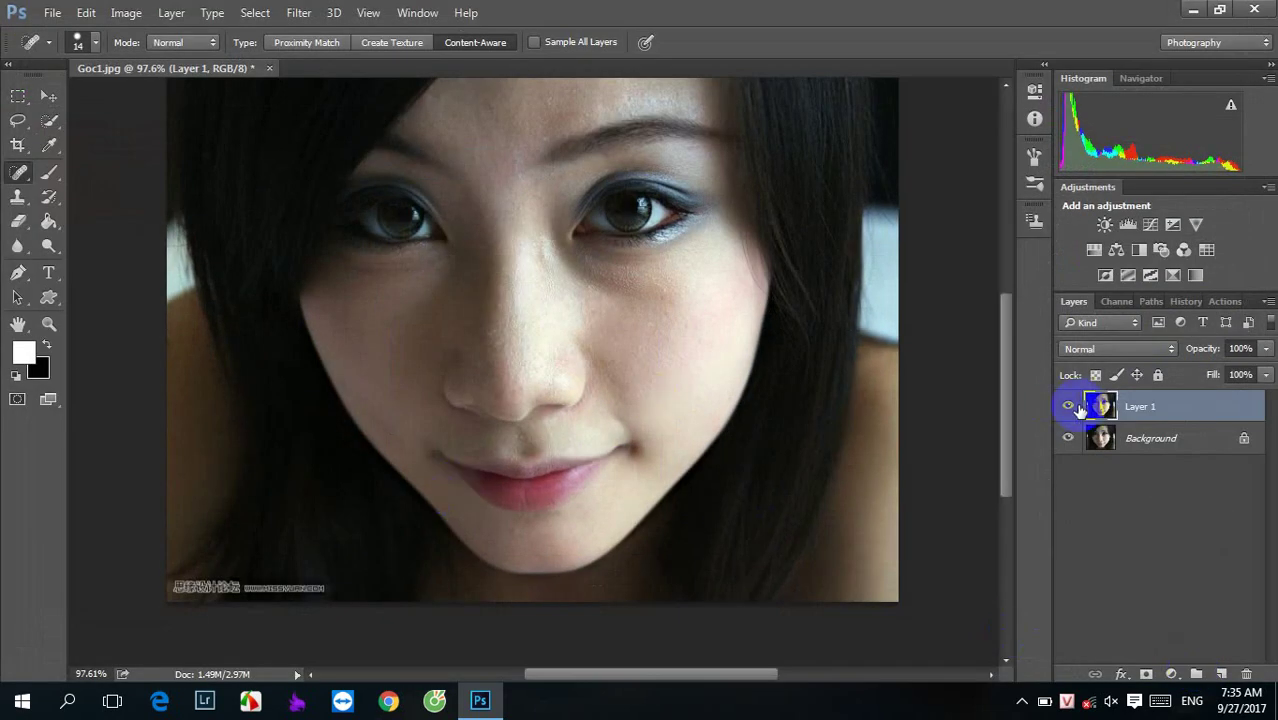
{"action": "left_click", "coordinate": [1068, 406]}
{"action": "left_click", "coordinate": [1068, 406]}
{"action": "left_click", "coordinate": [1068, 406]}
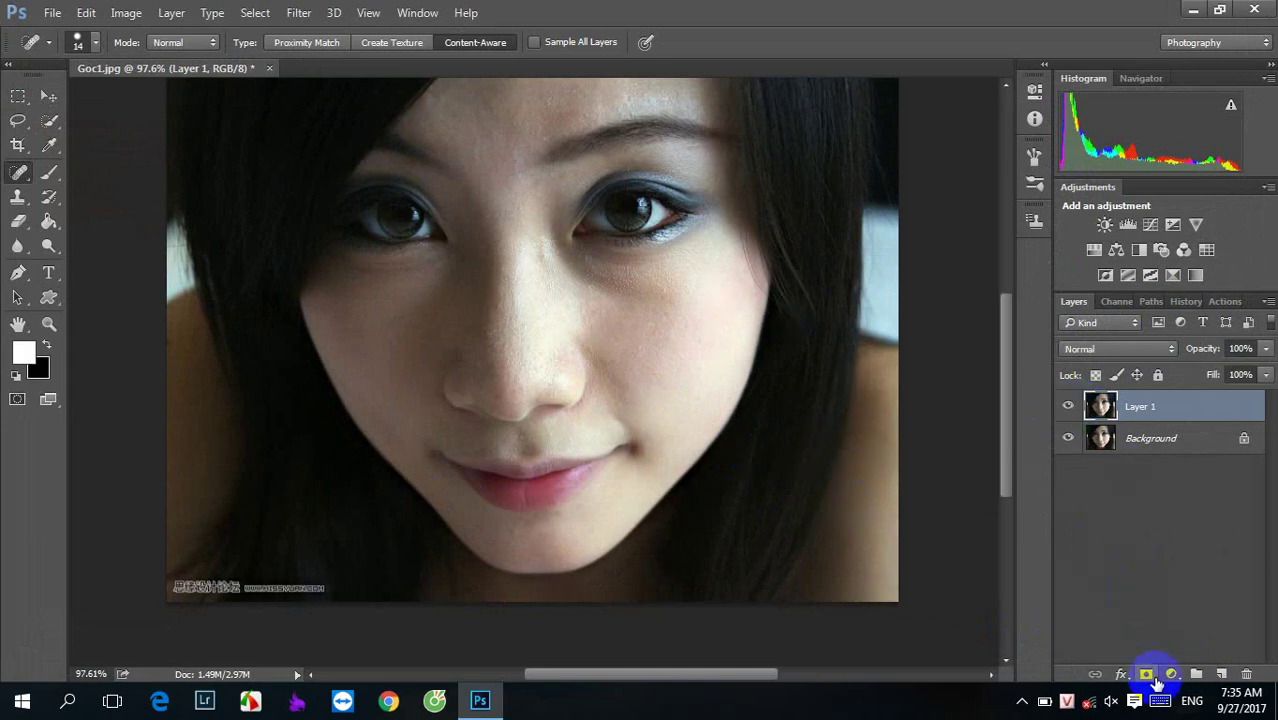
Add a layer mask to Layer 1 and invert it to black to hide the smoothing
{"action": "left_click", "coordinate": [1148, 675]}
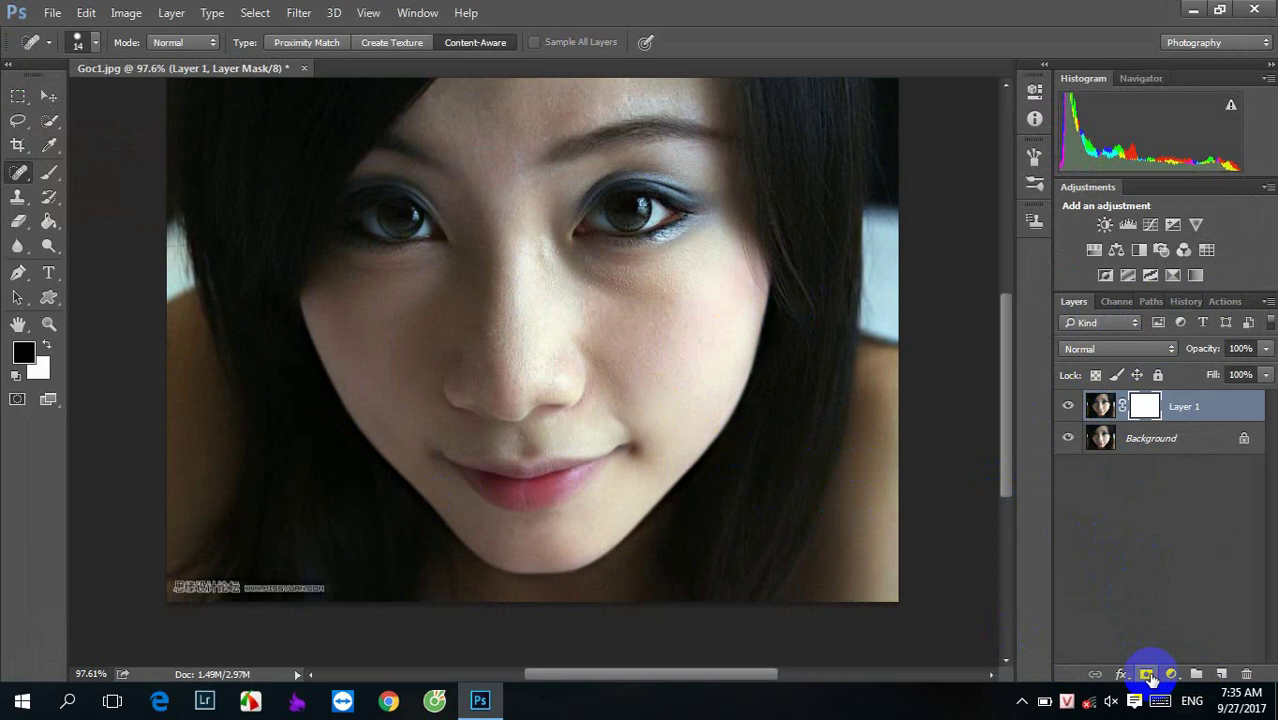
{"action": "key", "text": "ctrl+i"}
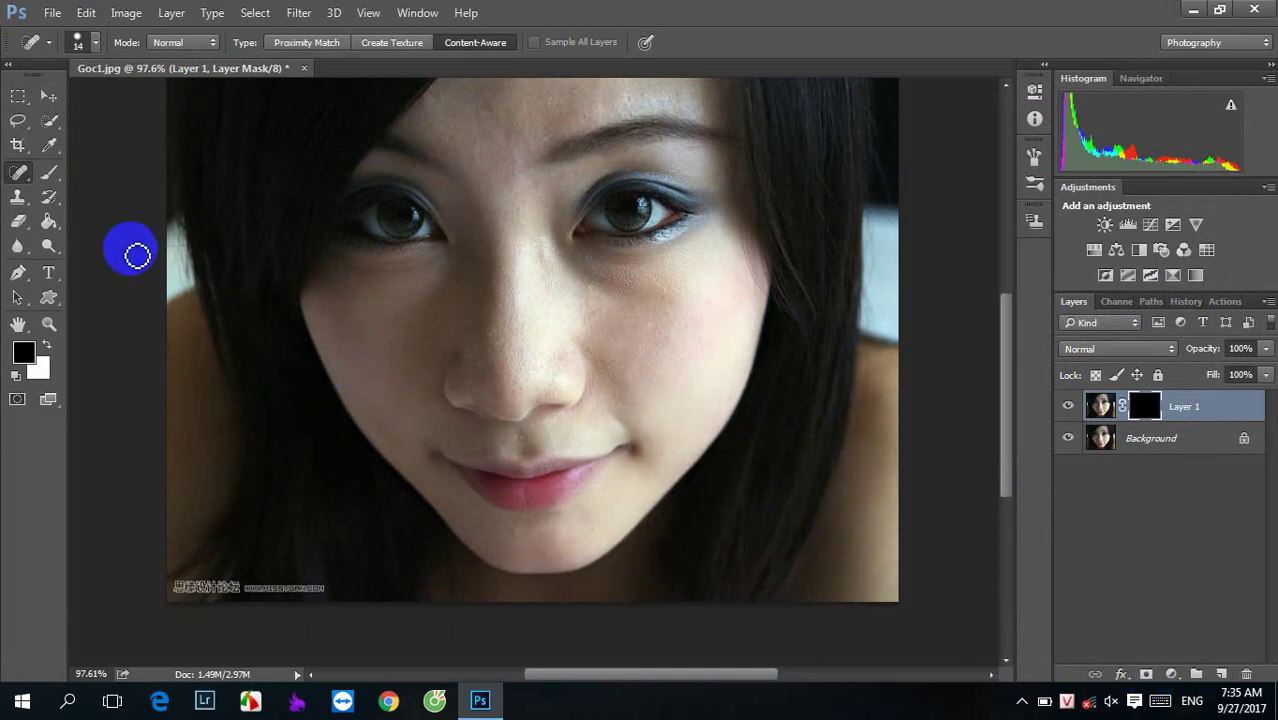
{"action": "left_click", "coordinate": [50, 174]}
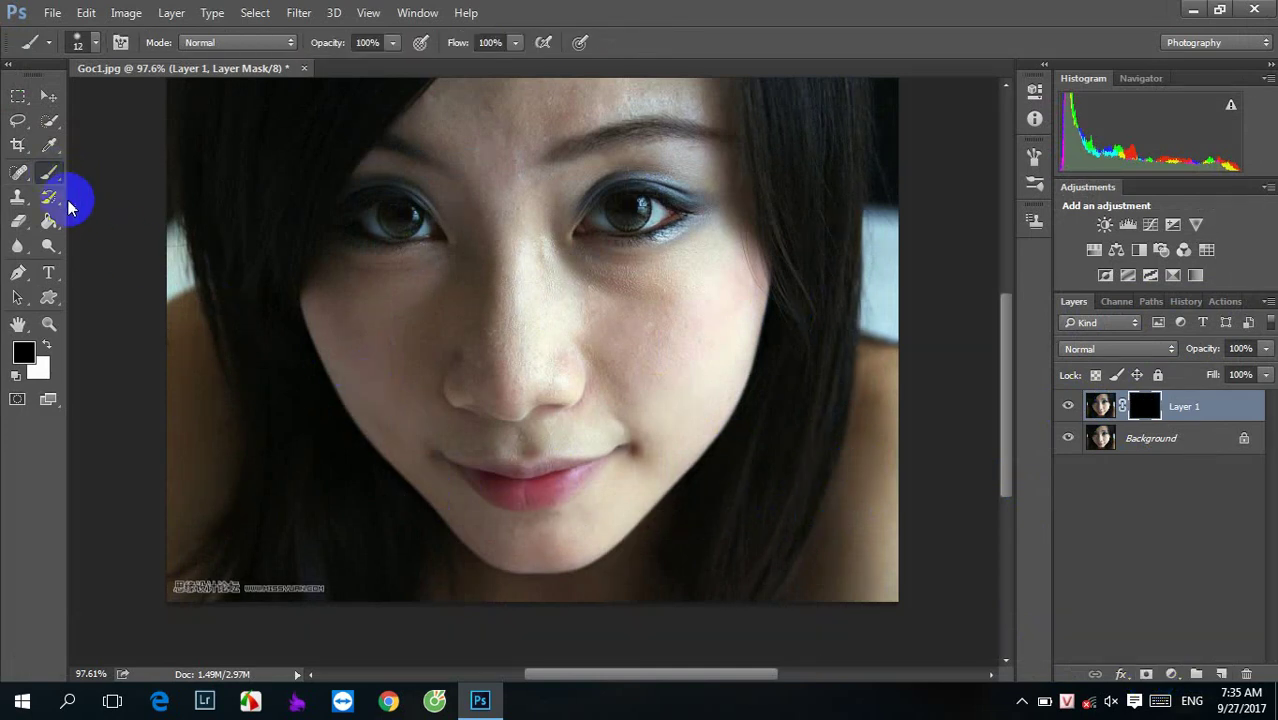
Paint white at 68 px over the nose and right cheek, then toggle Layer 1 to compare
{"action": "left_click", "coordinate": [46, 346]}
{"action": "left_click", "coordinate": [78, 42]}
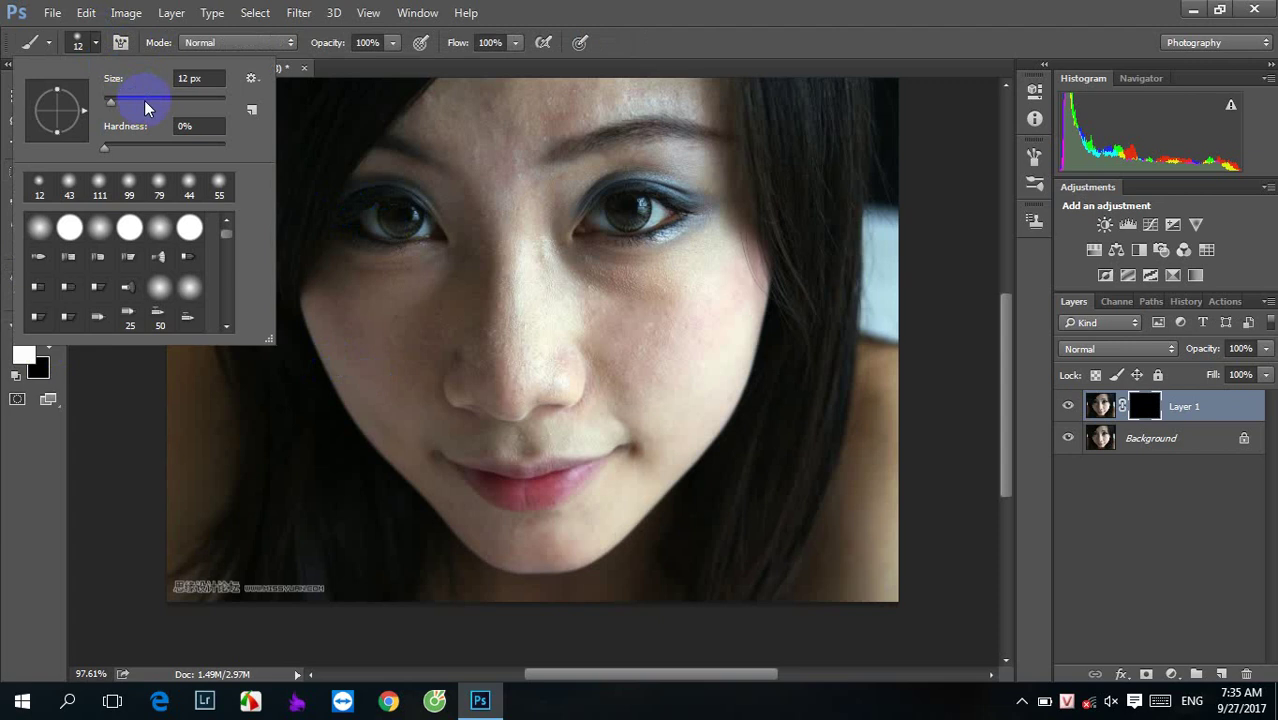
{"action": "left_click", "coordinate": [144, 102]}
{"action": "left_click", "coordinate": [503, 237]}
{"action": "mouse_move", "coordinate": [499, 286]}
{"action": "left_mouse_down"}
{"action": "mouse_move", "coordinate": [676, 383]}
{"action": "mouse_move", "coordinate": [536, 536]}
{"action": "mouse_move", "coordinate": [370, 336]}
{"action": "mouse_move", "coordinate": [507, 379]}
{"action": "mouse_move", "coordinate": [454, 126]}
{"action": "mouse_move", "coordinate": [508, 77]}
{"action": "mouse_move", "coordinate": [491, 200]}
{"action": "mouse_move", "coordinate": [647, 149]}
{"action": "mouse_move", "coordinate": [508, 243]}
{"action": "mouse_move", "coordinate": [342, 271]}
{"action": "mouse_move", "coordinate": [645, 291]}
{"action": "mouse_move", "coordinate": [668, 359]}
{"action": "mouse_move", "coordinate": [551, 280]}
{"action": "mouse_move", "coordinate": [676, 262]}
{"action": "left_mouse_up"}
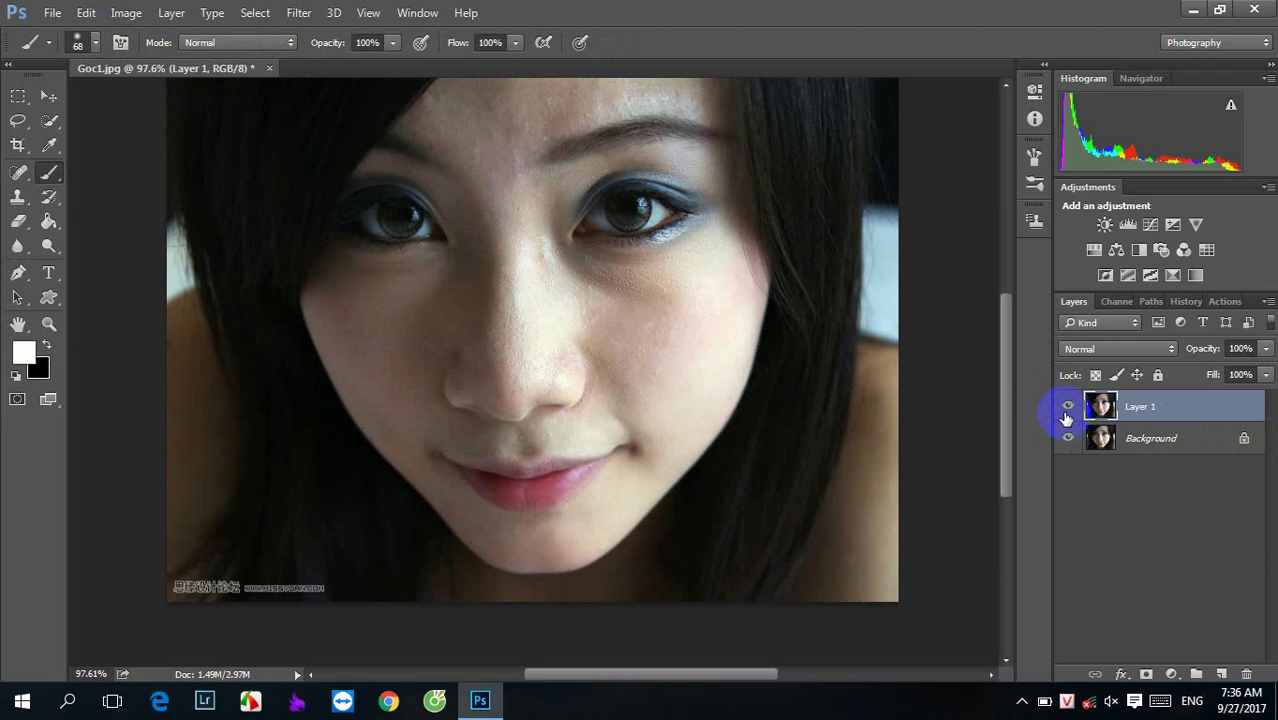
{"action": "left_click", "coordinate": [1067, 407]}
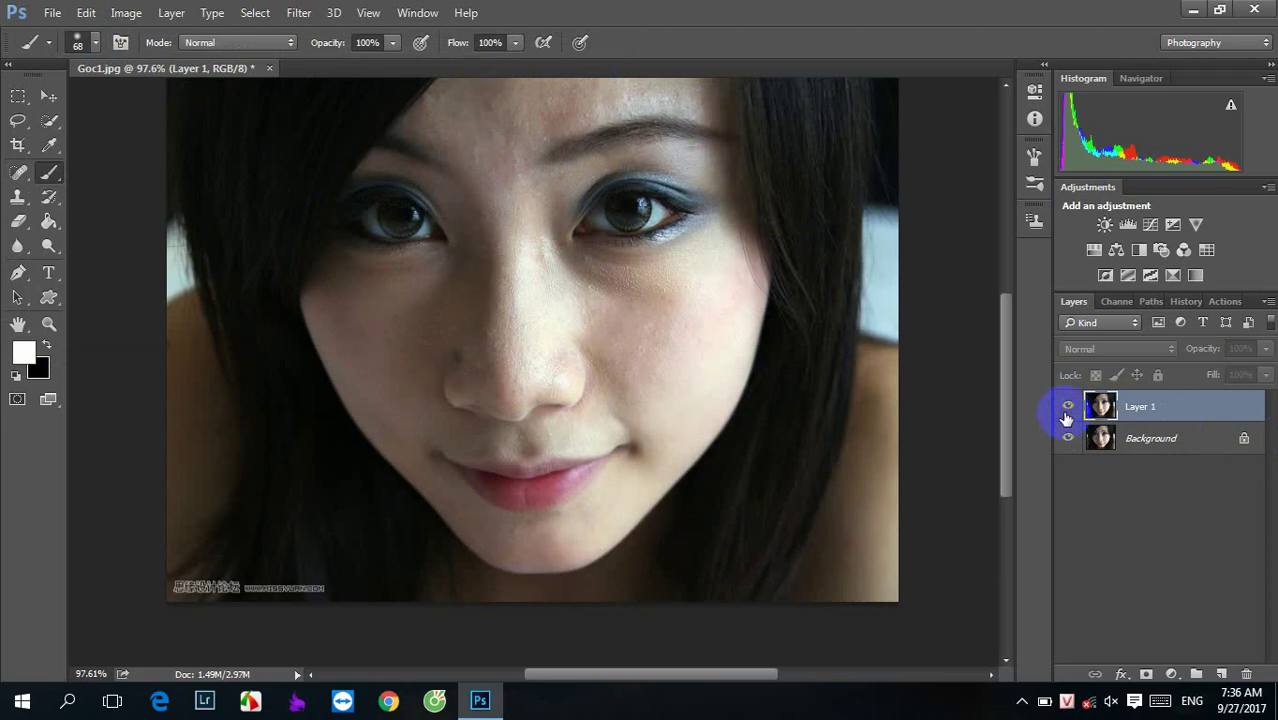